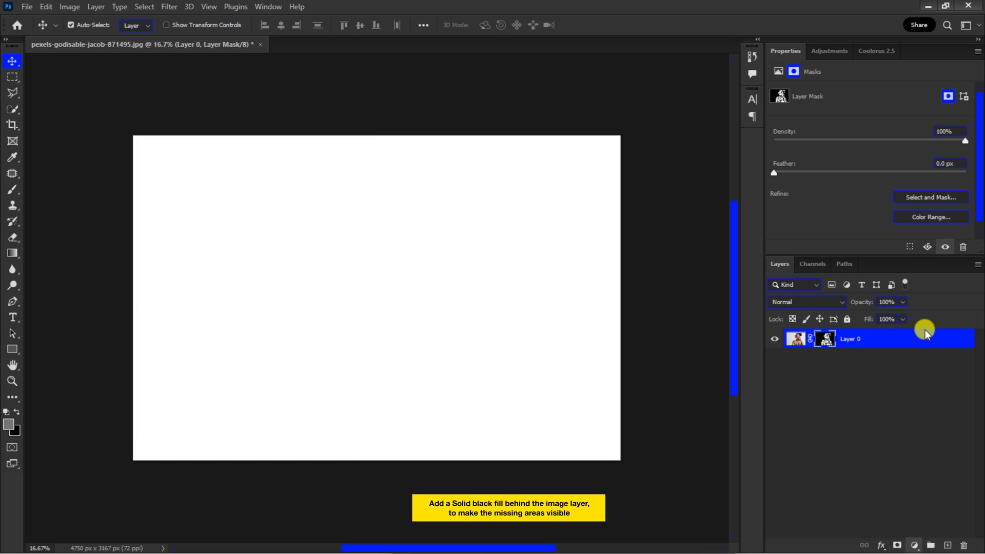
Step: Add a black Solid Color fill layer and place it beneath the image layer
left_click_drag(134, 426, 31, 482)
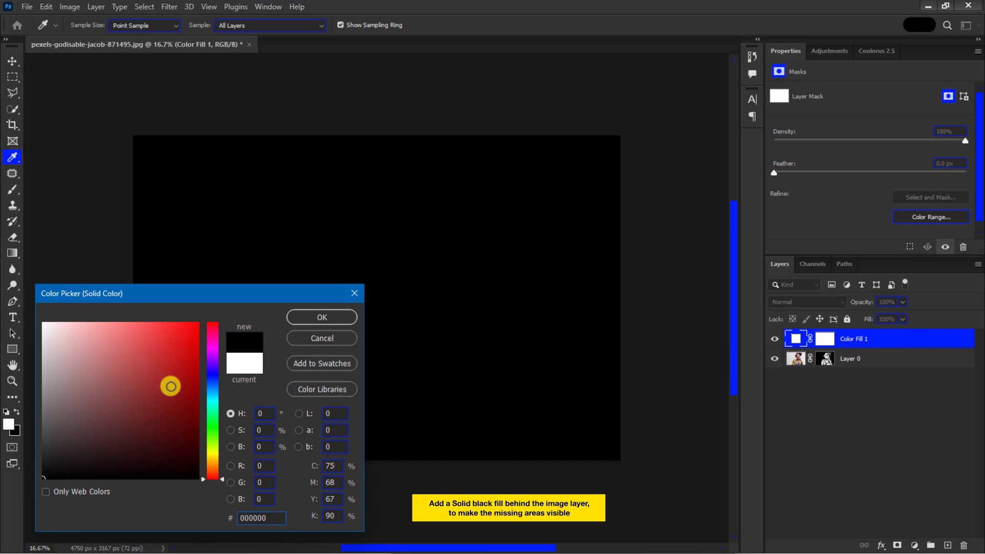
left_click(322, 317)
left_click_drag(863, 340, 861, 378)
Step: Select the image layer's mask and pick a soft round brush with white as the foreground color
left_click(827, 340)
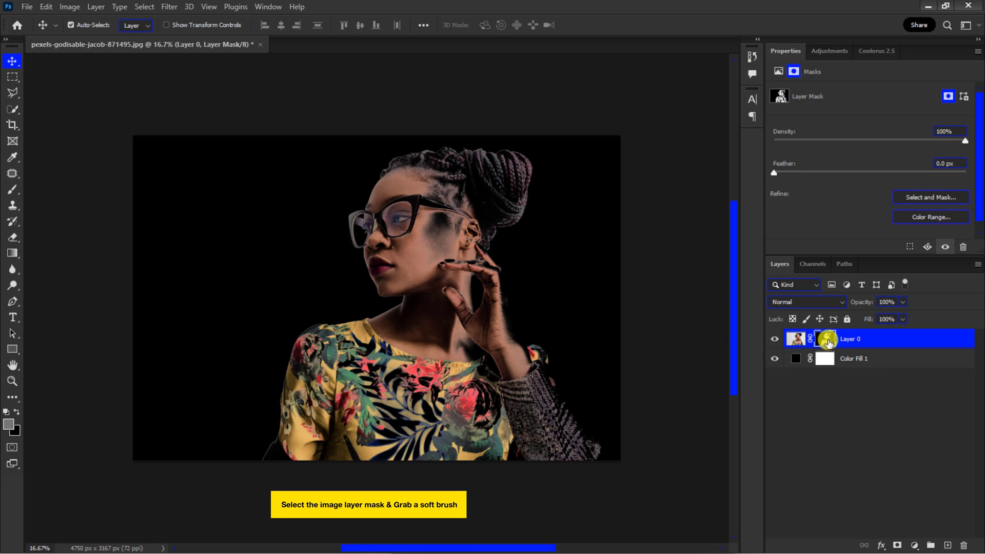
key("ctrl+plus")
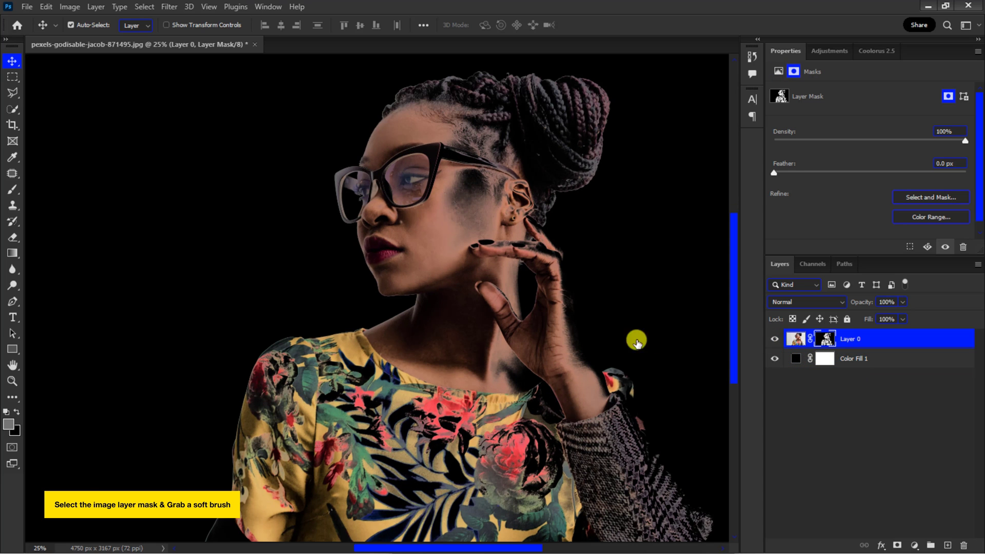
left_click(13, 190)
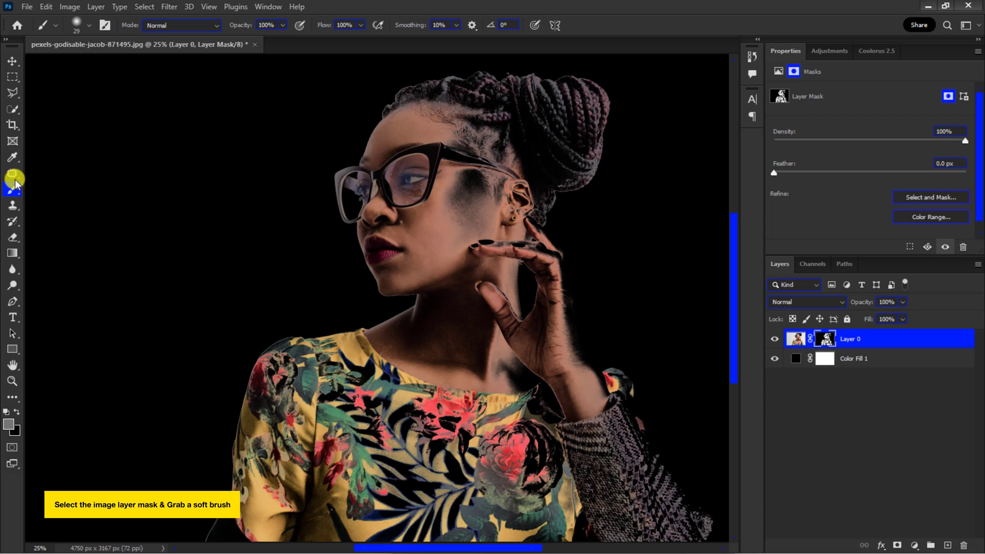
left_click(87, 25)
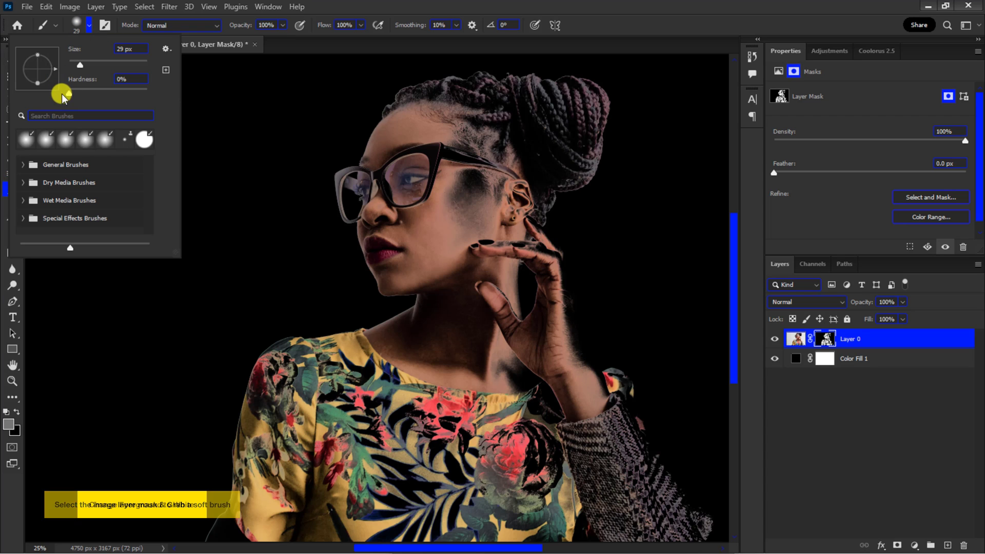
left_click(6, 412)
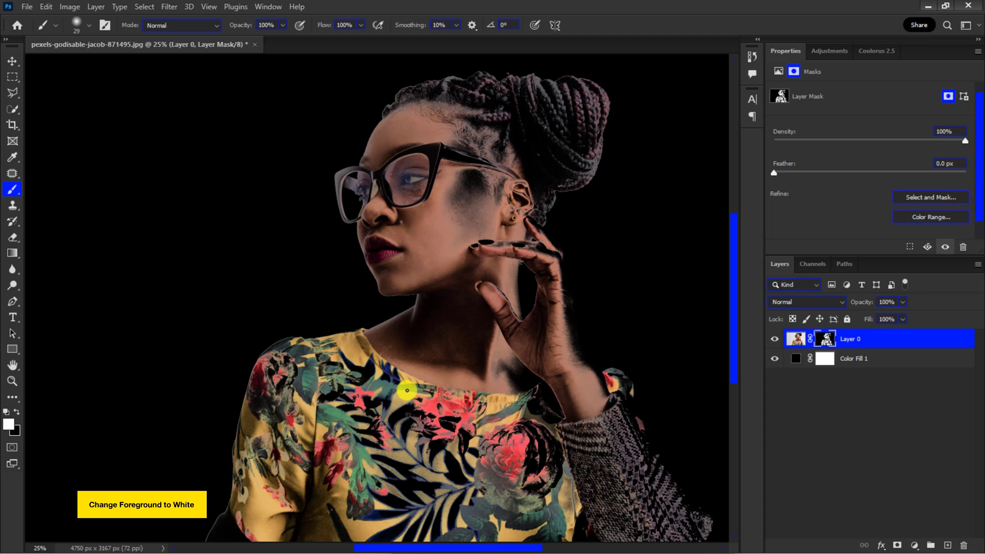
Step: Paint white on the mask to restore the missing chest and blouse areas
mouse_move(422, 386)
left_mouse_down()
mouse_move(468, 377)
mouse_move(448, 384)
mouse_move(447, 453)
mouse_move(489, 358)
mouse_move(561, 414)
mouse_move(511, 367)
mouse_move(496, 403)
mouse_move(502, 445)
left_mouse_up()
scroll(503, 446, "down", 2)
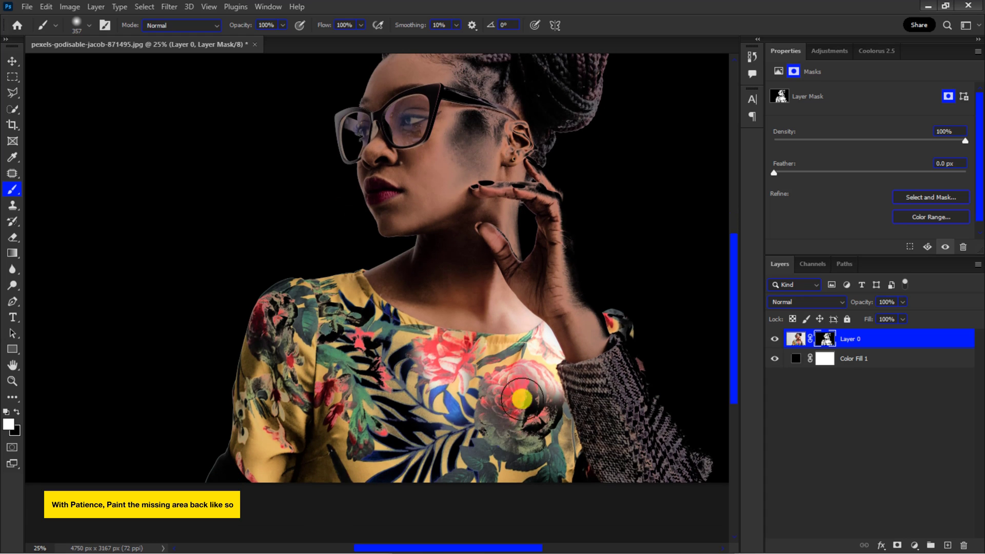
mouse_move(513, 390)
left_mouse_down()
mouse_move(578, 463)
mouse_move(423, 400)
mouse_move(279, 372)
mouse_move(420, 308)
left_mouse_up()
mouse_move(466, 139)
left_mouse_down()
mouse_move(477, 103)
mouse_move(470, 218)
left_mouse_up()
key("ctrl+plus")
key("ctrl+plus")
mouse_move(505, 296)
left_mouse_down()
mouse_move(493, 307)
mouse_move(631, 205)
mouse_move(510, 149)
mouse_move(472, 257)
mouse_move(492, 236)
mouse_move(246, 469)
left_mouse_up()
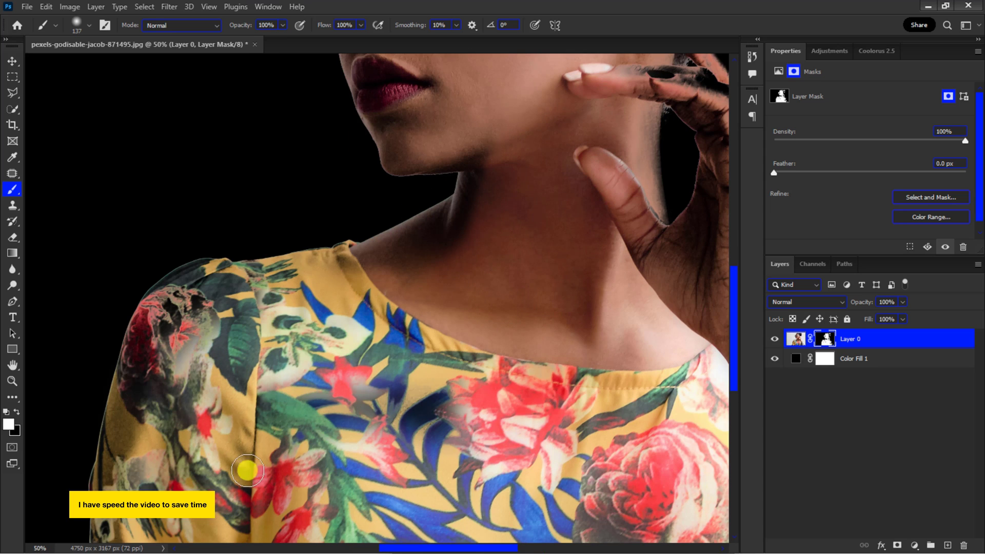
scroll(246, 468, "down", 5)
mouse_move(103, 477)
left_mouse_down()
mouse_move(133, 431)
mouse_move(137, 201)
left_mouse_up()
Step: Increase the brush hardness and paint the missing shoulder and sleeve back in on the mask
left_click(89, 25)
left_click_drag(61, 82, 172, 82)
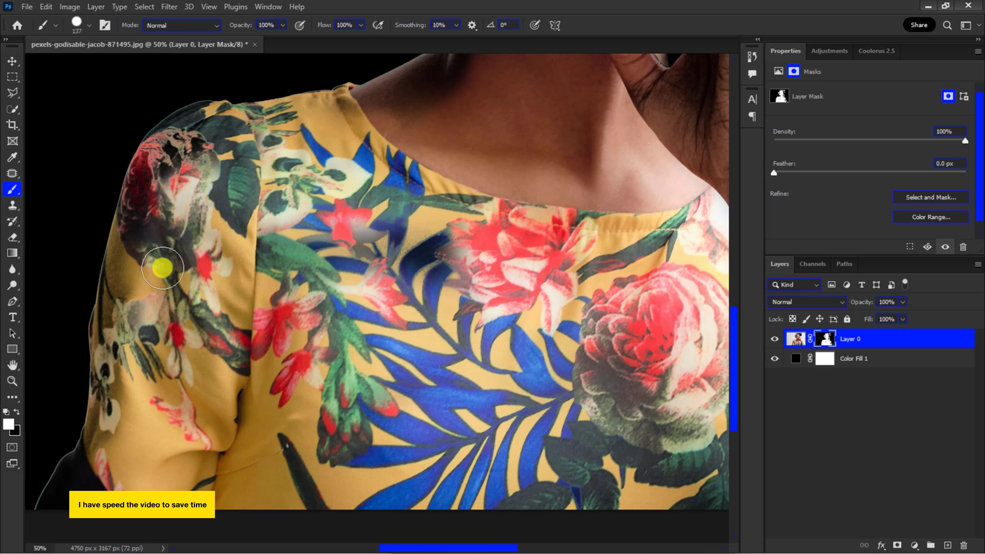
key("ctrl+plus")
scroll(164, 270, "left", 4)
mouse_move(207, 268)
left_mouse_down()
mouse_move(212, 313)
mouse_move(155, 281)
mouse_move(195, 128)
mouse_move(191, 288)
mouse_move(153, 481)
left_mouse_up()
scroll(153, 481, "down", 1)
scroll(153, 481, "down", 2)
mouse_move(95, 462)
left_mouse_down()
mouse_move(118, 422)
mouse_move(95, 428)
mouse_move(70, 472)
mouse_move(88, 433)
mouse_move(142, 410)
mouse_move(109, 404)
mouse_move(71, 470)
mouse_move(142, 328)
mouse_move(139, 245)
mouse_move(134, 374)
left_mouse_up()
Step: Continue painting white on the mask over the upper shoulder and lower neck
key("x")
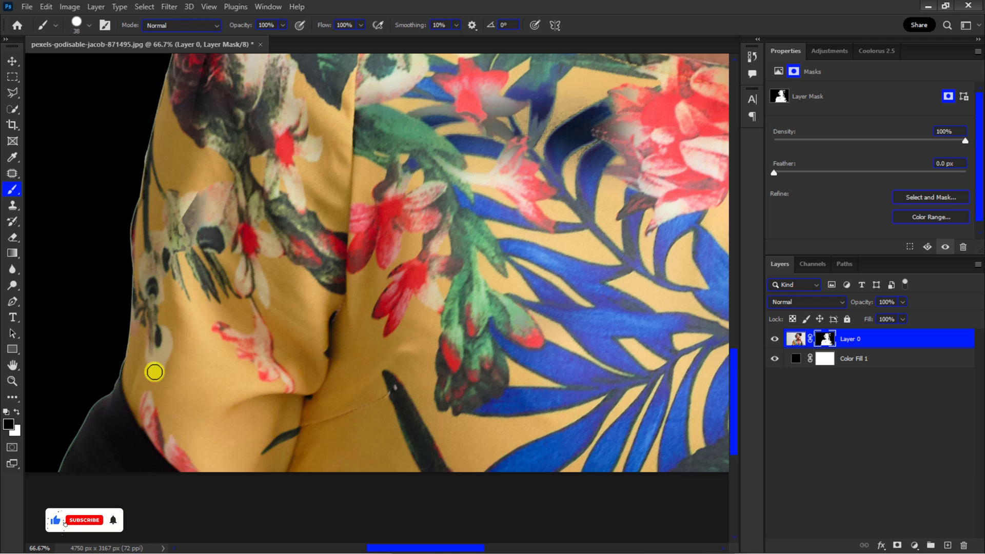
scroll(154, 373, "up", 5)
key("x")
mouse_move(298, 133)
left_mouse_down()
mouse_move(242, 151)
mouse_move(260, 210)
mouse_move(301, 206)
left_mouse_up()
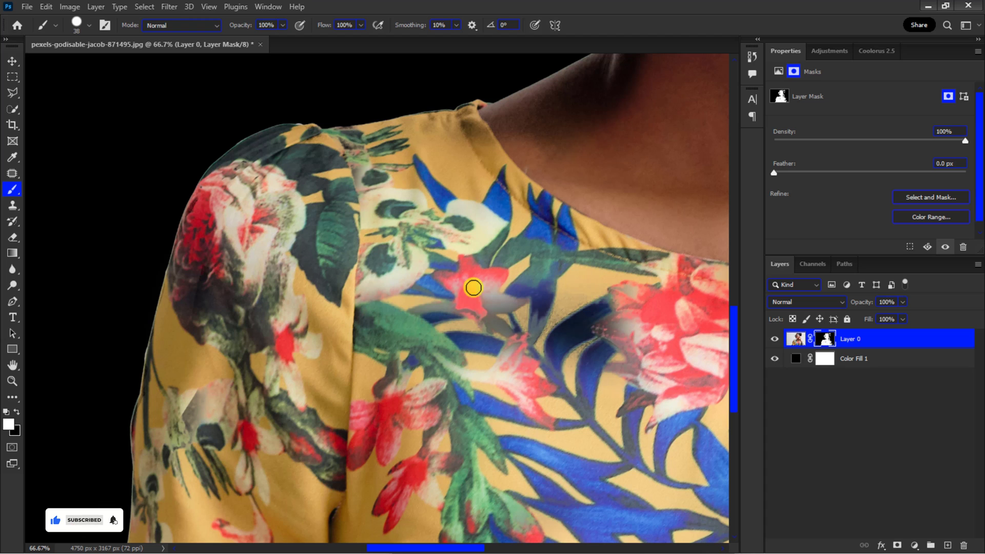
left_click_drag(472, 288, 511, 329)
mouse_move(600, 331)
left_mouse_down()
mouse_move(450, 369)
mouse_move(627, 167)
left_mouse_up()
left_click_drag(308, 203, 225, 240)
scroll(225, 240, "up", 2)
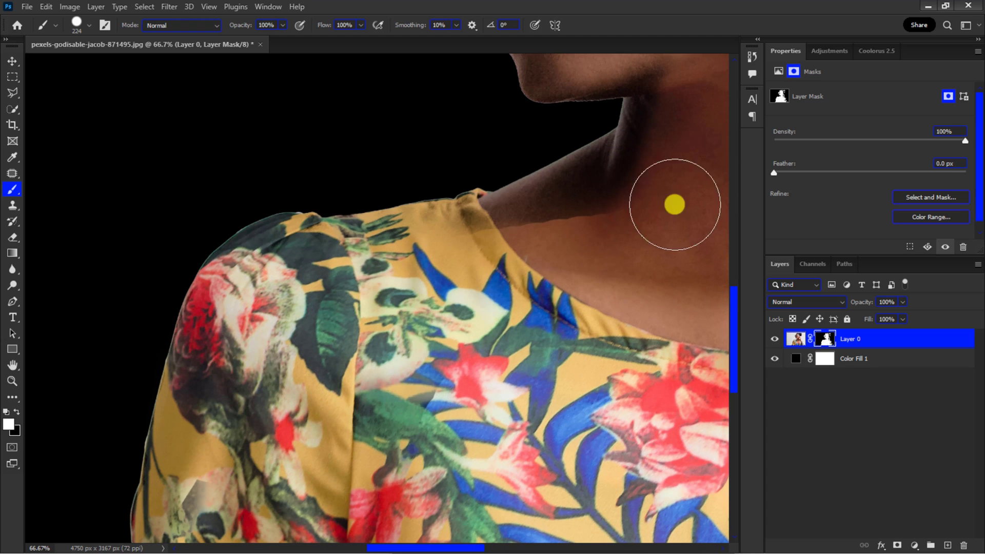
left_click_drag(675, 205, 408, 256)
Step: Paint black on the mask along the neck edge to hide leftover background
right_click(310, 254)
right_click(321, 295, "alt")
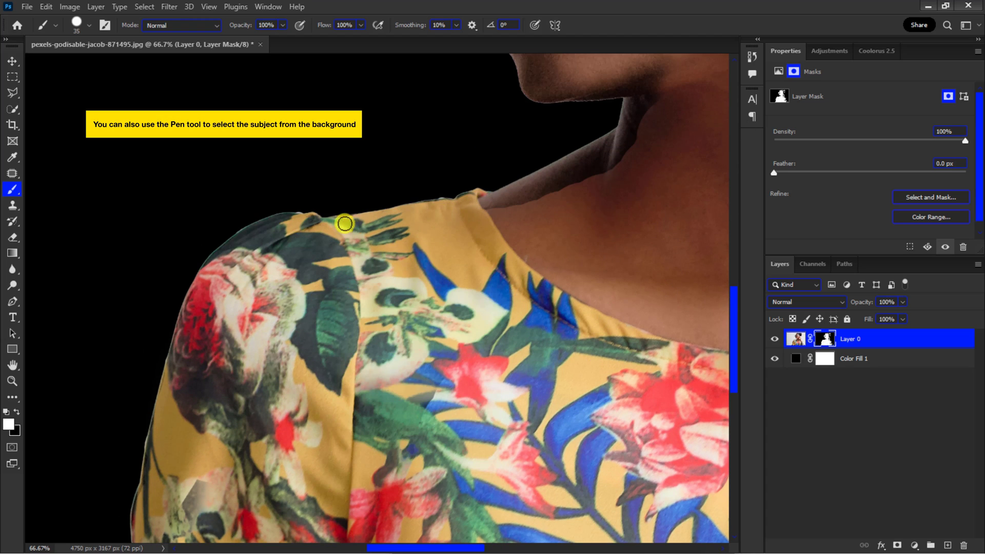
key("x")
mouse_move(580, 158)
left_mouse_down()
mouse_move(554, 178)
mouse_move(595, 174)
mouse_move(637, 99)
mouse_move(632, 153)
mouse_move(633, 108)
mouse_move(594, 151)
left_mouse_up()
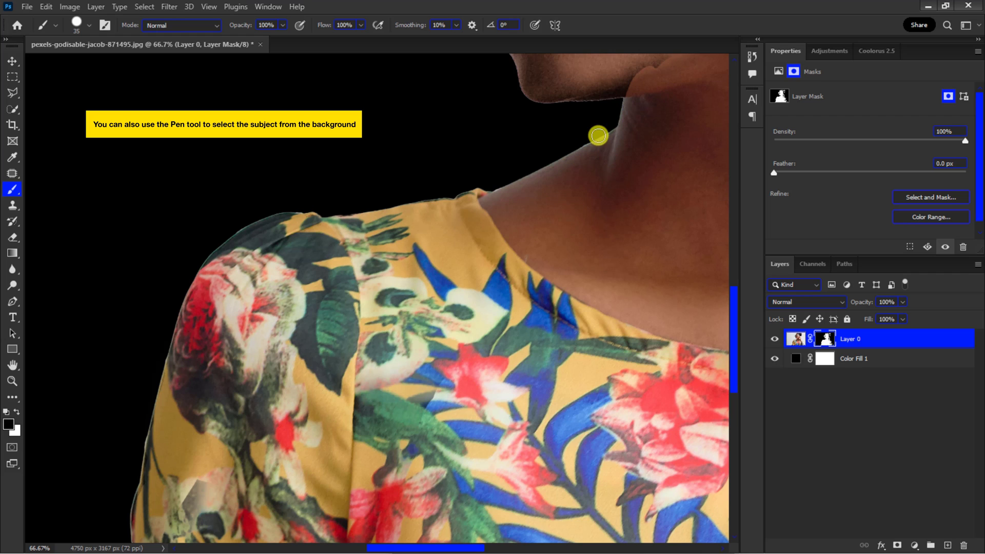
Step: Switch back to white and paint the missing jaw area below the lips back in
scroll(608, 121, "up", 4)
right_click(647, 187, "alt")
key("x")
mouse_move(642, 224)
left_mouse_down()
mouse_move(532, 154)
mouse_move(643, 220)
left_mouse_up()
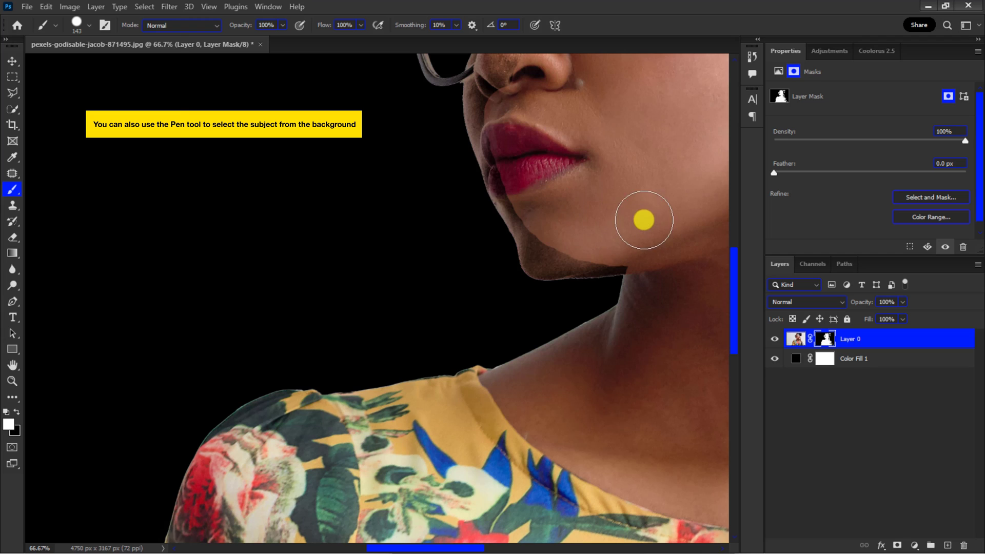
left_click(89, 26)
mouse_move(626, 266)
left_mouse_down()
mouse_move(542, 238)
mouse_move(635, 257)
mouse_move(623, 268)
mouse_move(524, 238)
mouse_move(582, 265)
mouse_move(637, 256)
left_mouse_up()
right_click(637, 256, "alt")
Step: Restore the rest of the chin and cheek edge with white paint on the mask
scroll(501, 106, "up", 1)
scroll(530, 147, "up", 3)
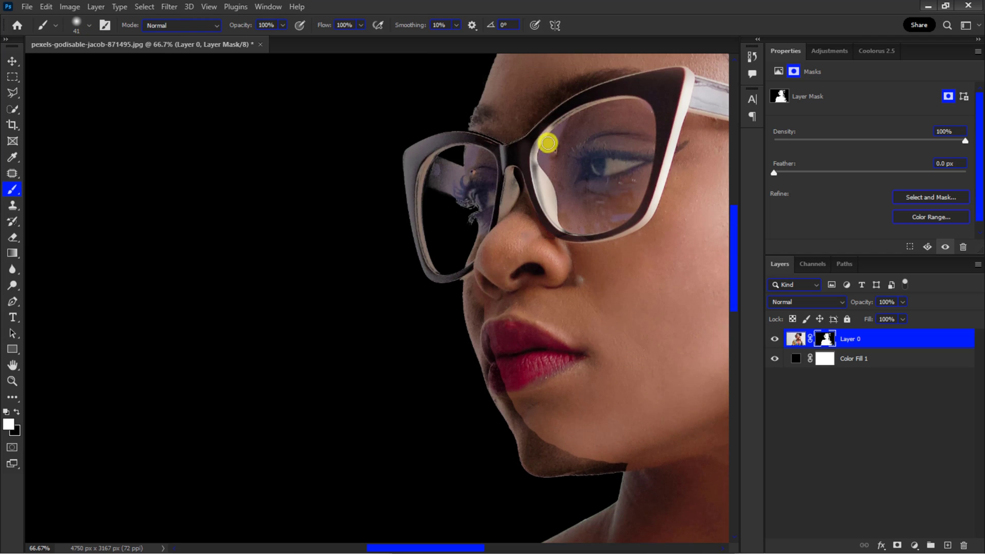
scroll(543, 198, "up", 1)
scroll(560, 204, "down", 3)
right_click(561, 202, "alt")
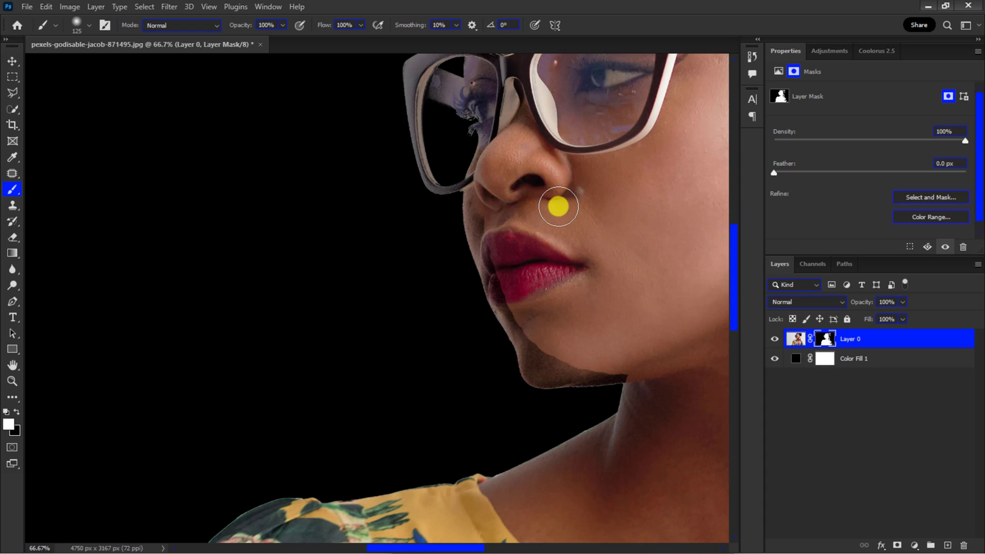
right_click(535, 207, "alt")
mouse_move(482, 229)
left_mouse_down()
mouse_move(514, 332)
mouse_move(469, 197)
mouse_move(531, 354)
mouse_move(572, 366)
left_mouse_up()
Step: Paint white on the mask to restore the glasses frame and nose area with a smaller brush
scroll(554, 380, "up", 4)
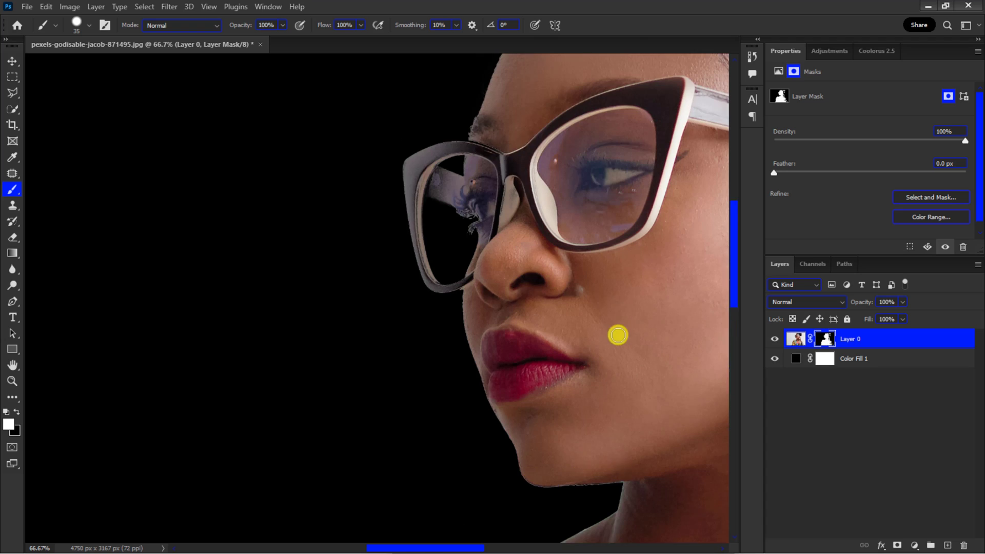
left_click_drag(473, 277, 495, 215)
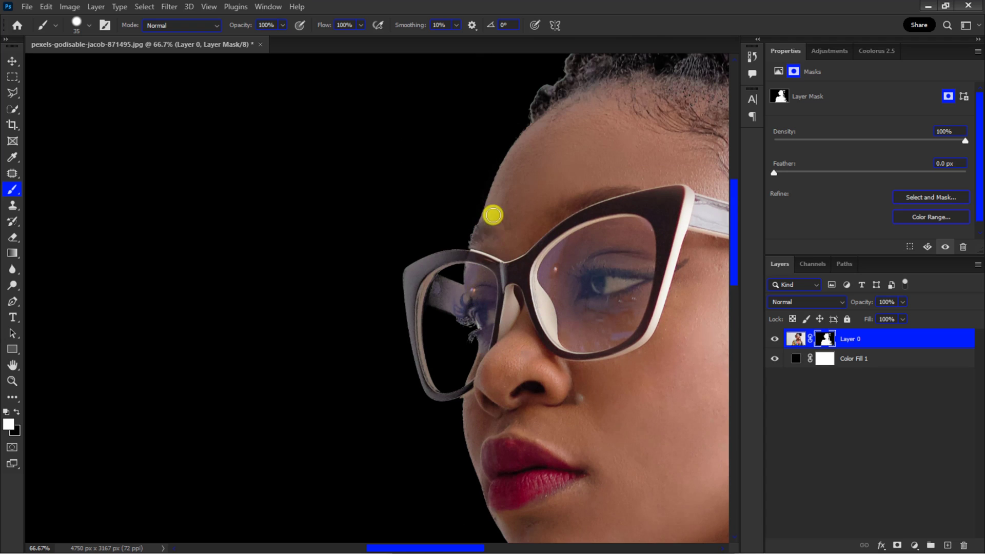
scroll(558, 157, "down", 4)
right_click(470, 141, "alt")
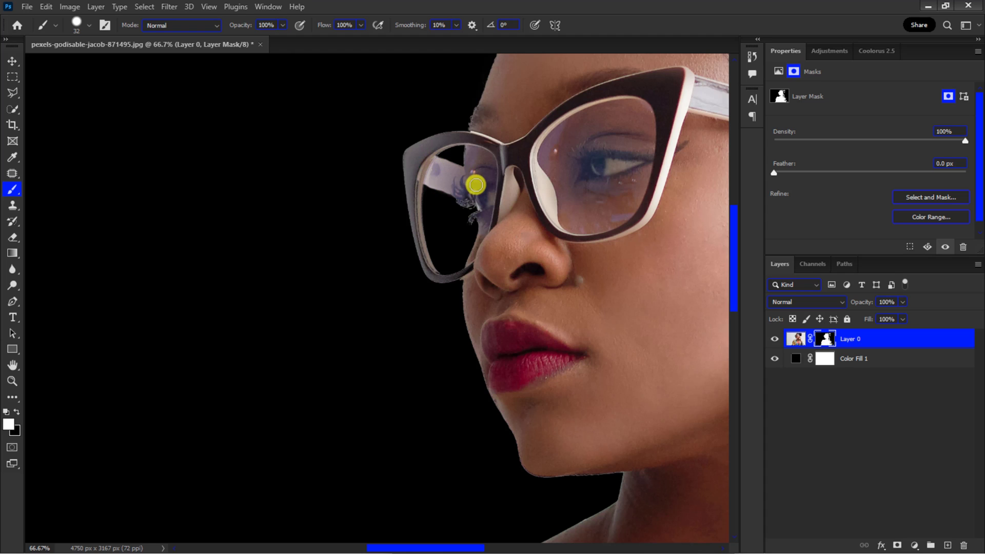
key("ctrl+plus")
right_click(425, 122, "alt")
mouse_move(436, 125)
left_mouse_down()
mouse_move(444, 242)
mouse_move(433, 152)
mouse_move(450, 248)
mouse_move(494, 264)
mouse_move(519, 241)
left_mouse_up()
right_click(458, 260, "alt")
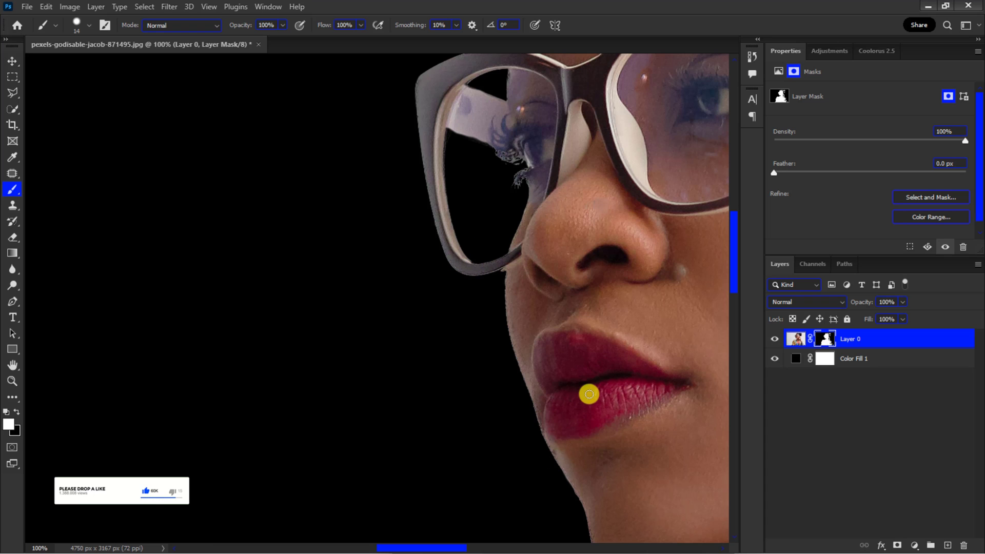
Step: Paint black over the background beside the face to clean stray edges, then switch to the Move tool
key("x")
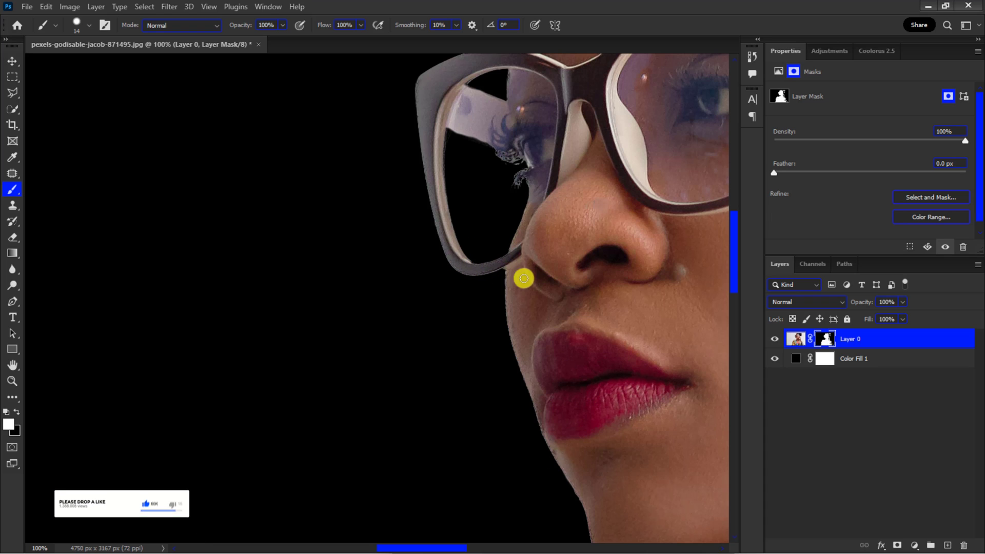
scroll(524, 279, "right", 5)
scroll(736, 199, "up", 6)
right_click(489, 177, "alt")
mouse_move(488, 177)
left_mouse_down()
mouse_move(414, 180)
mouse_move(335, 222)
mouse_move(417, 165)
mouse_move(488, 220)
mouse_move(675, 286)
mouse_move(568, 162)
mouse_move(397, 235)
mouse_move(334, 282)
left_mouse_up()
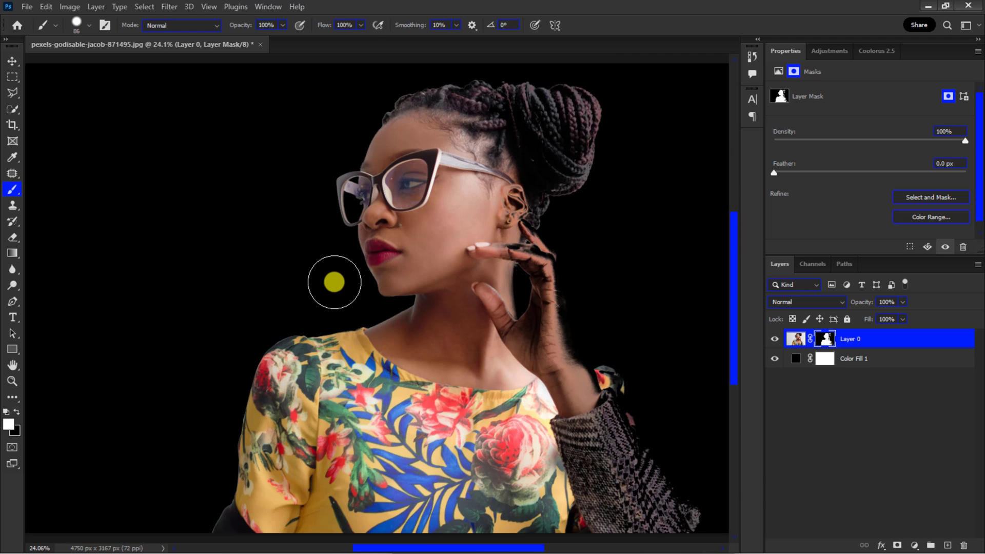
key("ctrl+minus")
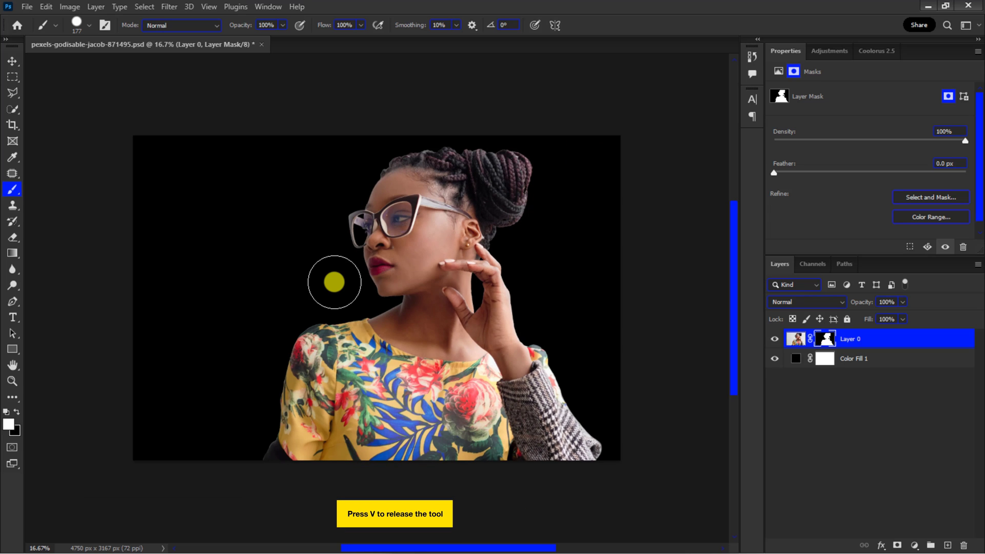
left_click(13, 57)
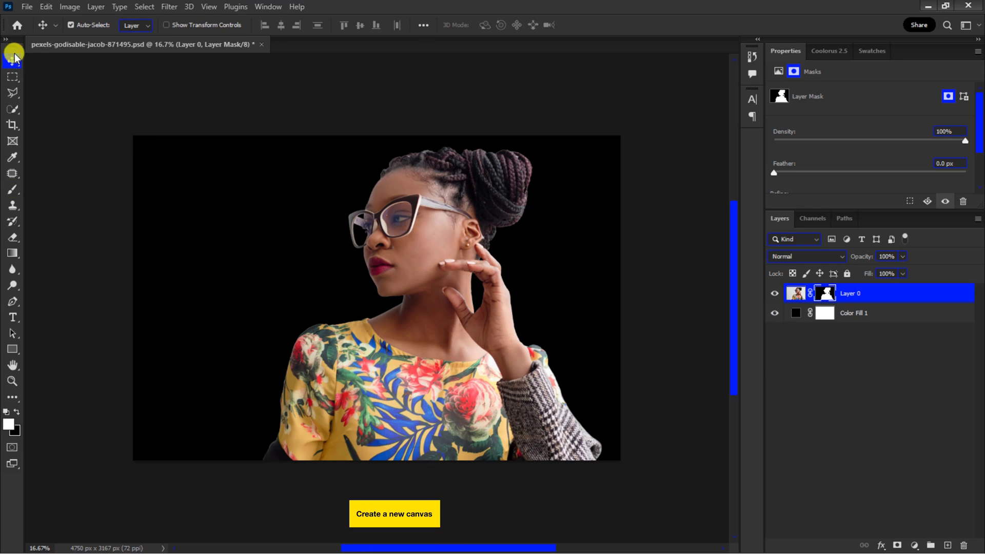
Step: Create a new 1080 × 1080 px document at 300 ppi named Happy Birthday Flyer
left_click(26, 6)
left_click(32, 18)
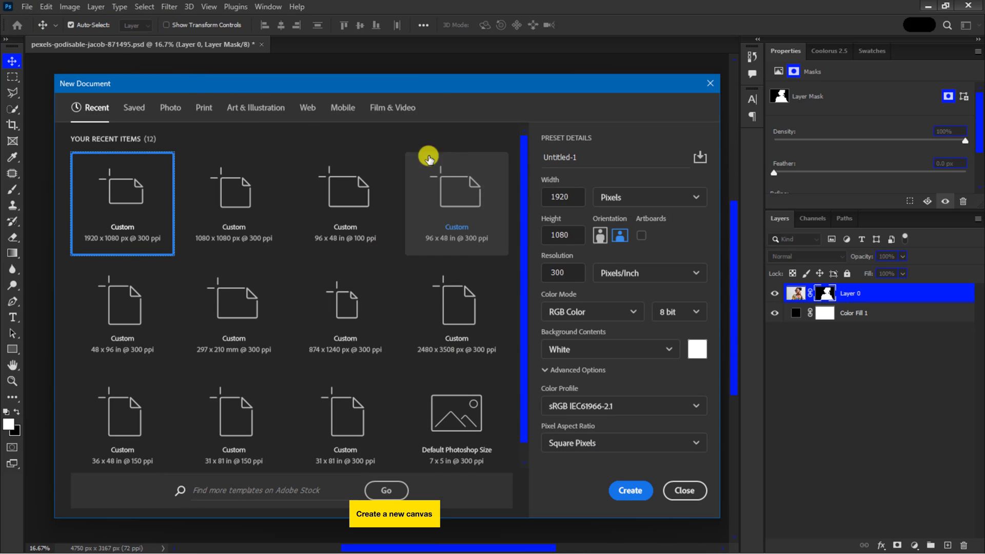
double_click(551, 196)
type("1080")
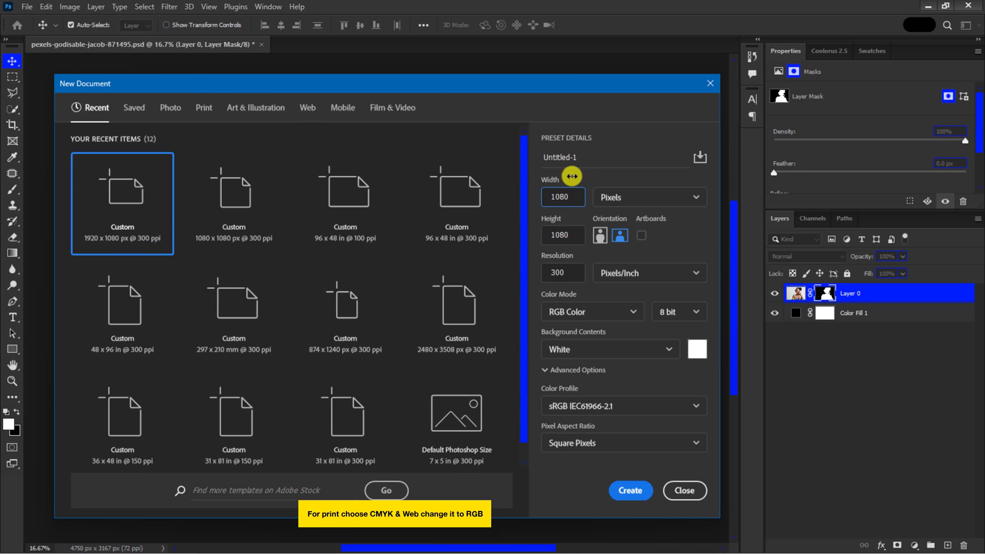
double_click(545, 158)
type("Happy Birthday Flyer")
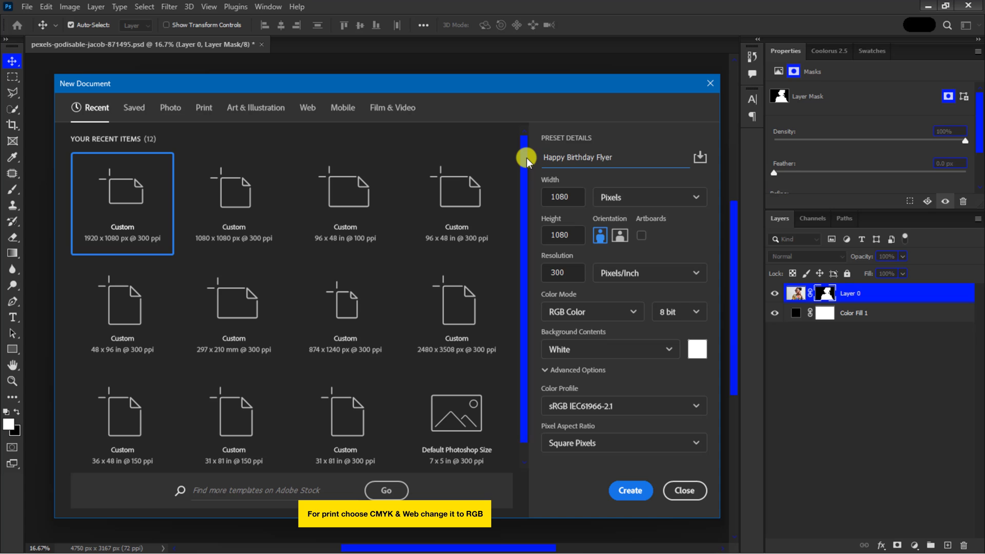
left_click(620, 493)
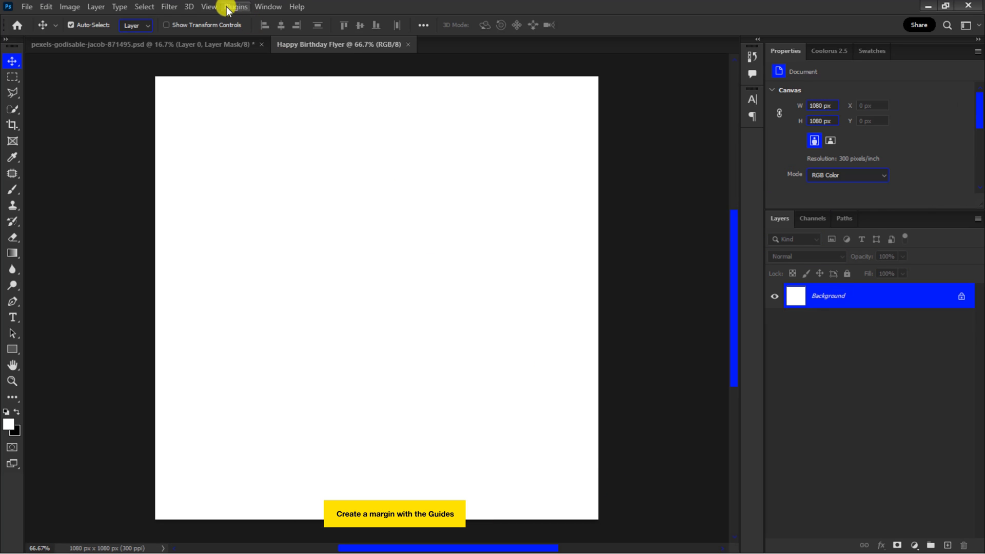
Step: Add a new guide layout with 50 px margins on all four sides
left_click(209, 7)
mouse_move(323, 330)
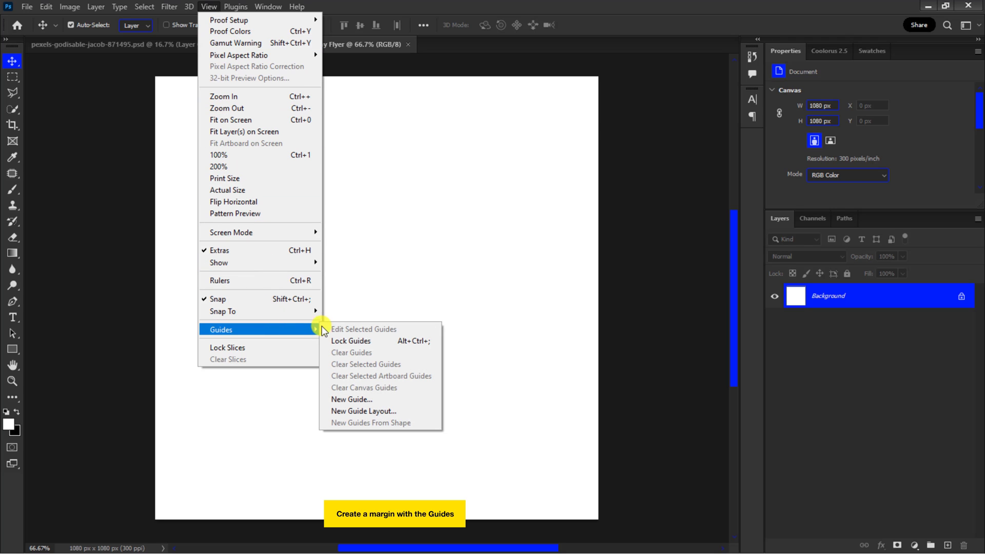
left_click(357, 409)
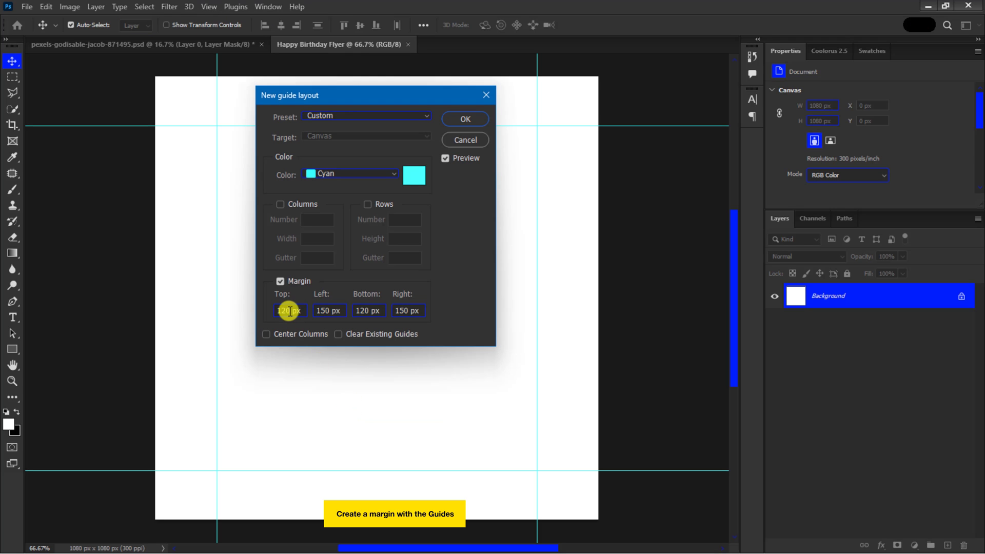
type("5")
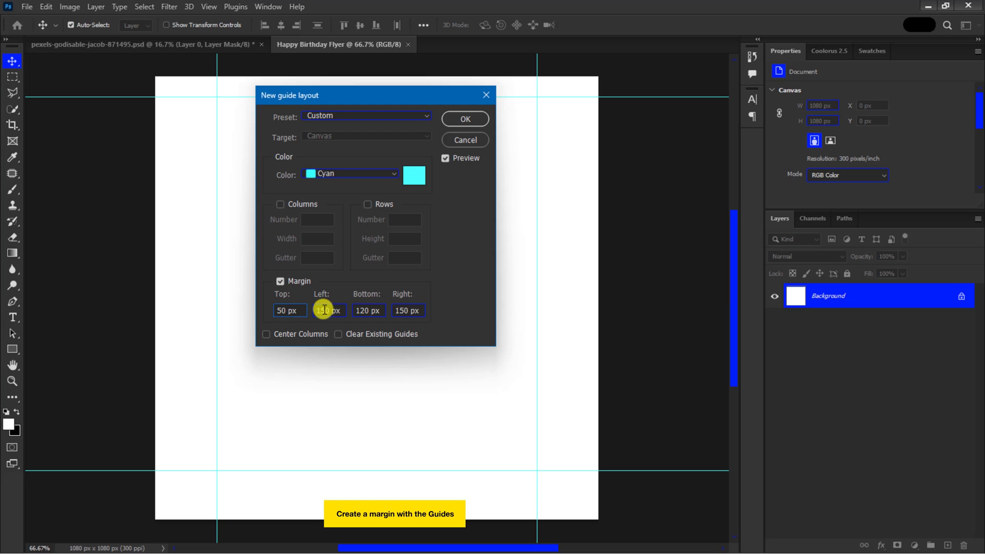
key("BackSpace")
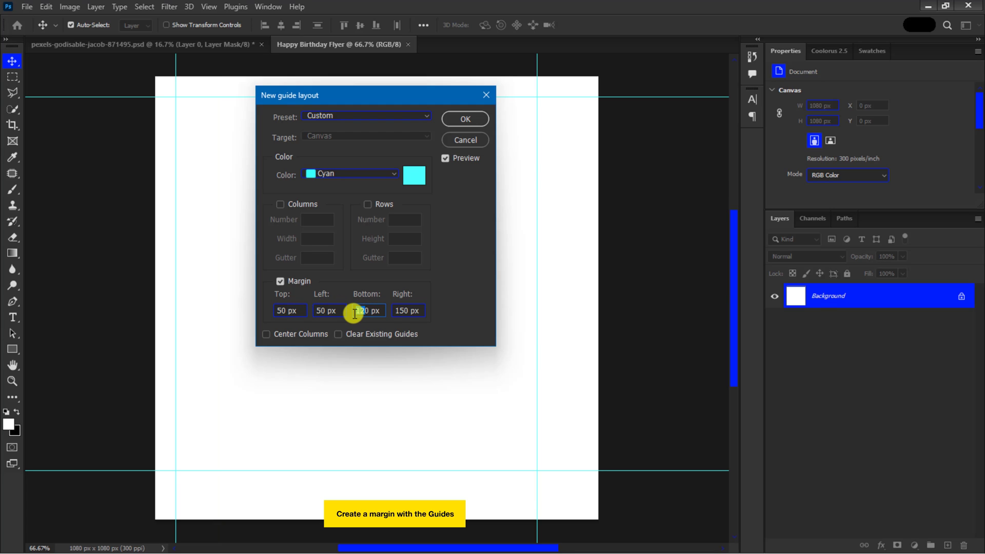
type("5")
key("BackSpace")
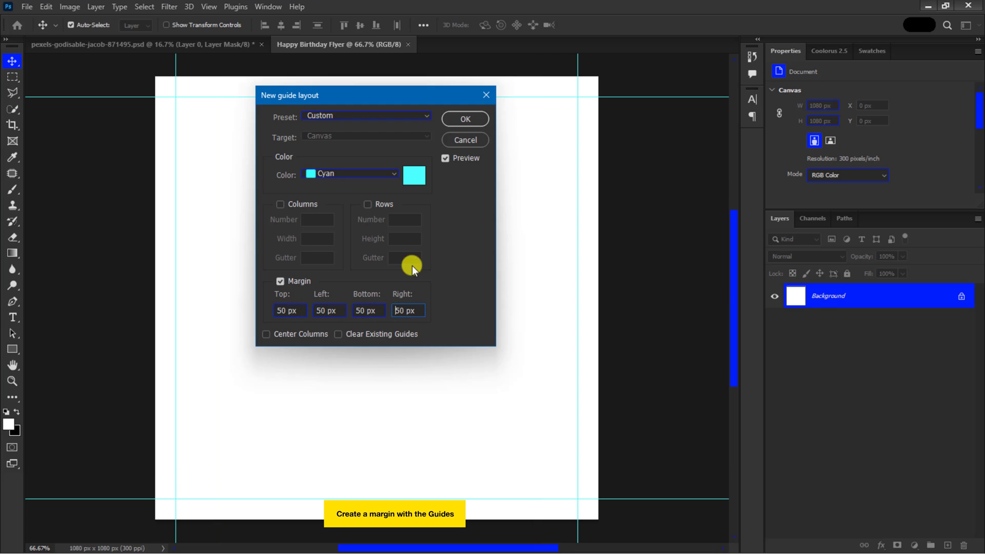
left_click(463, 119)
Step: Add a Gradient Fill layer starting from the Basics Foreground to Background preset
left_click(871, 52)
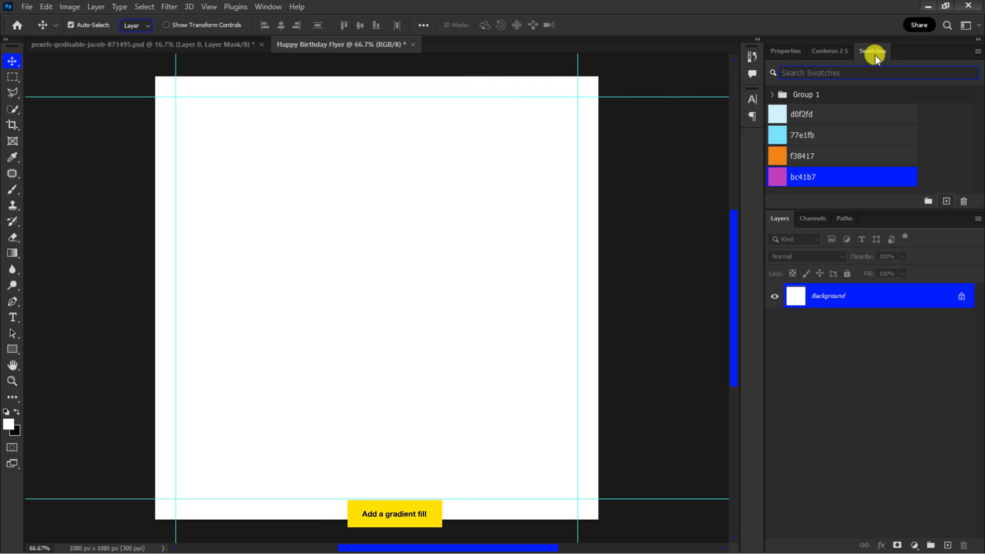
left_click(914, 545)
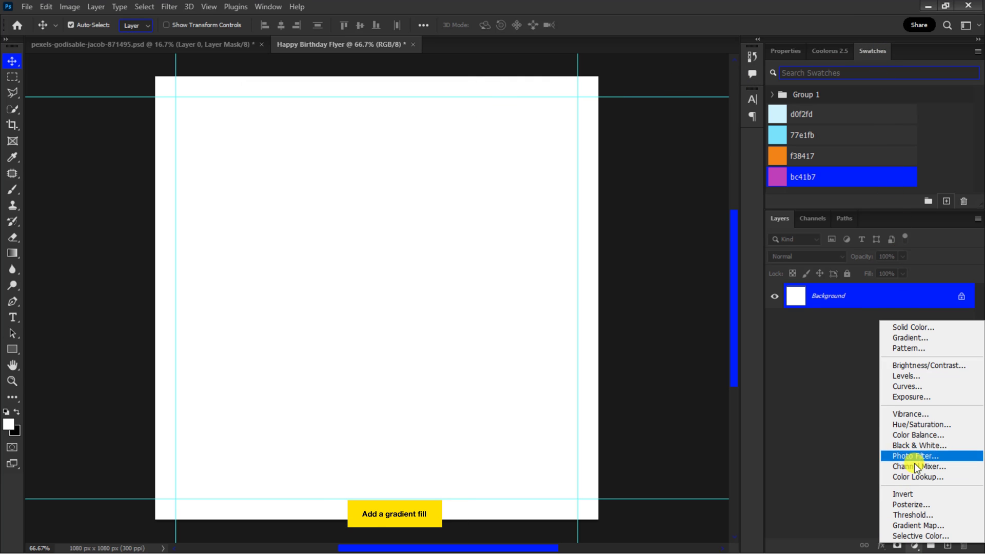
left_click(923, 334)
left_click(564, 240)
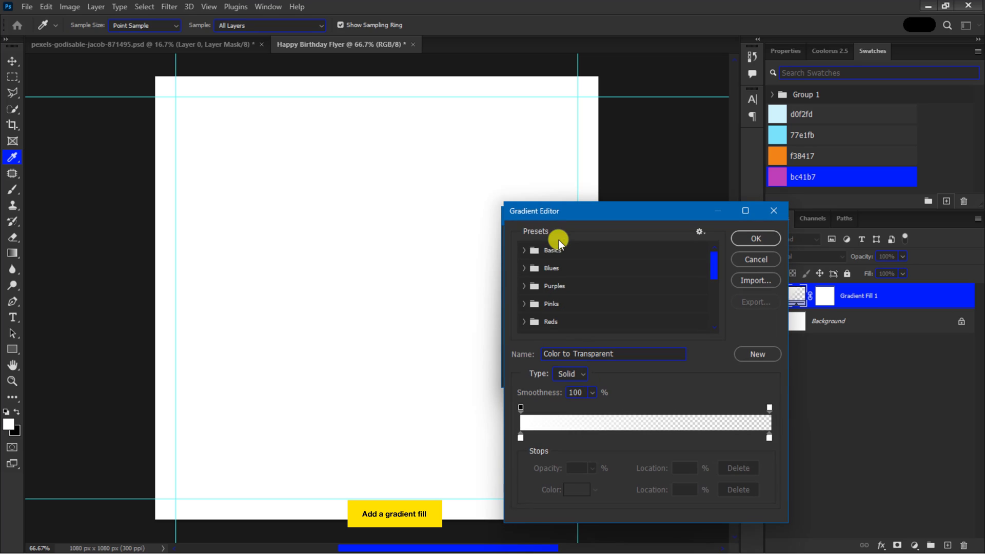
left_click(524, 249)
left_click(538, 271)
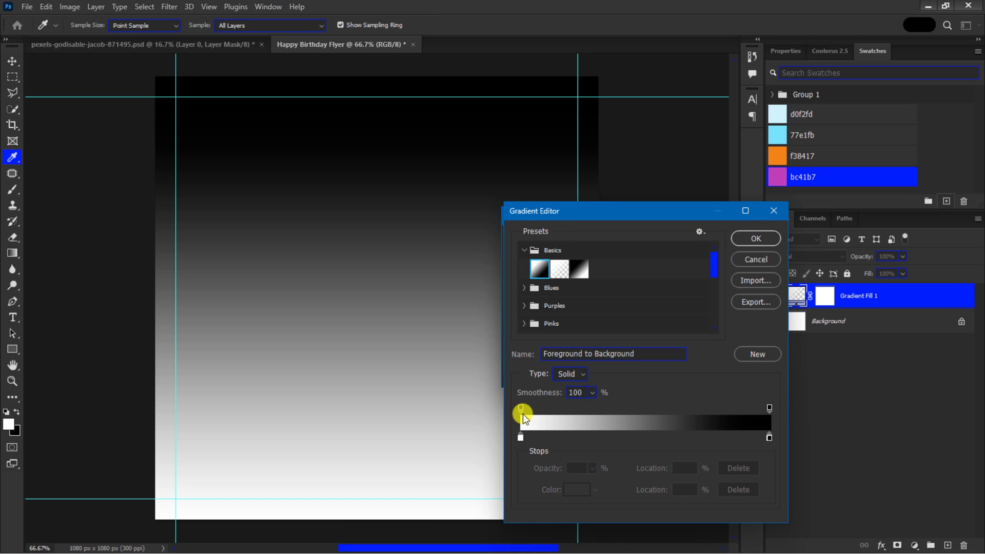
Step: Set the gradient's left color stop to the d0f2fd swatch color
left_click(520, 437)
left_click(573, 489)
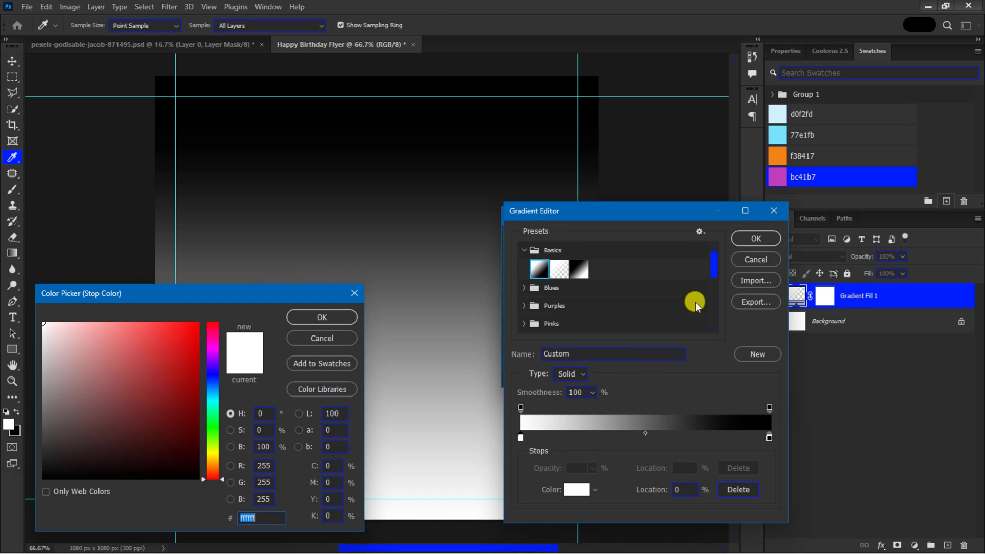
left_click(781, 118)
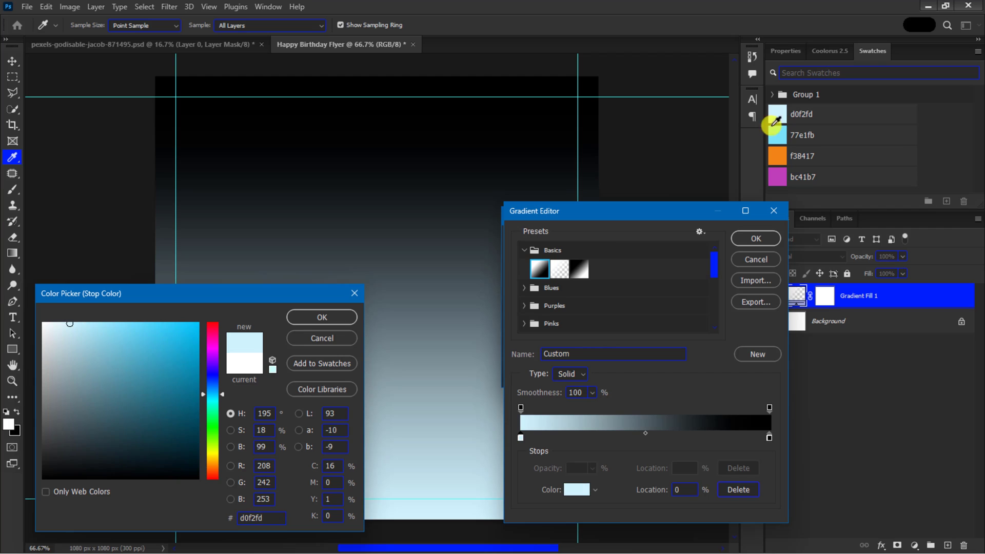
left_click(334, 316)
Step: Set the right color stop to the 77e1fb swatch color and accept the gradient
left_click(768, 438)
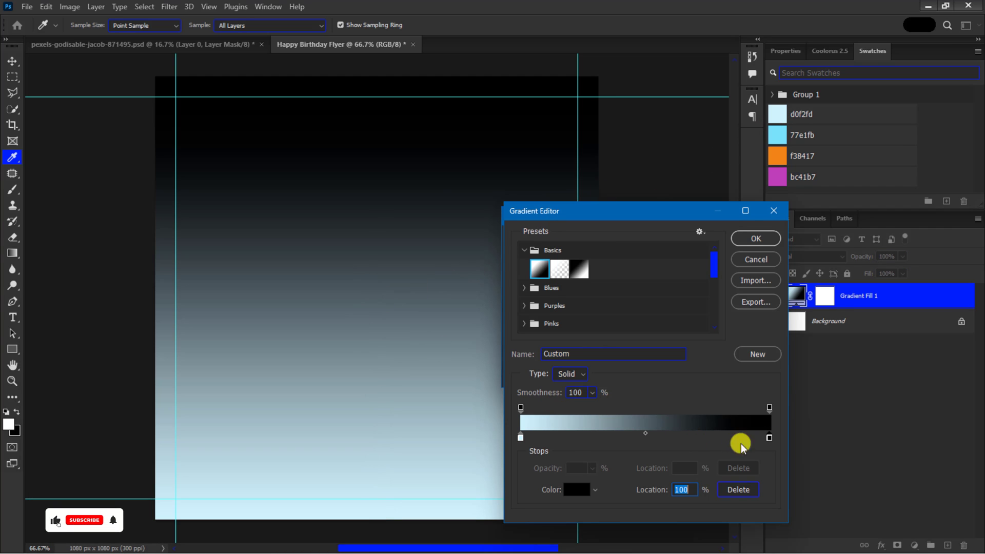
left_click(578, 489)
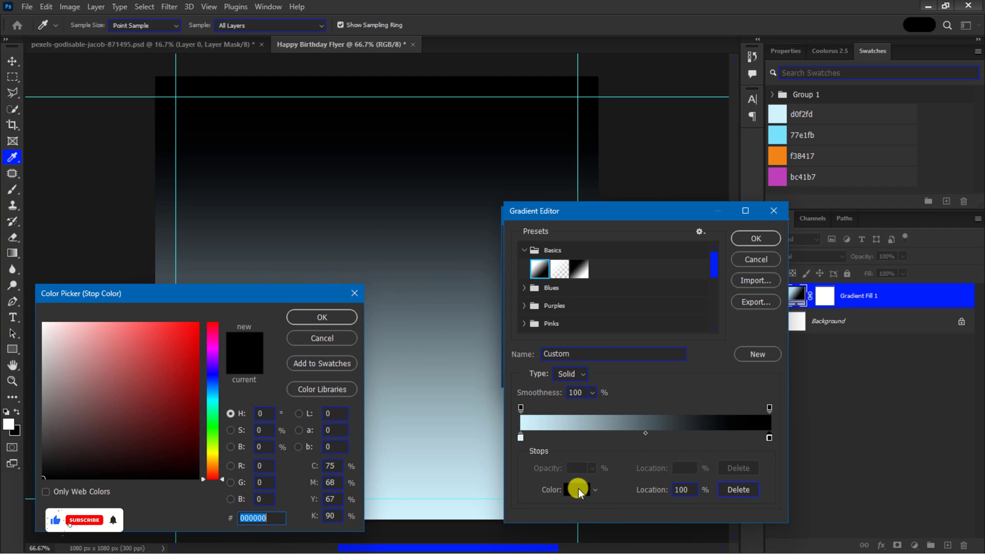
left_click(776, 134)
left_click(321, 316)
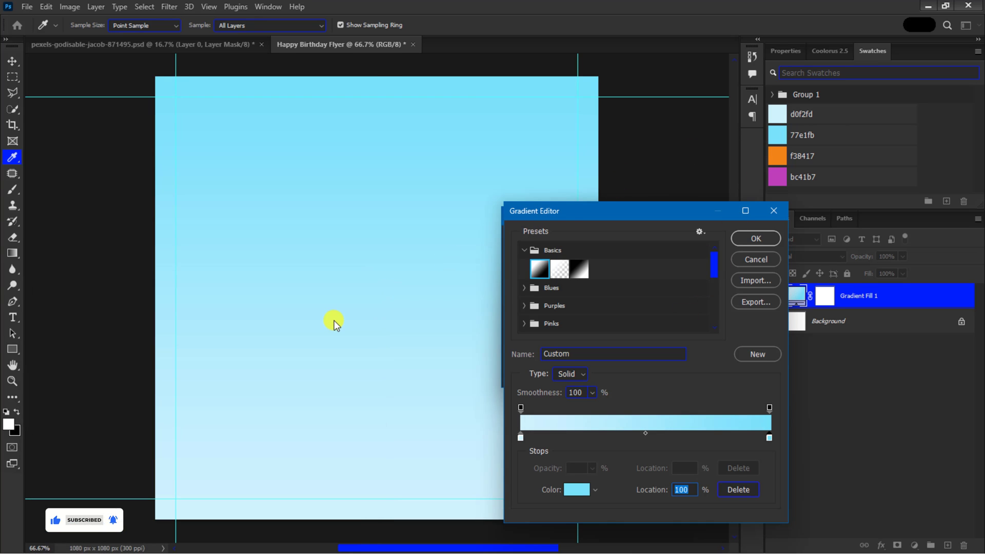
left_click(755, 239)
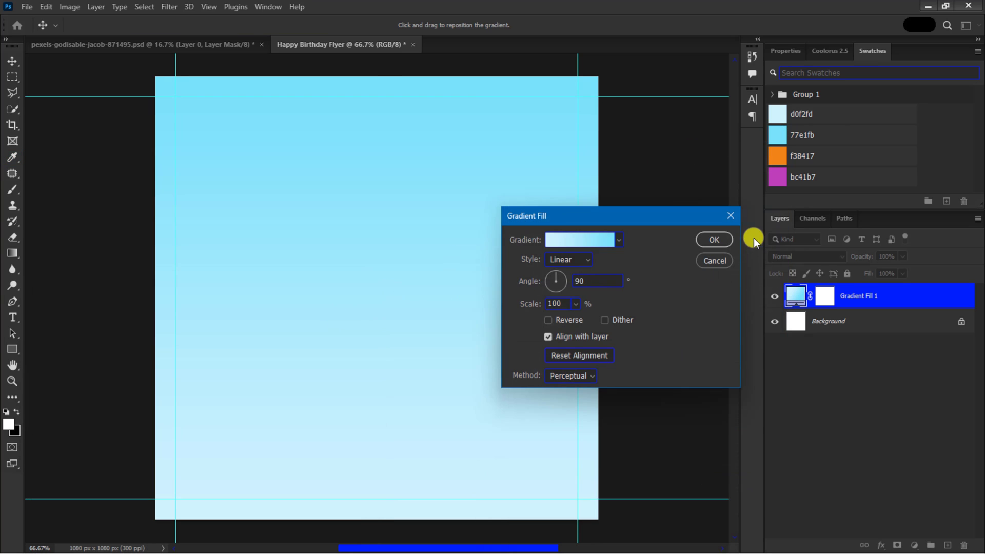
Step: Set the gradient fill style to Reflected with Reverse enabled and confirm the fill
left_click(568, 260)
left_click(568, 303)
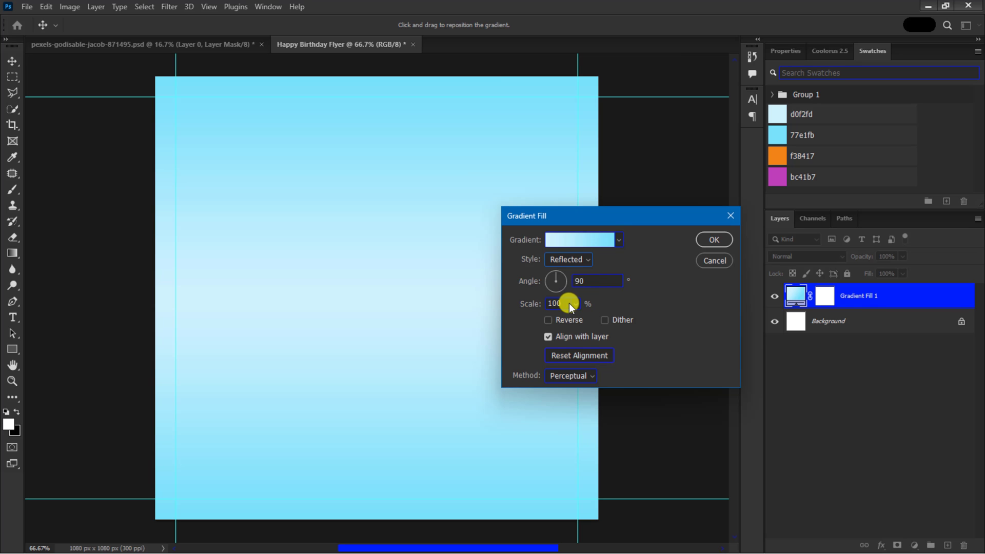
left_click(548, 320)
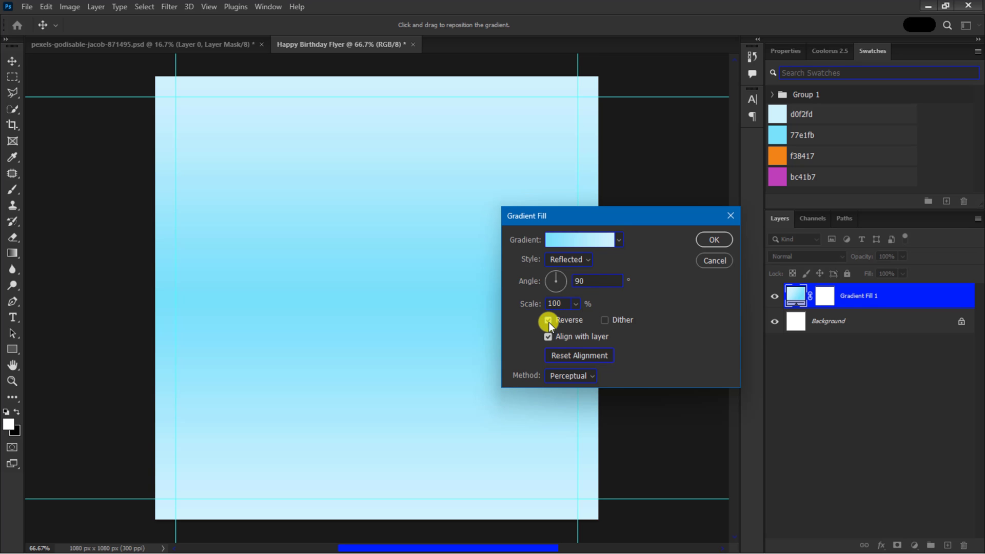
left_click(713, 239)
Step: Place the intracom-matrix-intercom image embedded into the flyer
left_click(26, 7)
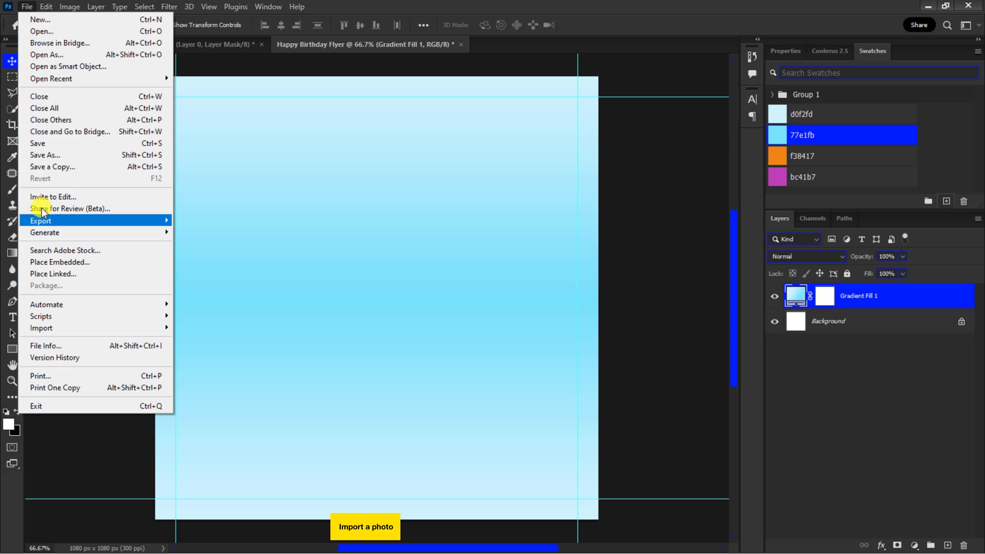
left_click(52, 262)
left_click(135, 129)
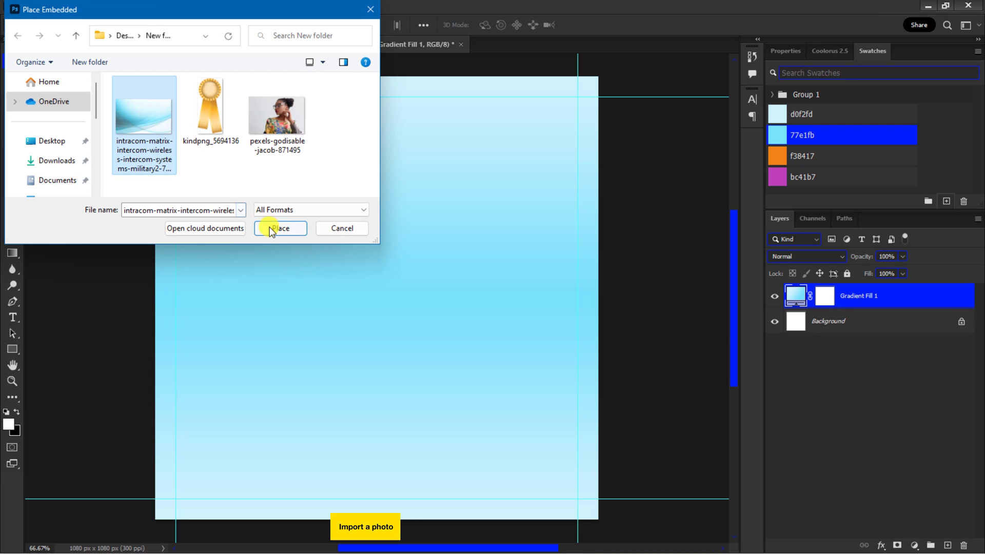
left_click(279, 228)
key("Return")
Step: Copy a single-pixel column from the middle of the placed image to a new layer and hide the image layer
left_click(13, 77)
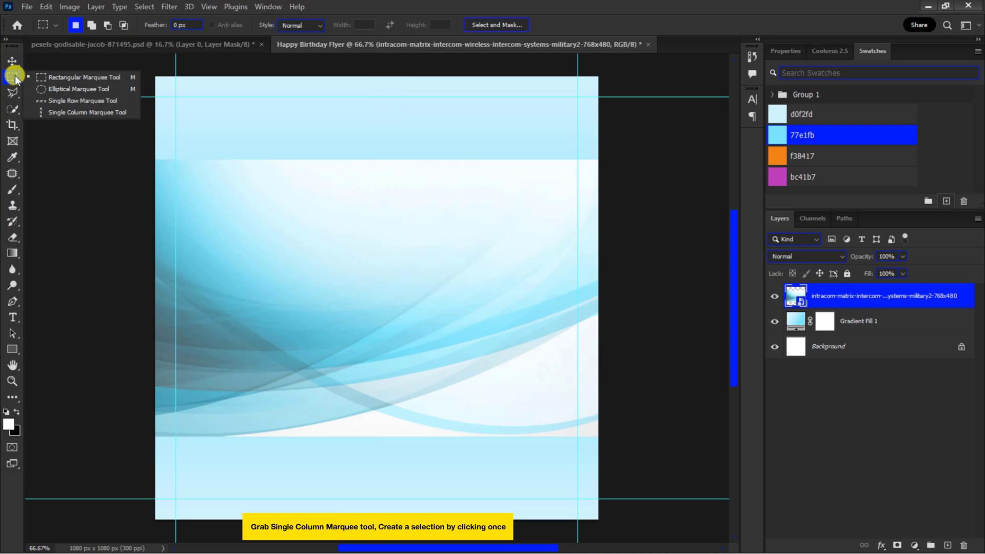
left_click(61, 112)
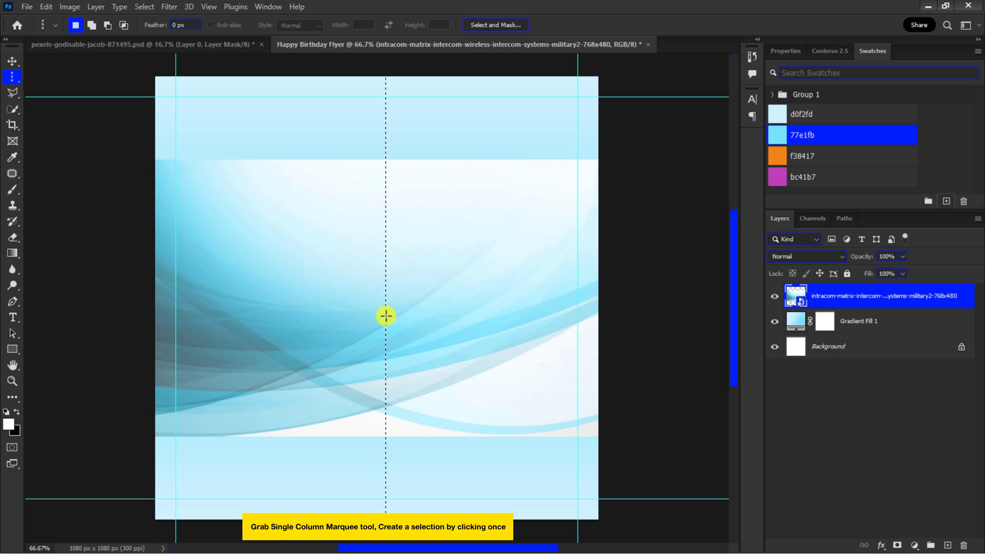
key("ctrl+j")
left_click(12, 62)
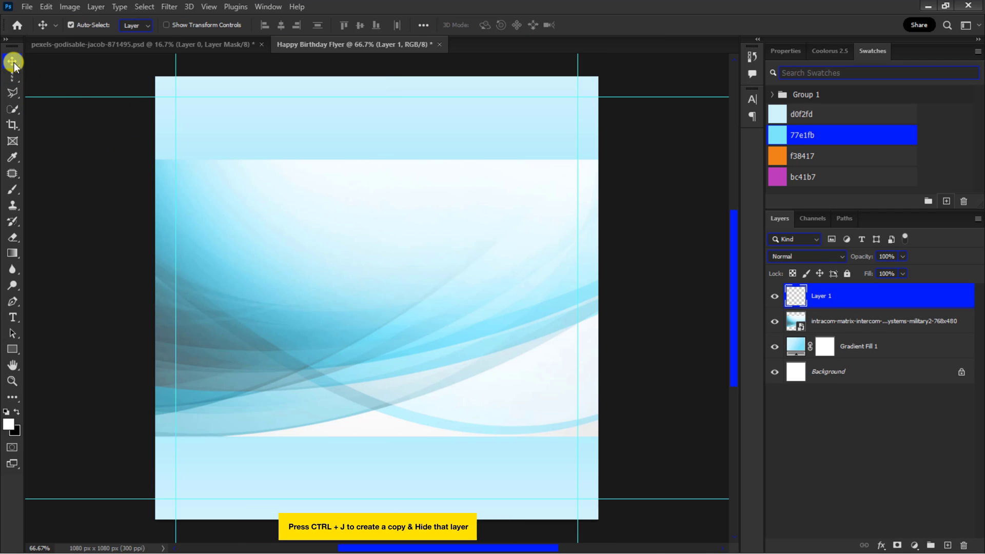
left_click(776, 321)
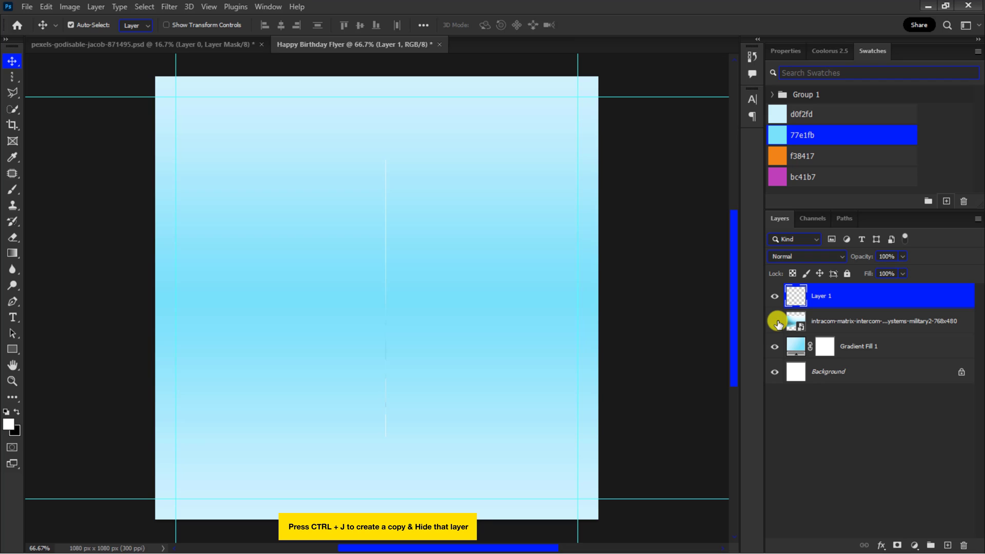
Step: Stretch the copied column horizontally with Free Transform so it fills the canvas width
left_click(823, 296)
key("ctrl+t")
left_click_drag(388, 297, 600, 307)
left_click(609, 24)
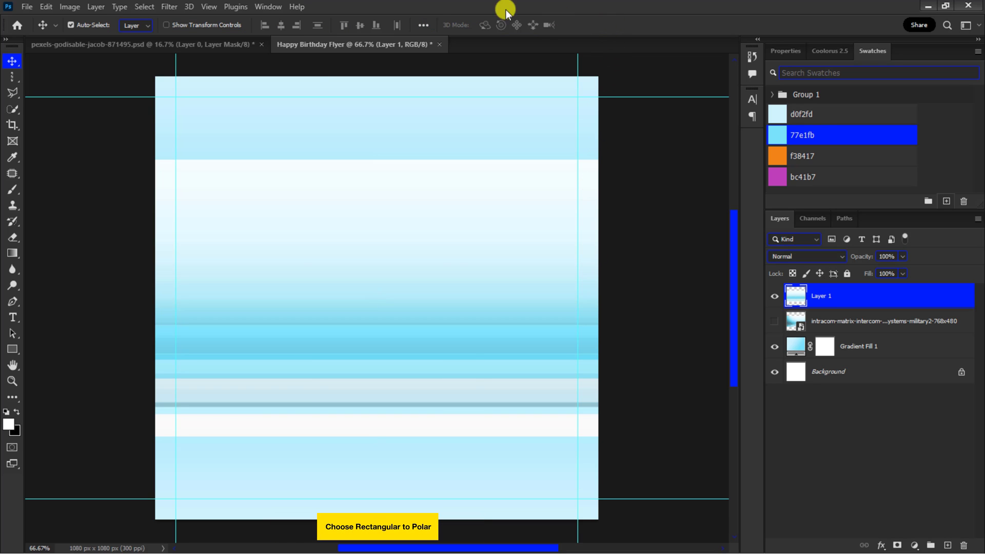
Step: Apply the Polar Coordinates distort filter to the stretched layer using Rectangular to Polar
left_click(169, 7)
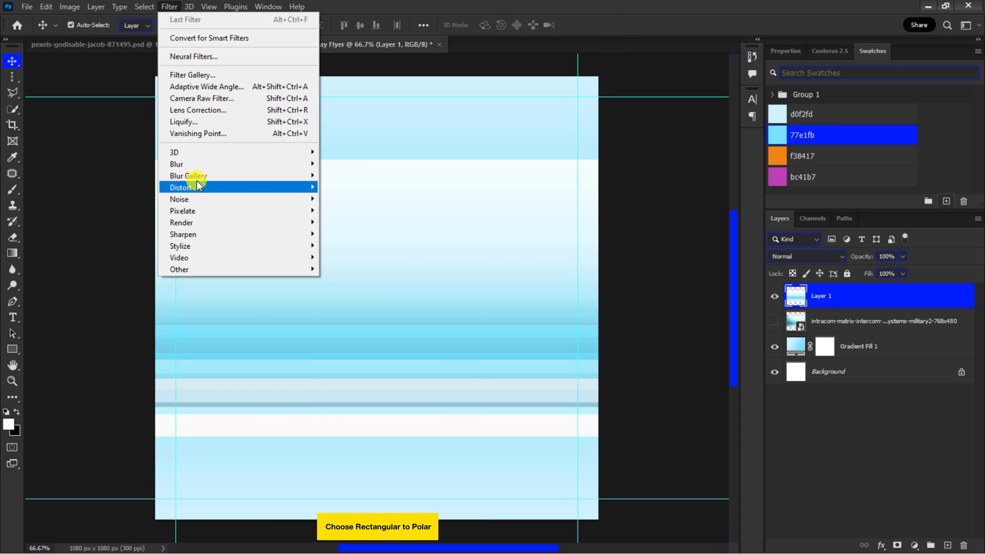
mouse_move(248, 190)
left_click(338, 210)
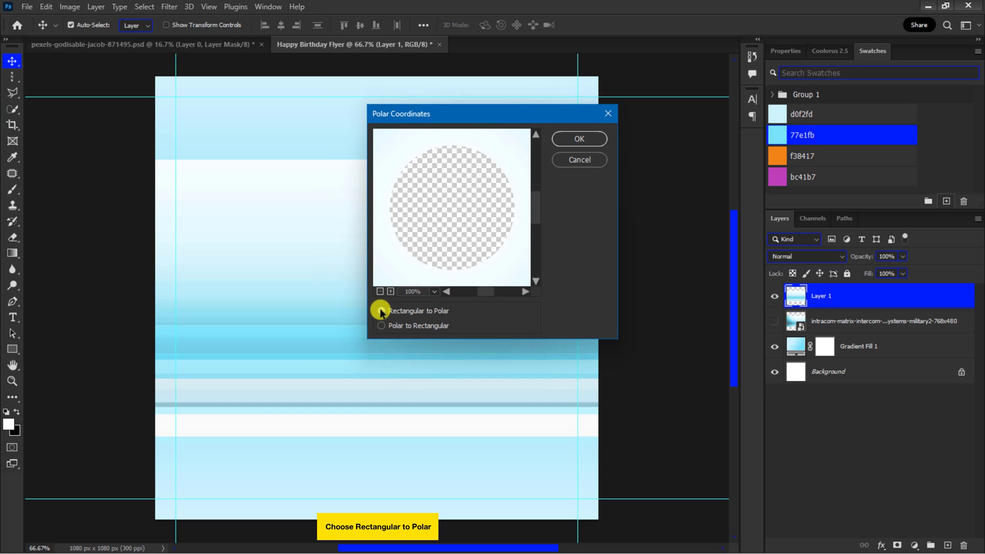
left_click(380, 291)
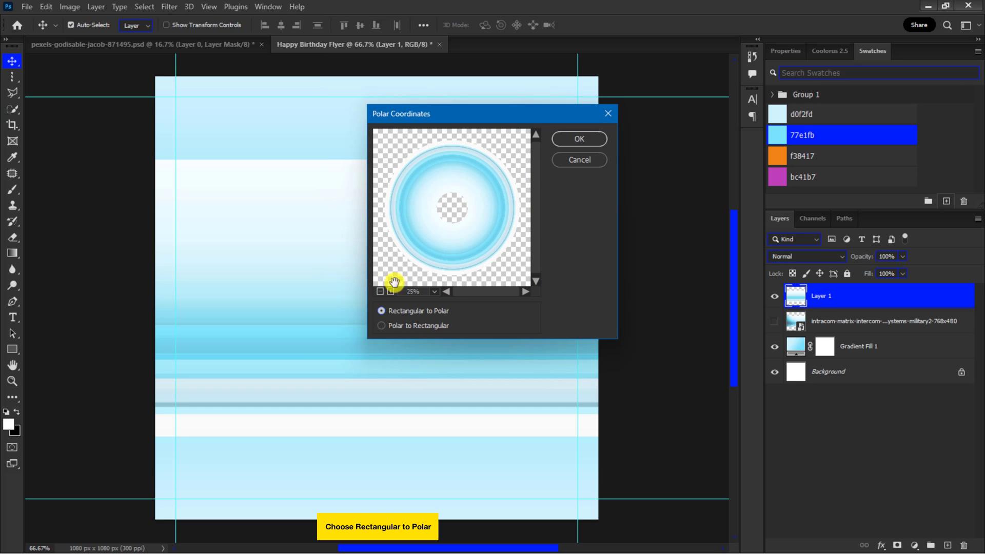
left_click(579, 138)
Step: Duplicate Layer 1 as Layer 1 copy and scale the copy proportionally to about 57% around the center
right_click(826, 301)
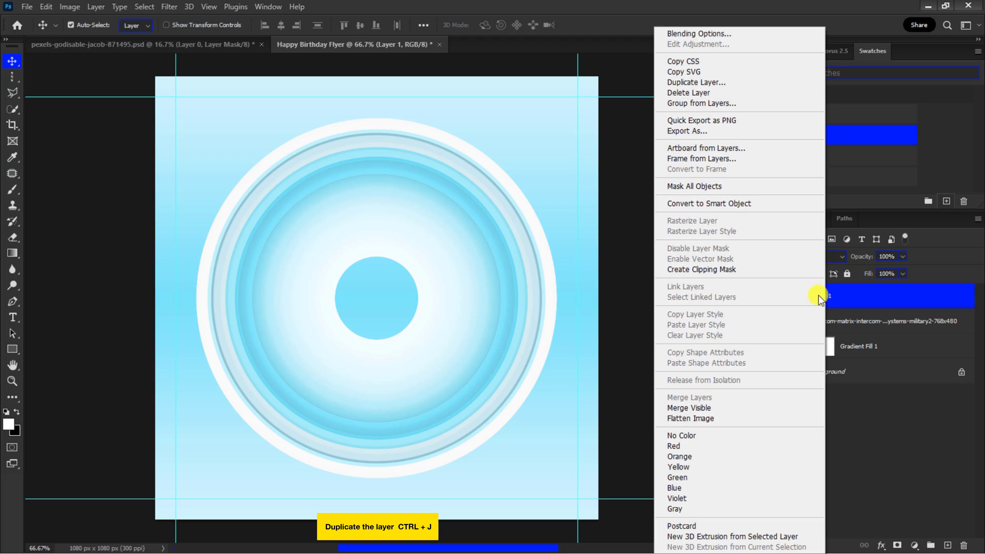
left_click(711, 83)
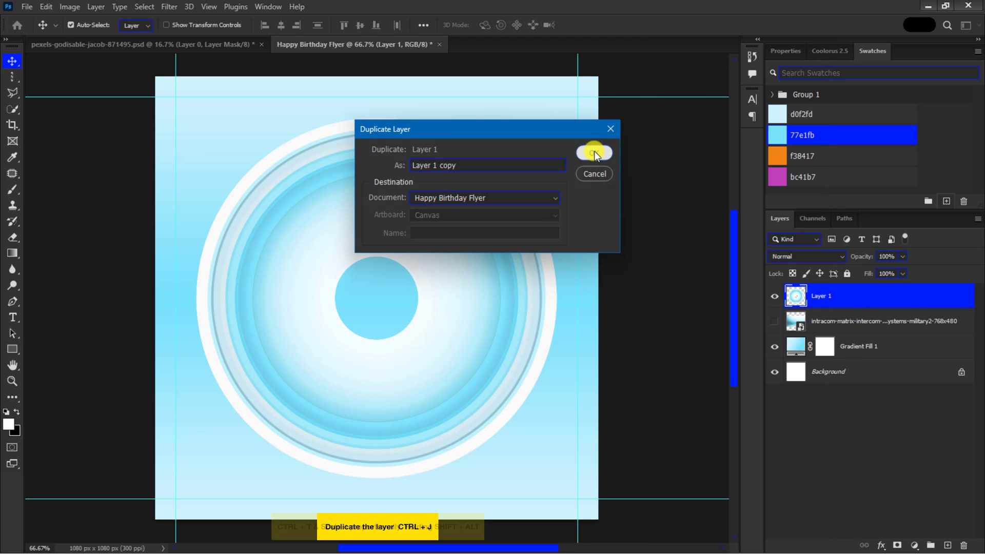
left_click(594, 152)
key("ctrl+t")
left_click_drag(556, 122, 501, 218)
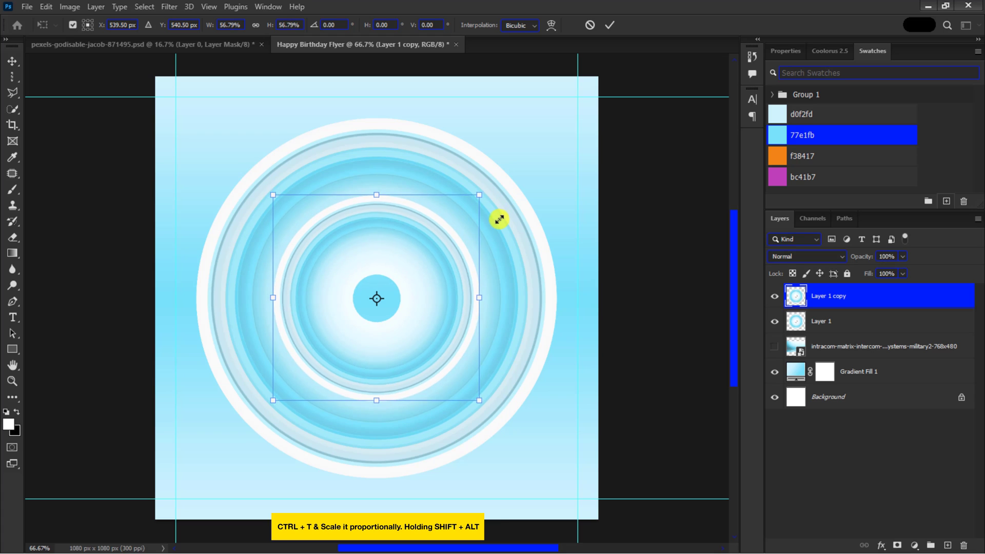
key("Return")
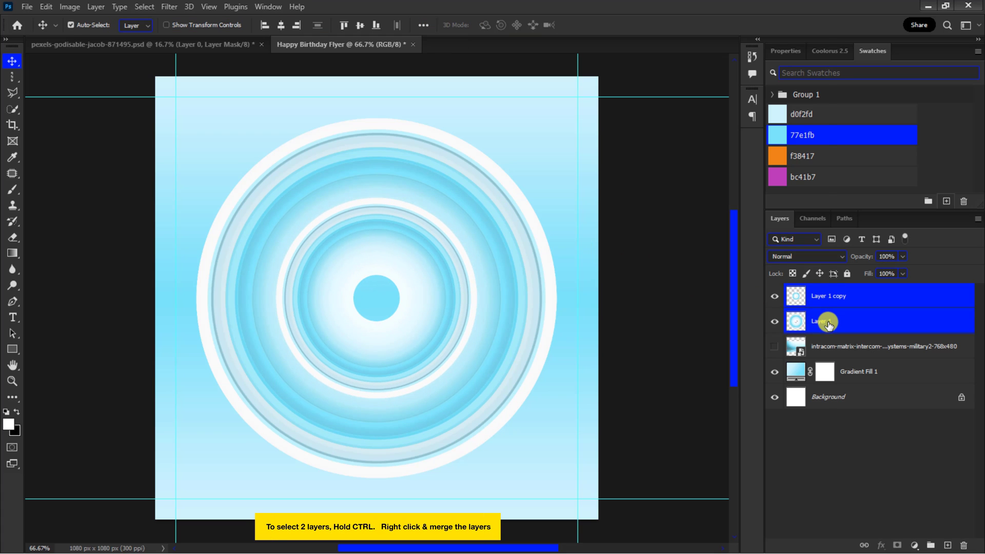
Step: Merge Layer 1 copy and Layer 1 into one layer
right_click(828, 323)
left_click(713, 397)
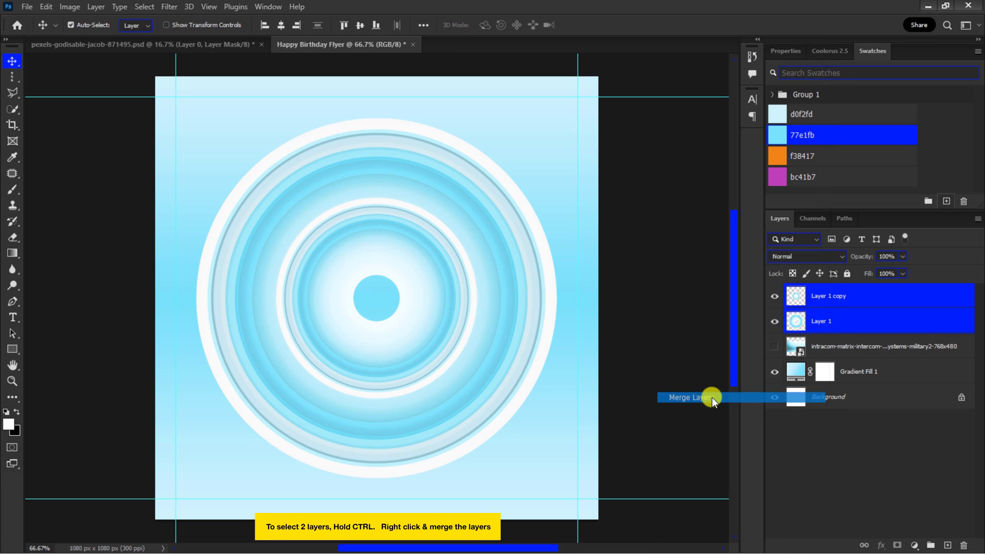
Step: Apply a Motion Blur with a 64° angle and 64 pixel distance to the merged ring layer
left_click(169, 6)
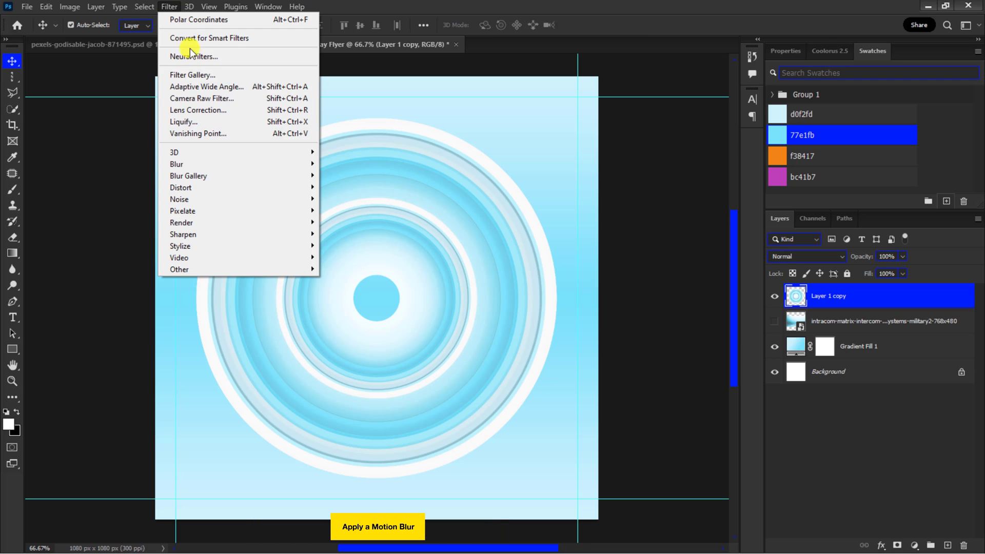
mouse_move(276, 164)
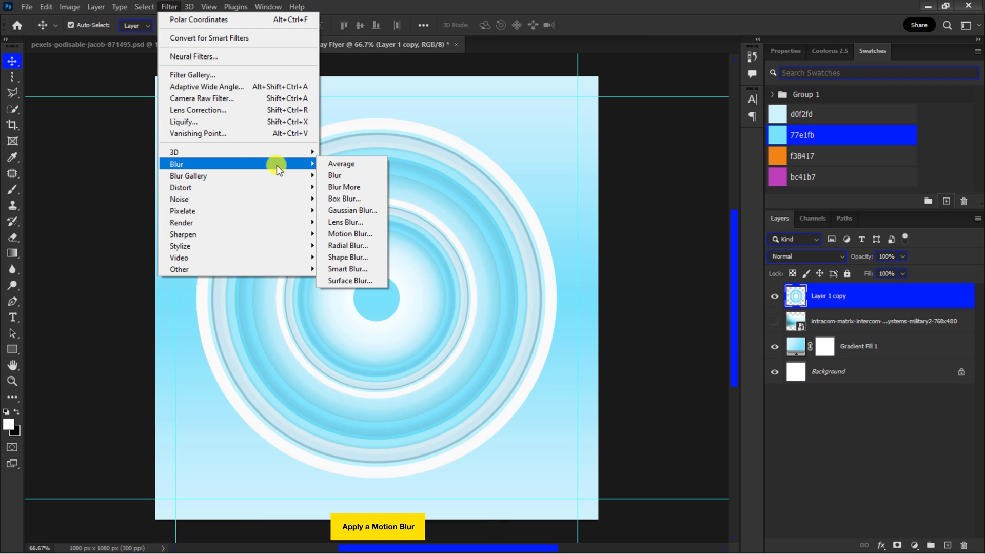
left_click(342, 233)
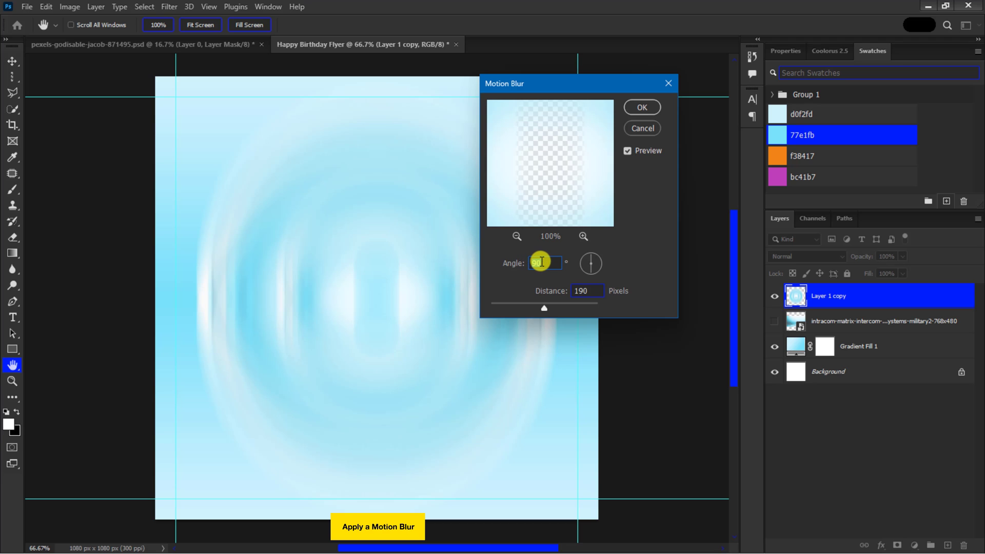
type("64")
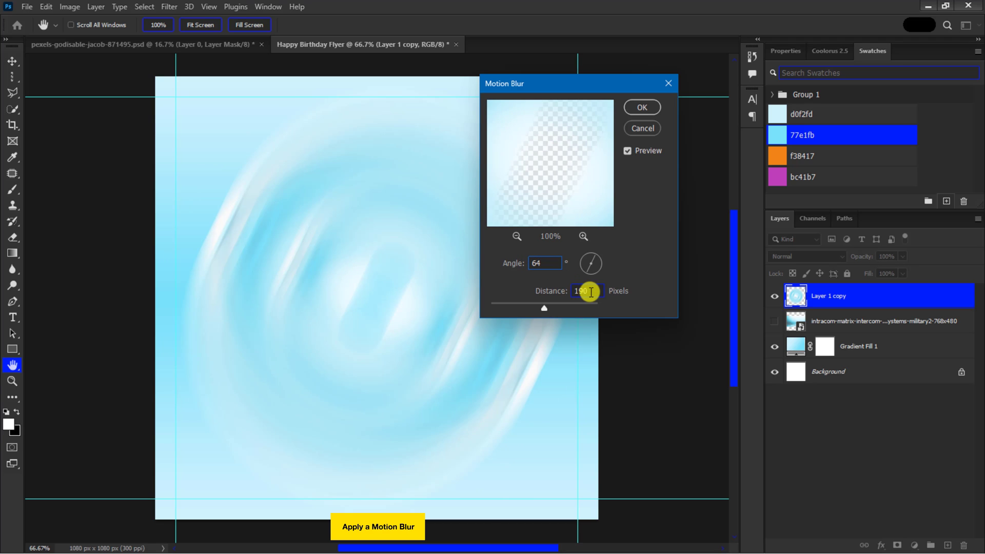
type("64")
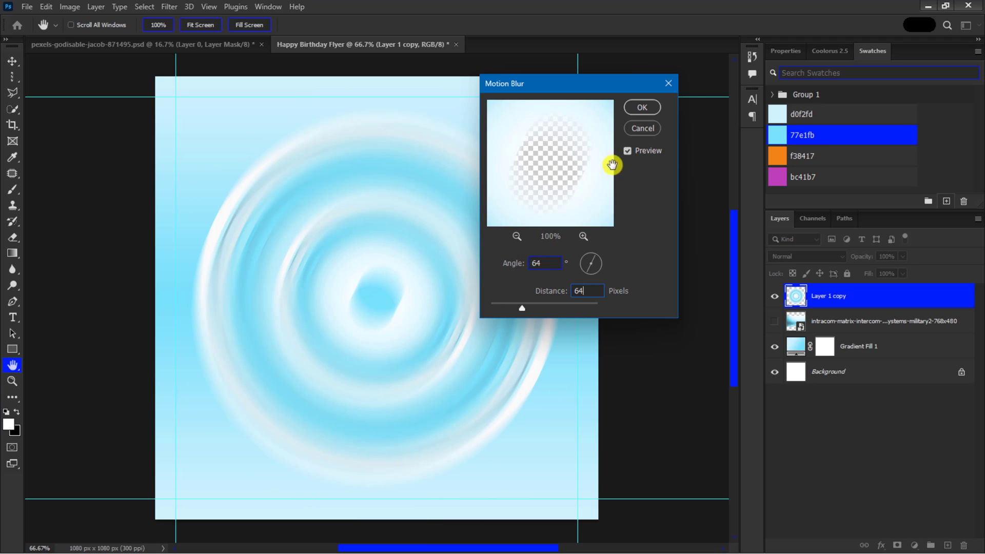
left_click(644, 106)
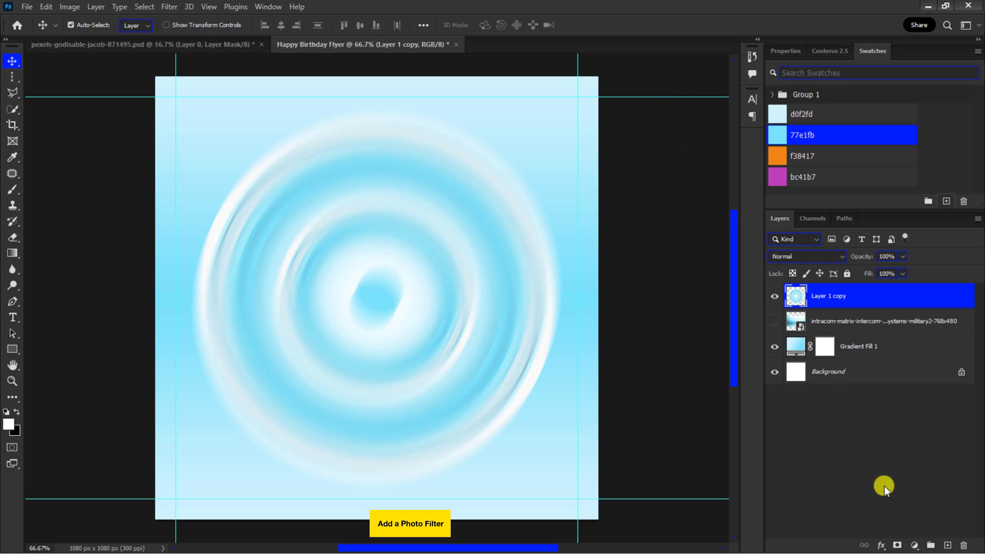
Step: Add a Photo Filter adjustment layer and set its filter color to f38417
left_click(913, 546)
left_click(909, 463)
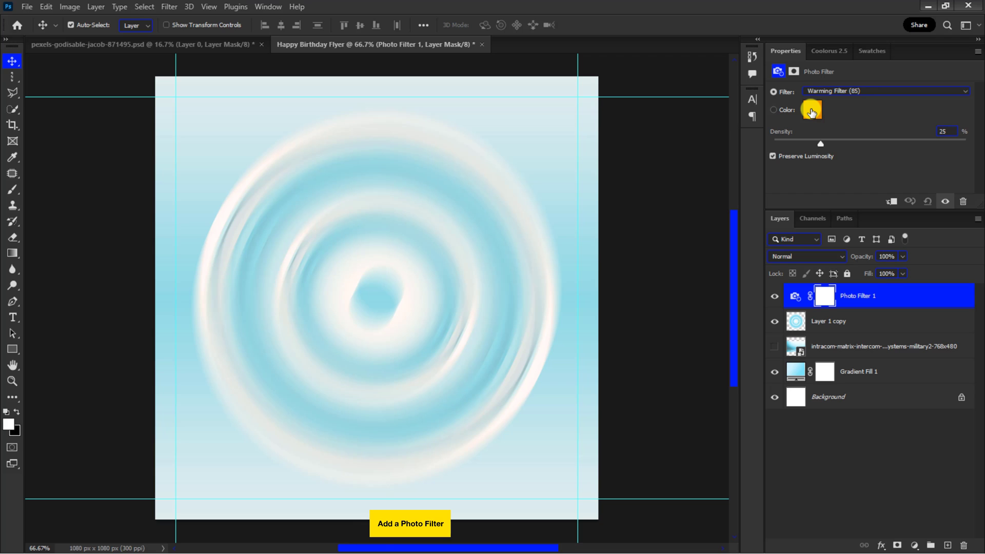
left_click(810, 112)
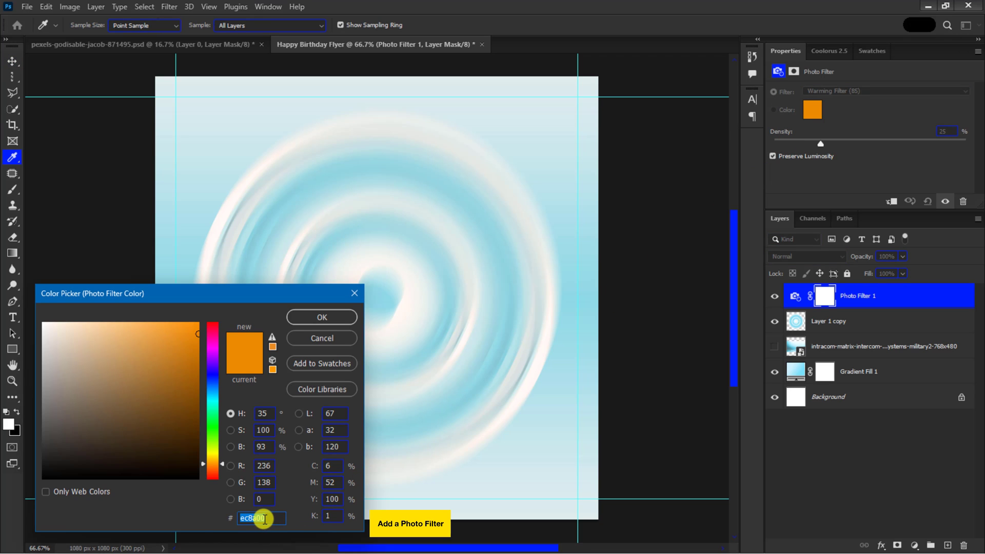
type("f3841")
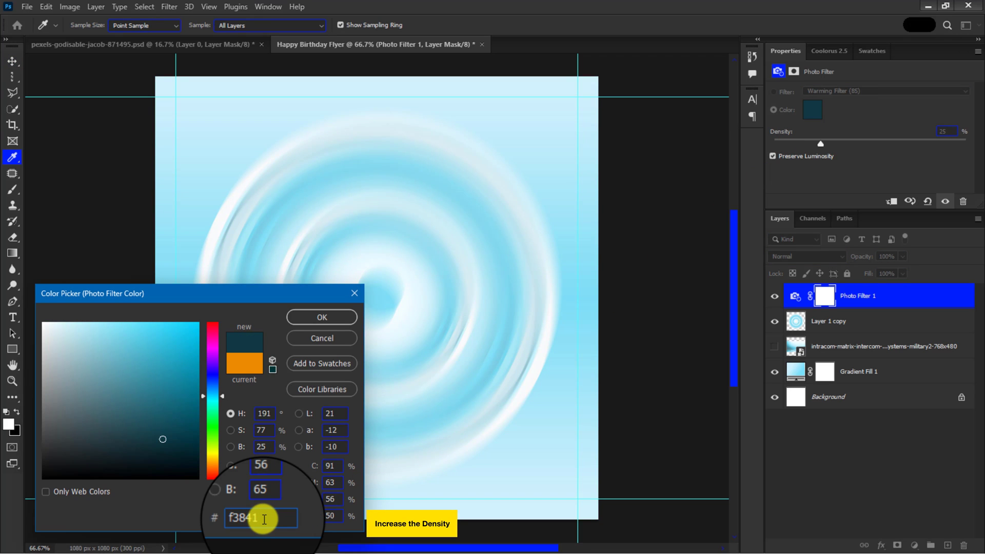
type("7")
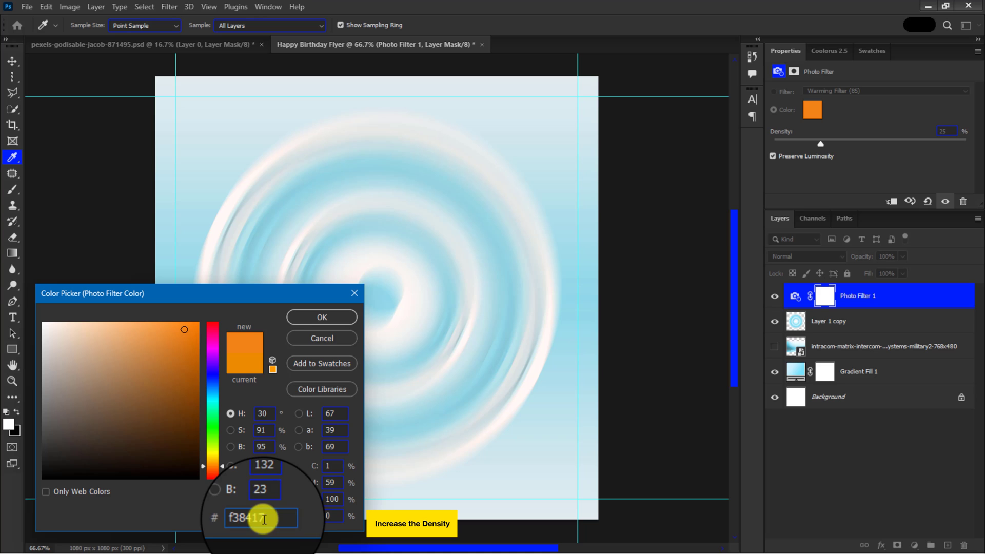
left_click(319, 317)
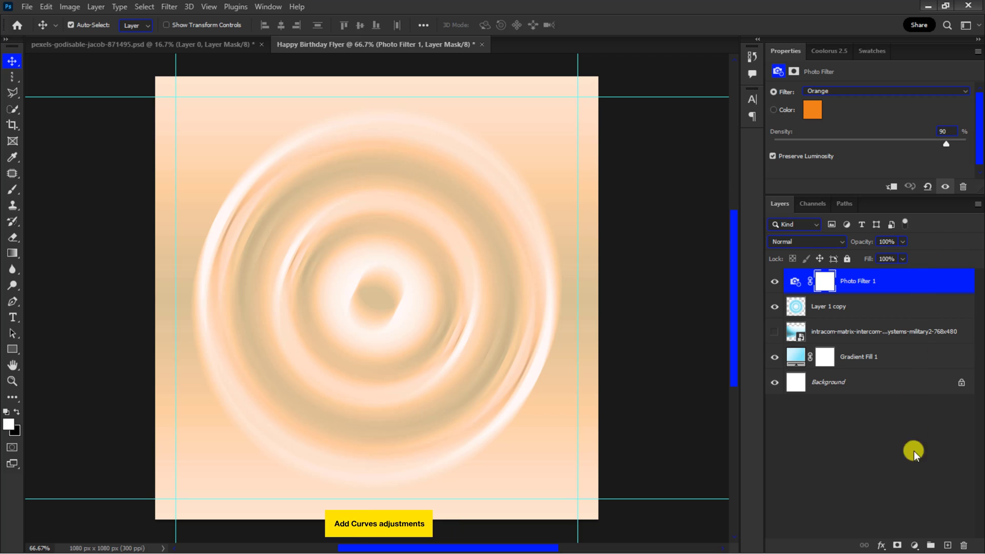
Step: Add a Curves adjustment layer and shape an S-curve with one point lowered in the shadows and one raised in the highlights
left_click(914, 545)
left_click(909, 385)
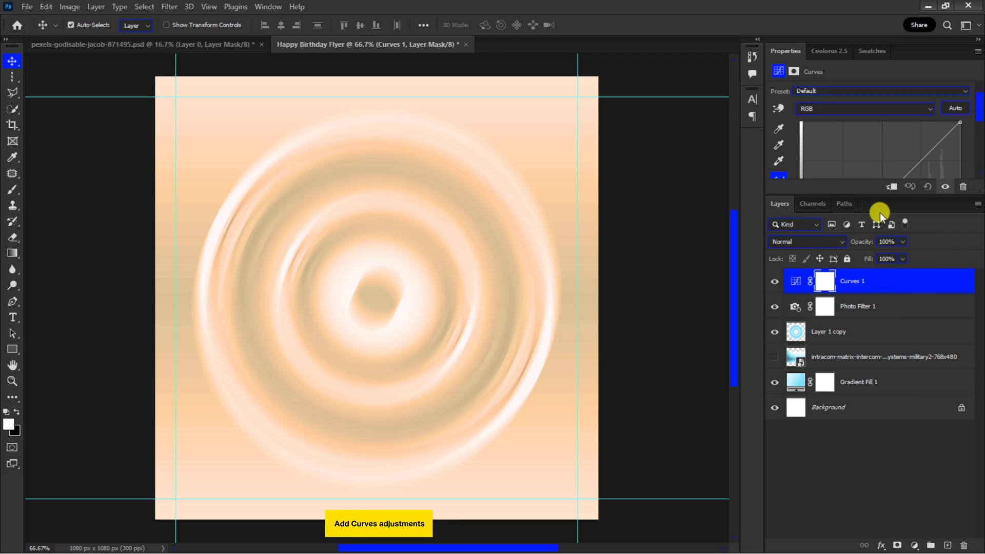
left_click_drag(880, 195, 882, 310)
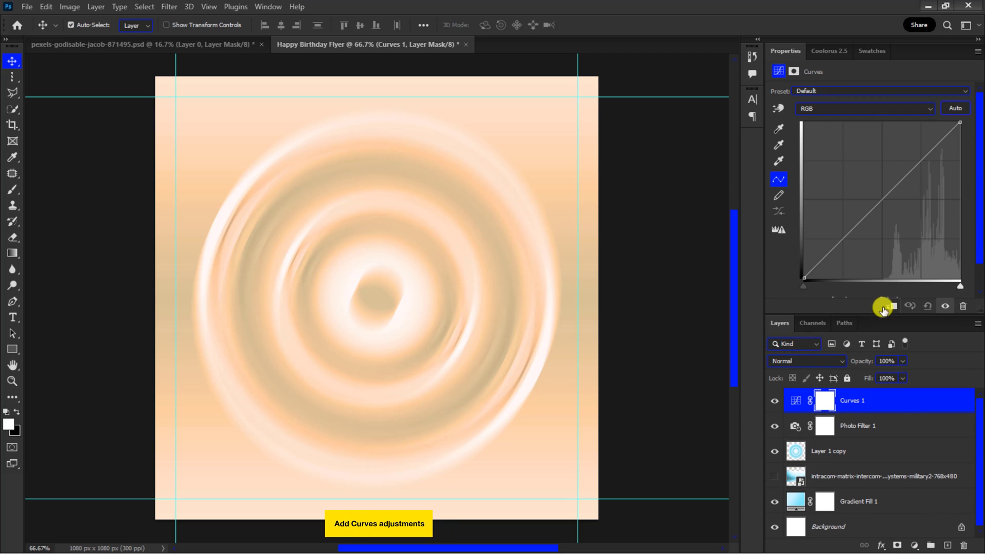
left_click_drag(897, 183, 895, 173)
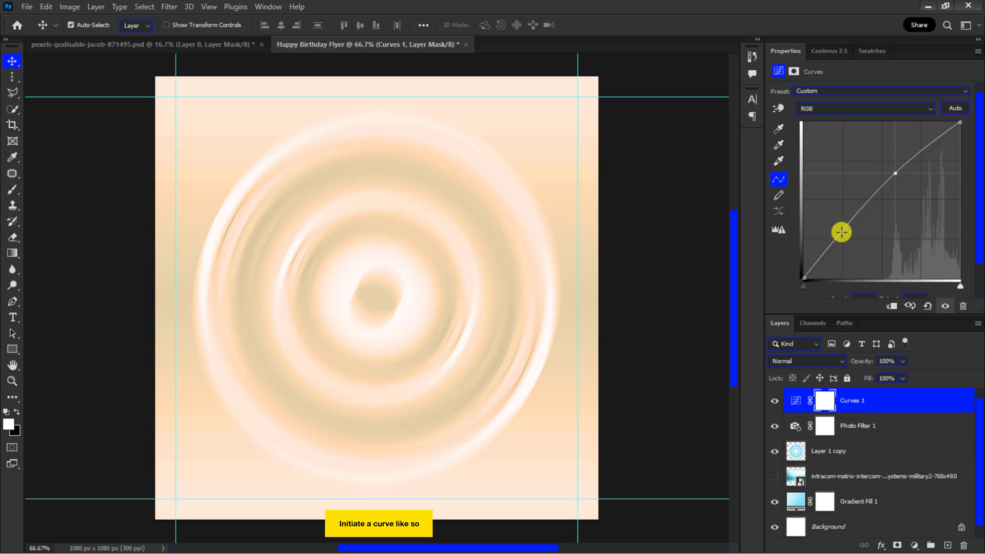
left_click_drag(841, 232, 851, 246)
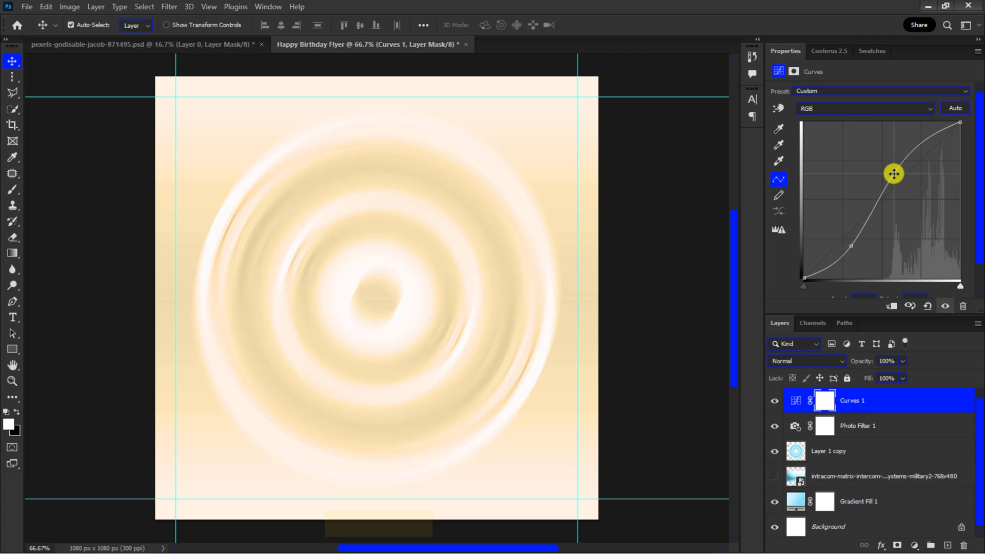
left_click_drag(892, 313, 895, 191)
Step: Add a Vibrance adjustment layer with Vibrance +30 and Saturation +10
key("ctrl+minus")
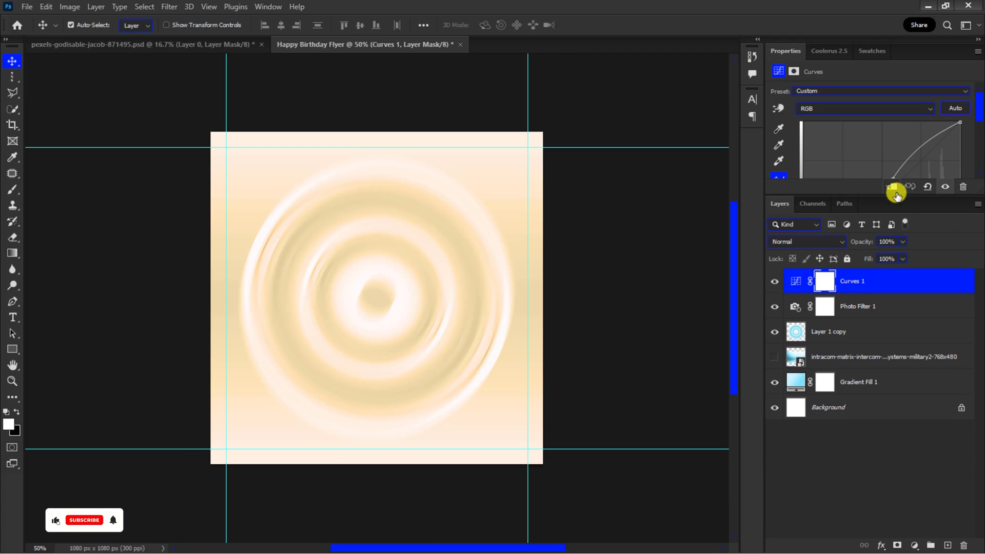
left_click(910, 545)
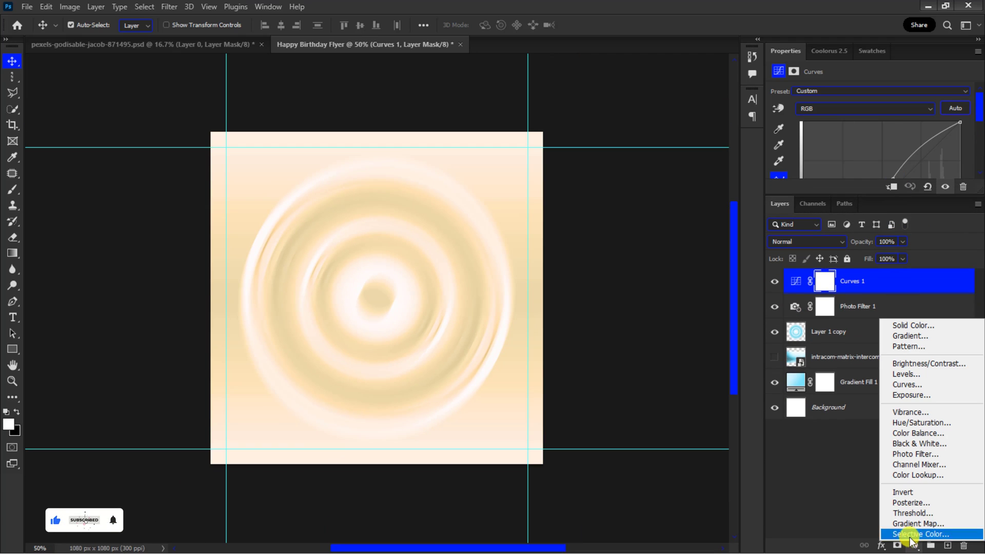
left_click(918, 409)
left_click_drag(872, 100, 879, 129)
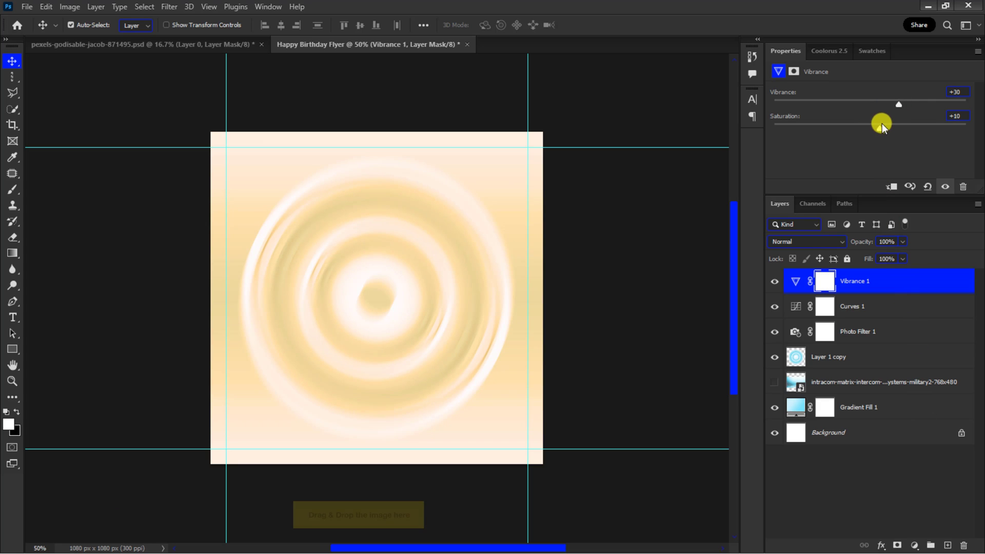
Step: Bring the cut-out portrait layer from the pexels document into the Happy Birthday Flyer document
left_click(103, 44)
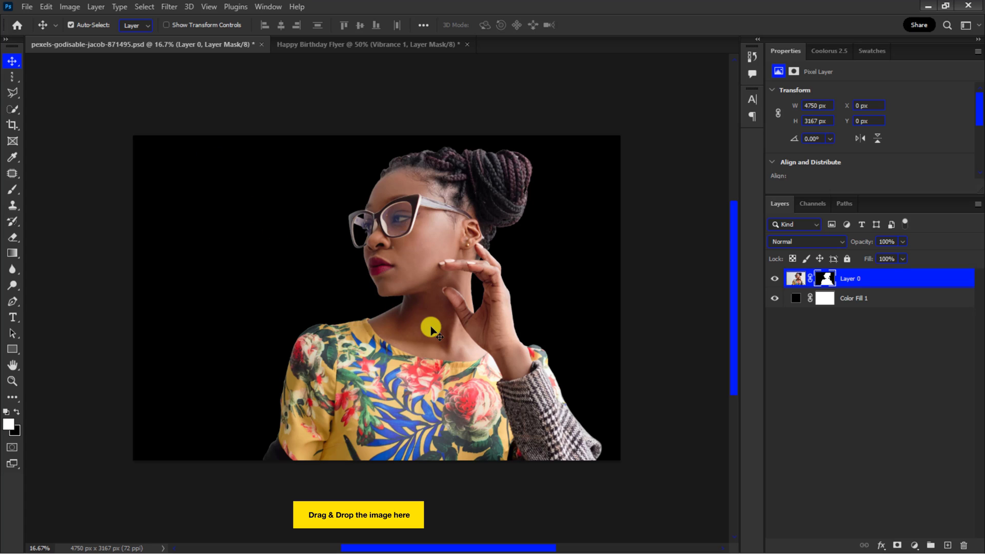
left_click_drag(430, 326, 361, 218)
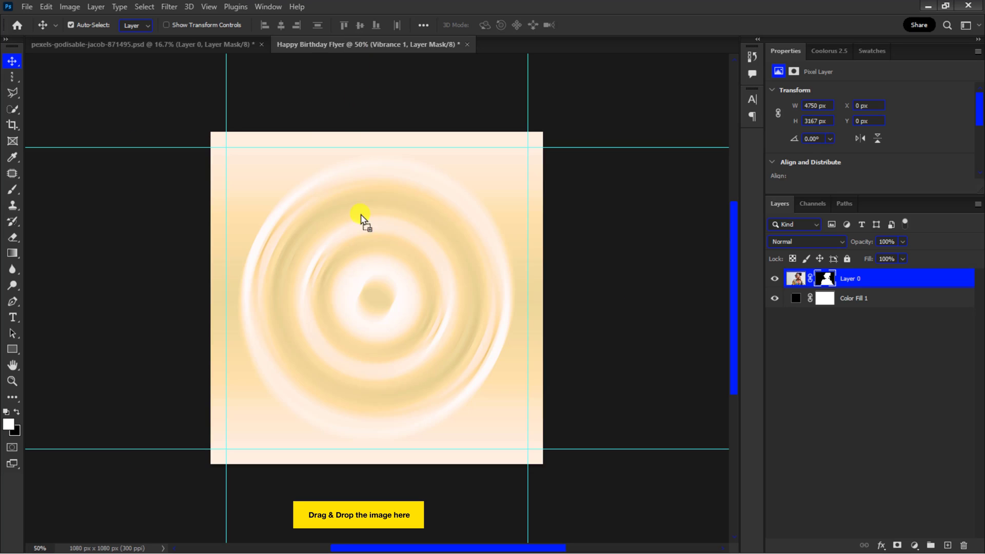
left_click_drag(376, 307, 376, 307)
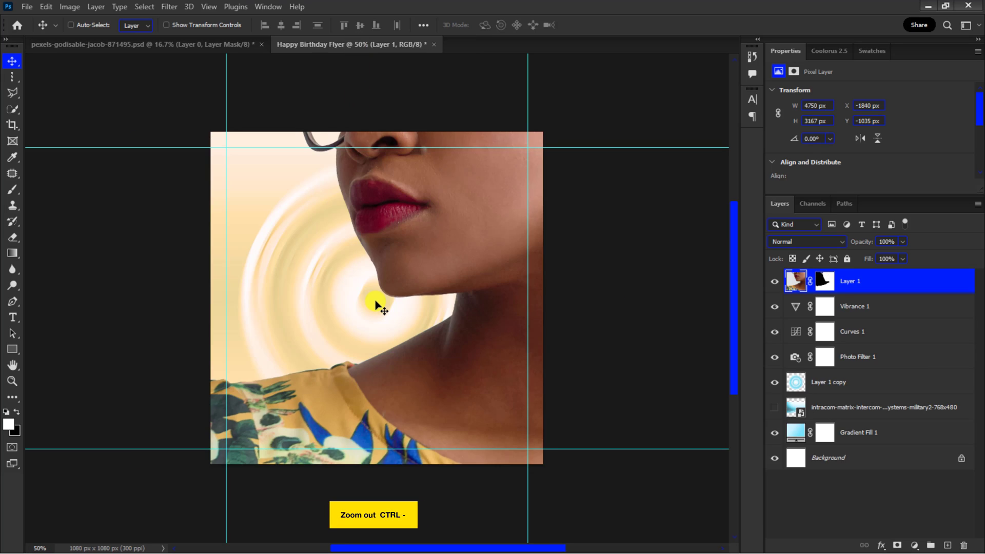
Step: Scale the placed portrait proportionally down to about 29% so it fits inside the flyer
key("ctrl+minus")
key("ctrl+minus")
key("ctrl+minus")
key("ctrl+minus")
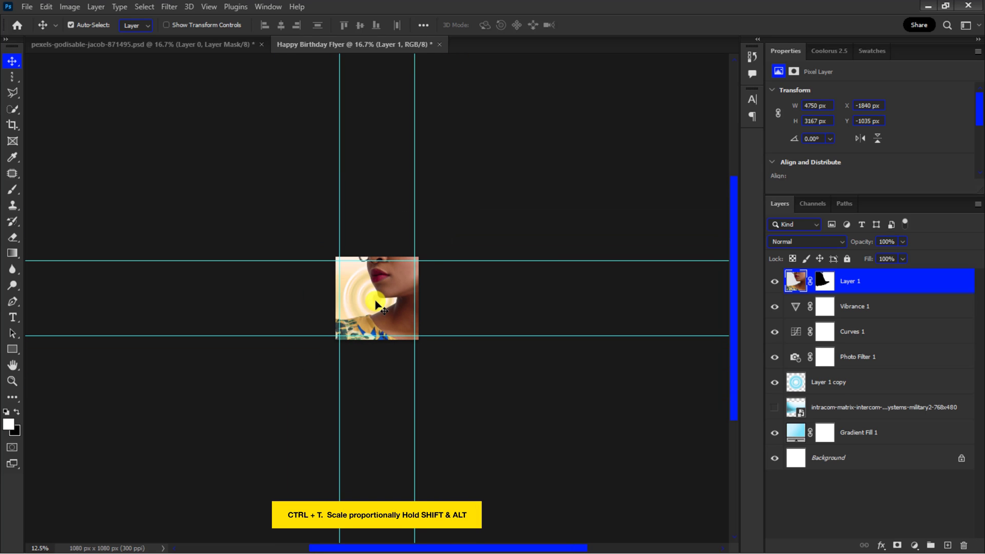
key("ctrl+t")
left_click_drag(553, 185, 444, 284)
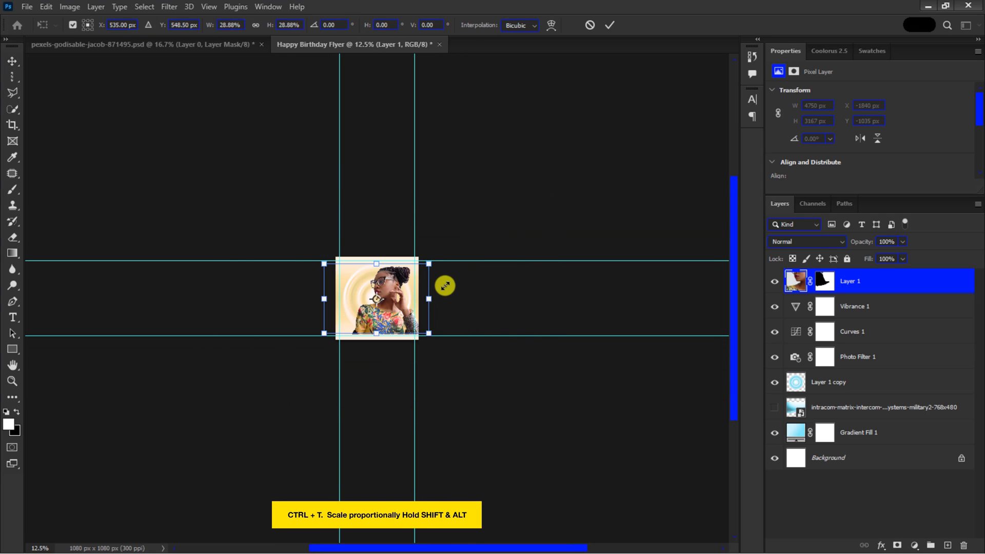
key("Return")
key("ctrl+plus")
key("ctrl+plus")
key("ctrl+plus")
key("ctrl+plus")
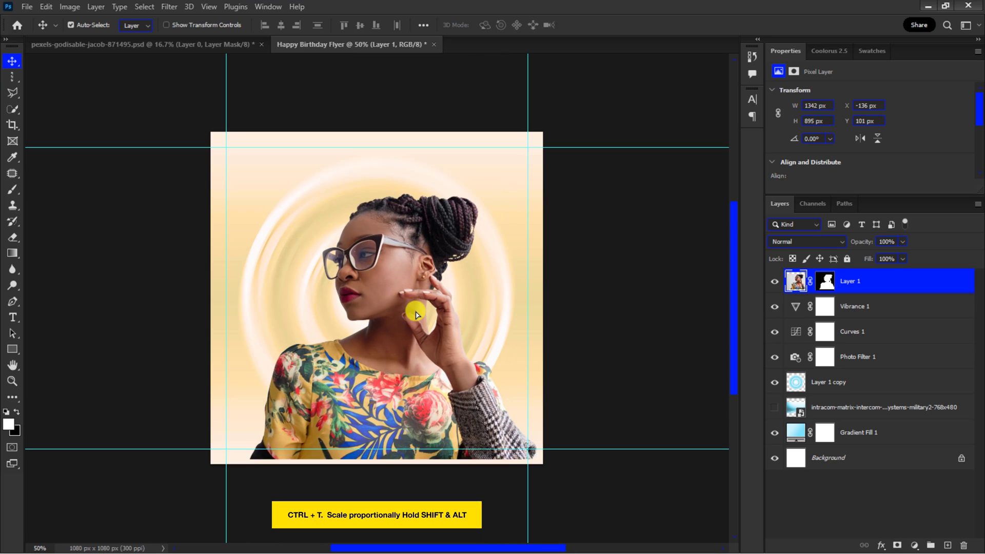
Step: Enlarge the portrait slightly and nudge it to the left
key("ctrl+t")
left_click_drag(545, 205, 563, 193)
key("Return")
key("shift+Left")
key("shift+Left")
key("shift+Left")
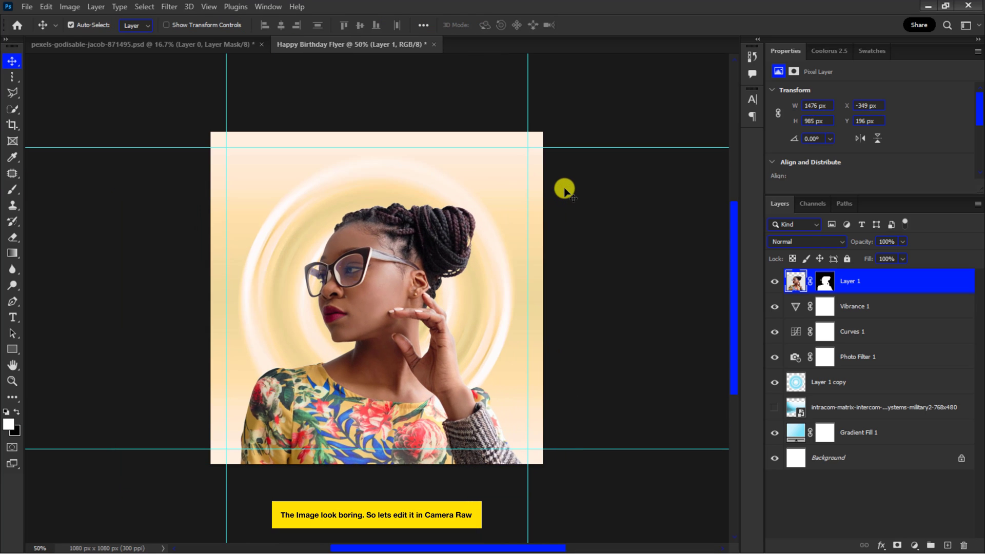
Step: Open the Camera Raw Filter on the portrait and set Temperature +18, Tint +20, Contrast +5 and Vibrance +23
left_click(167, 7)
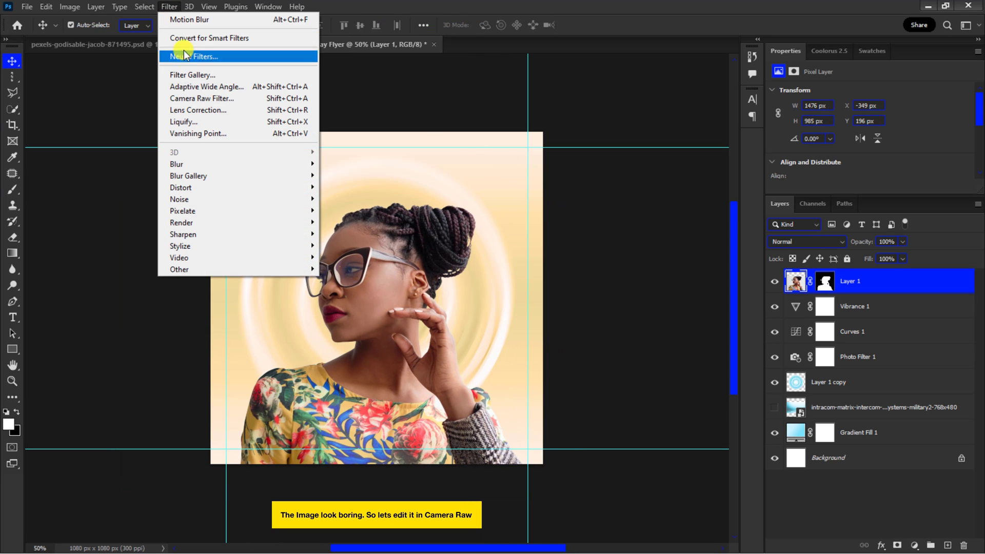
left_click(199, 95)
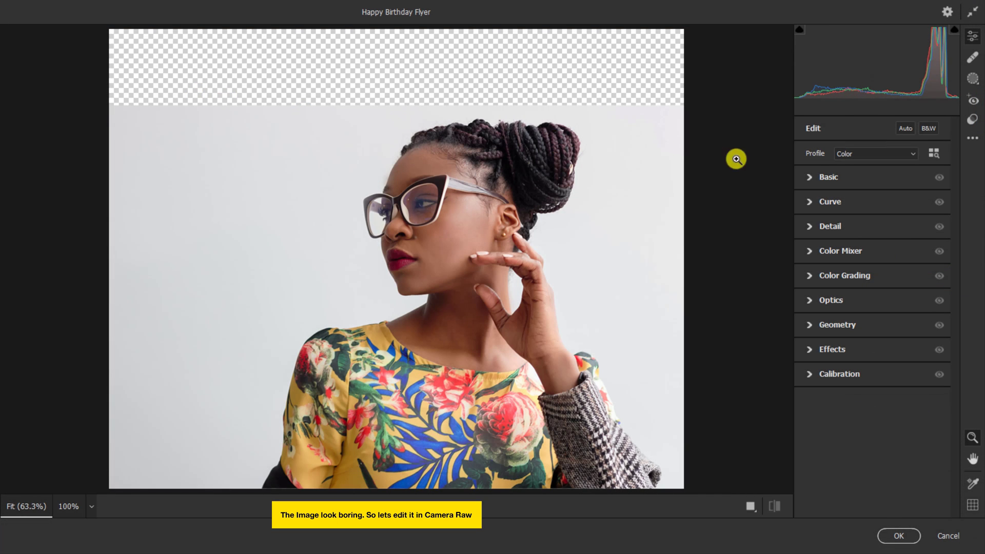
left_click(811, 177)
left_click_drag(873, 225, 886, 244)
left_click_drag(875, 295, 878, 293)
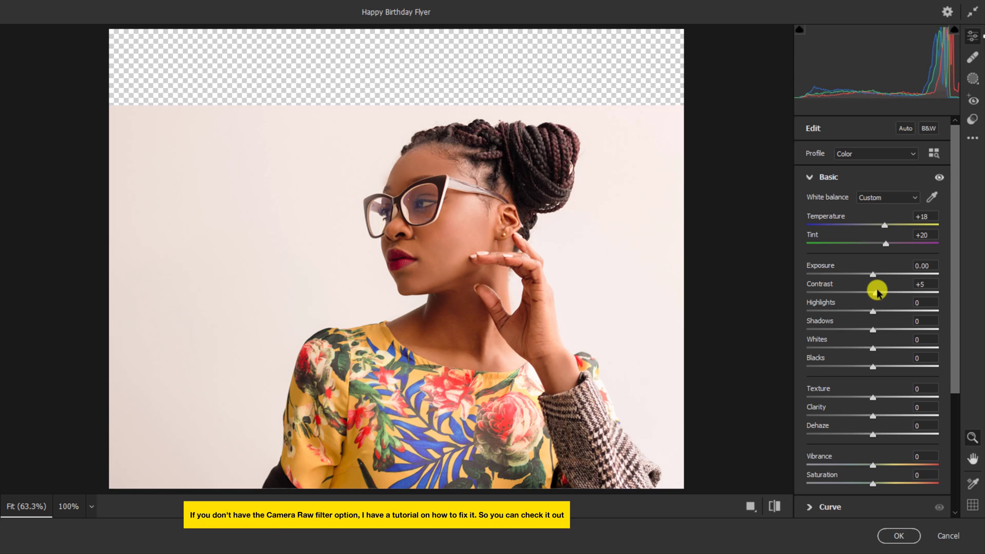
scroll(878, 290, "down", 3)
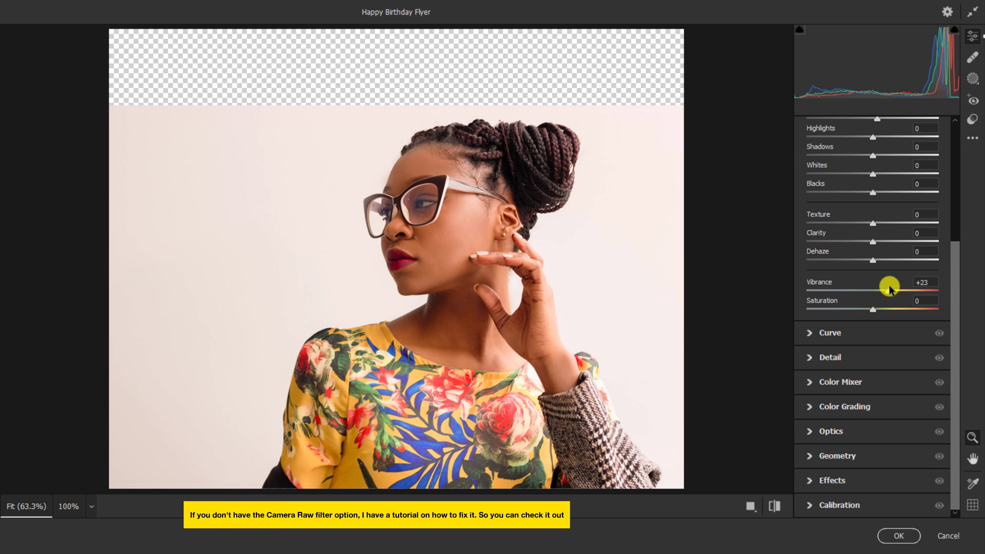
Step: In Color Mixer Hue, set Reds -36, Oranges -19, Yellows +43, Greens +26, Purples -48, and apply the filter
left_click(821, 381)
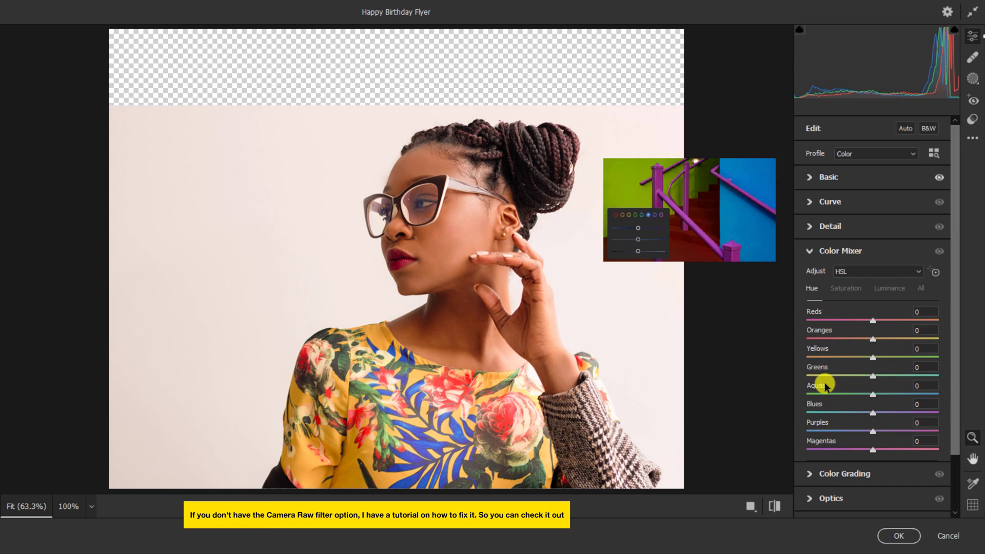
left_click_drag(870, 323, 860, 341)
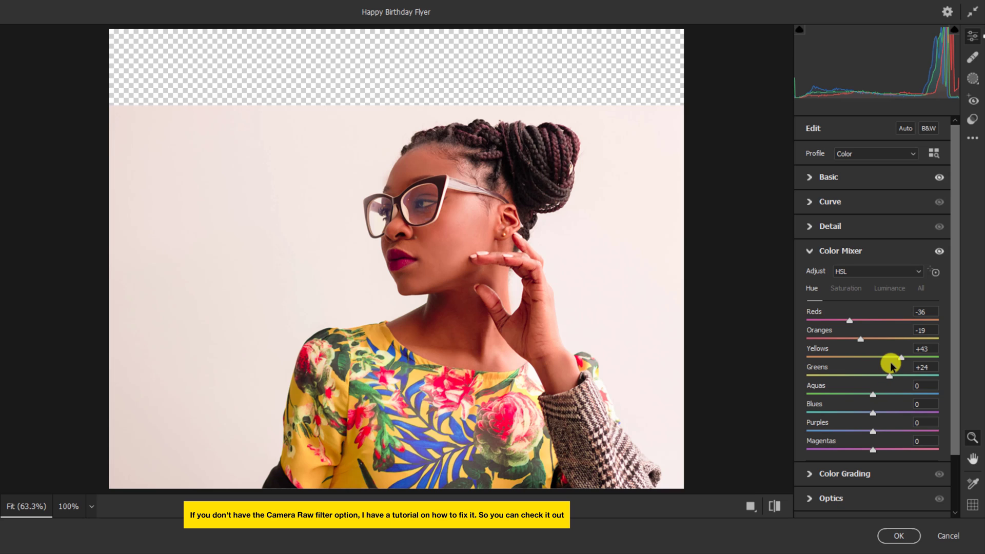
left_click_drag(873, 431, 860, 433)
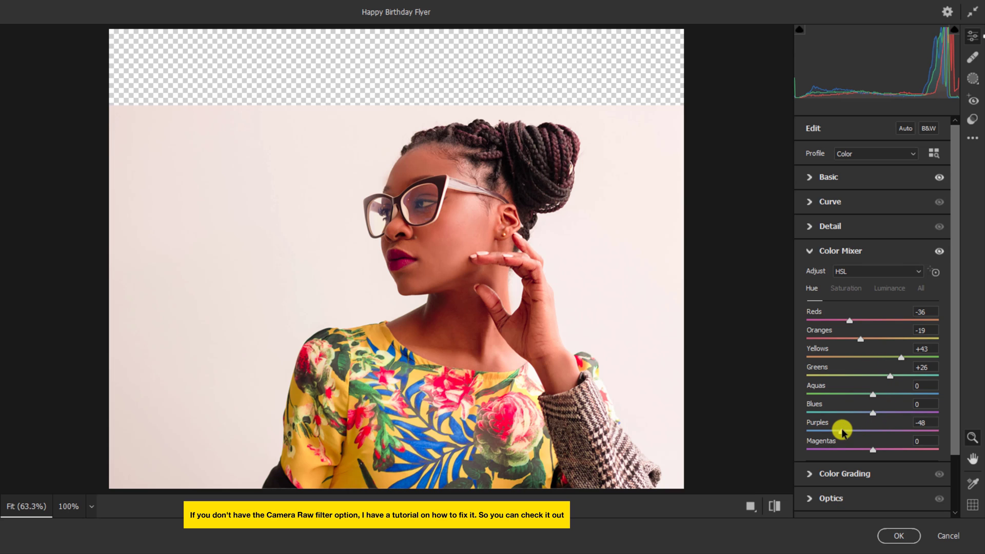
left_click(892, 535)
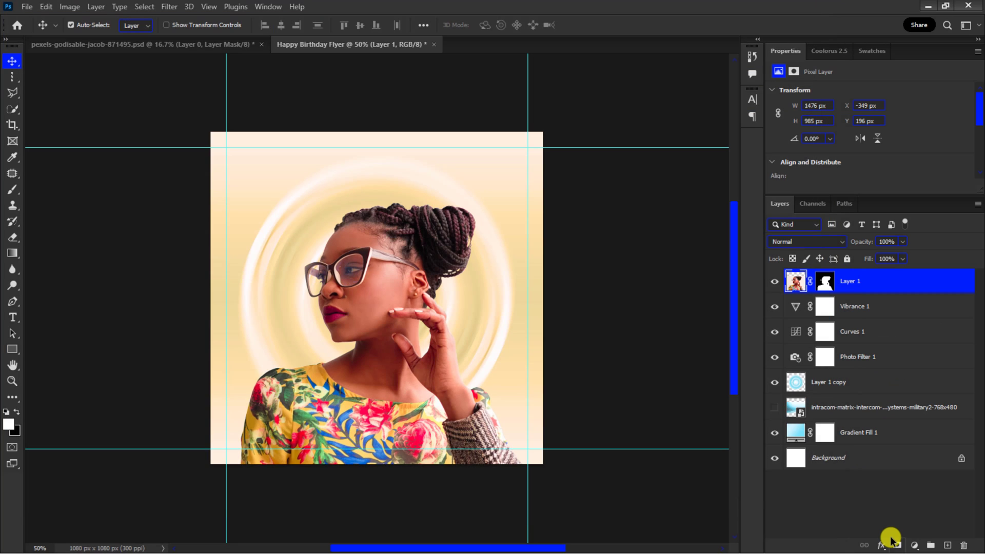
Step: Add a black Drop Shadow layer style at 100% opacity to the portrait layer
left_click(879, 546)
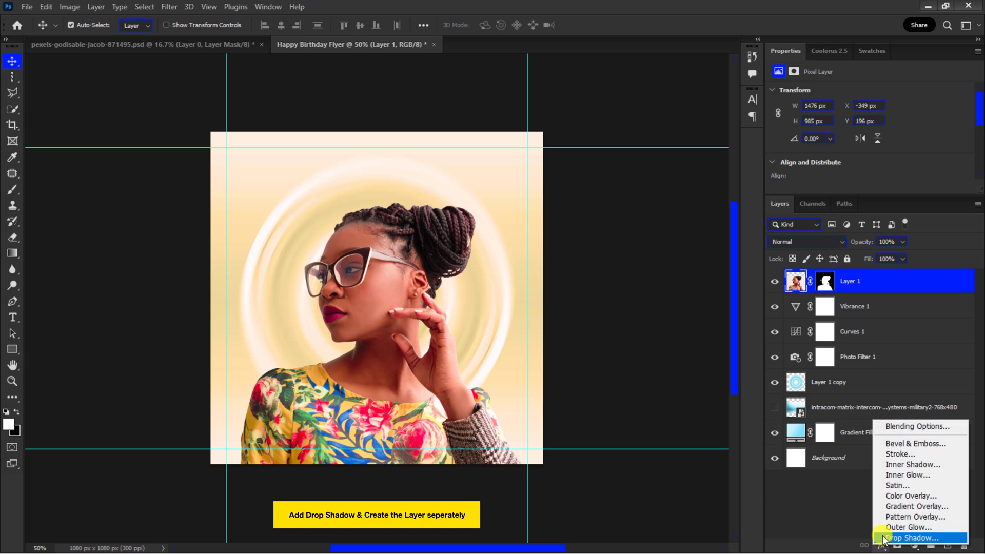
left_click(882, 539)
left_click_drag(756, 153, 721, 148)
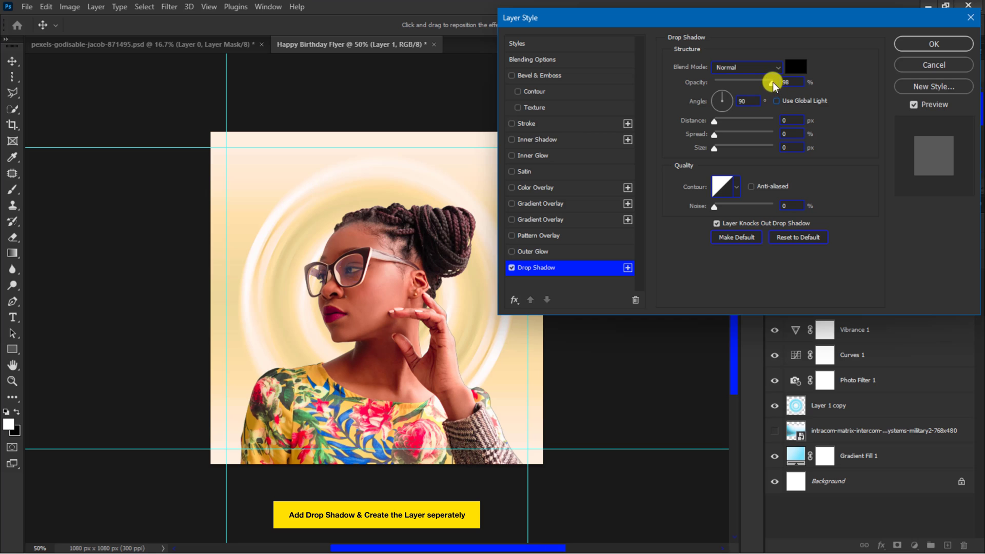
left_click(791, 66)
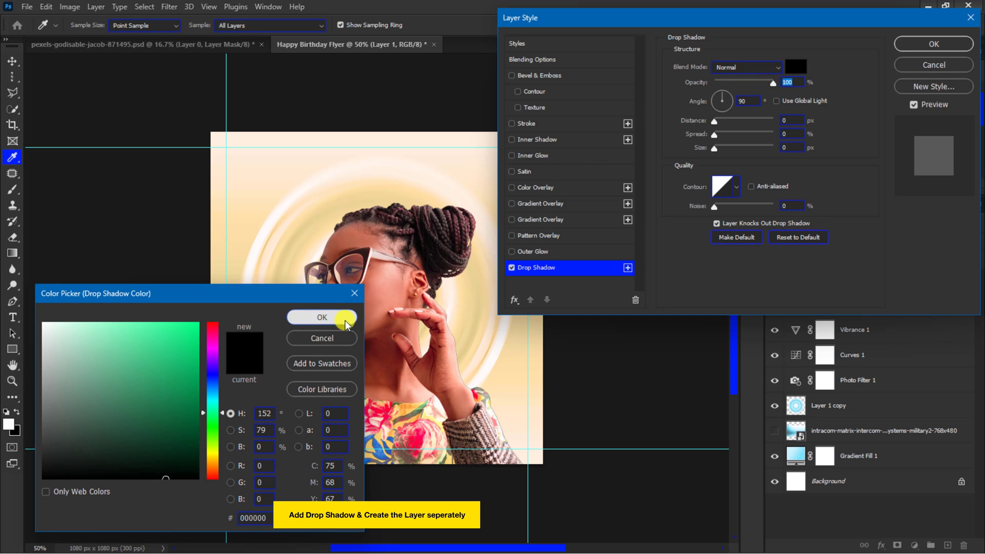
left_click(321, 316)
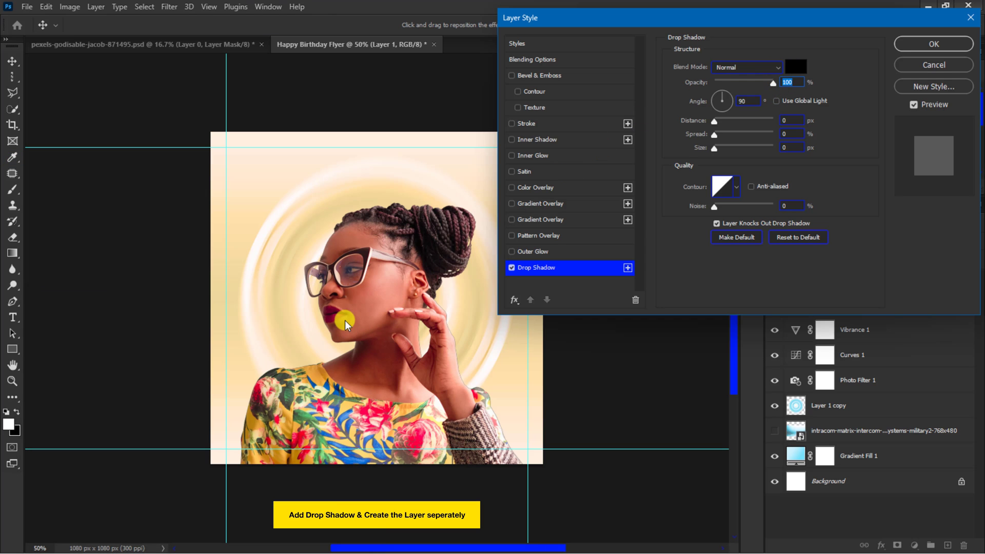
left_click(927, 43)
Step: Separate the drop shadow into its own layer and move it below the Photo Filter layer
right_click(962, 285)
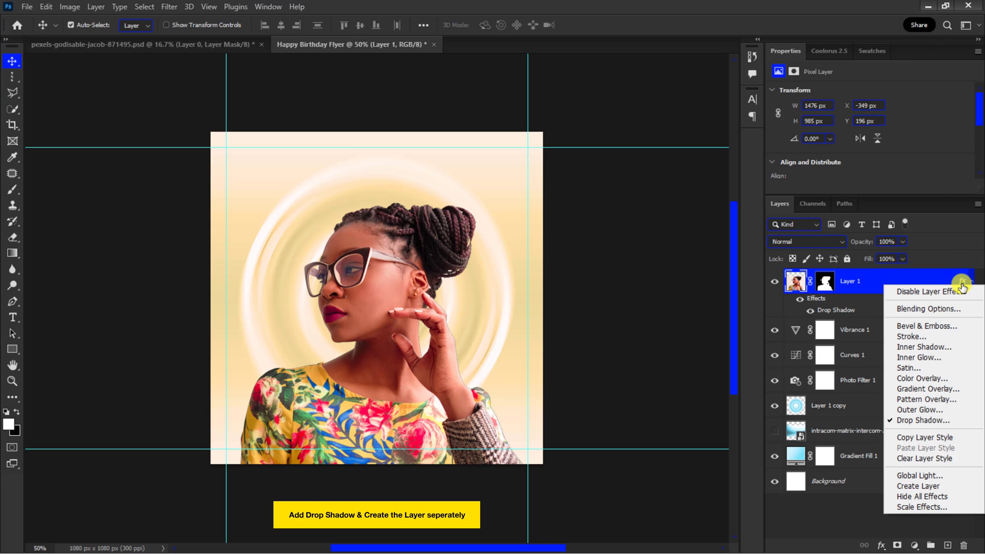
left_click(912, 486)
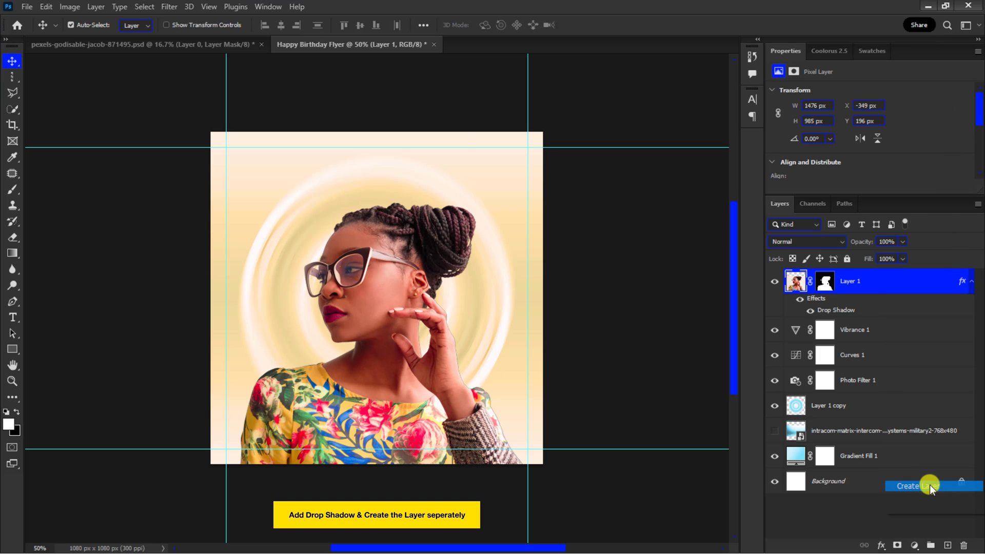
left_click(439, 213)
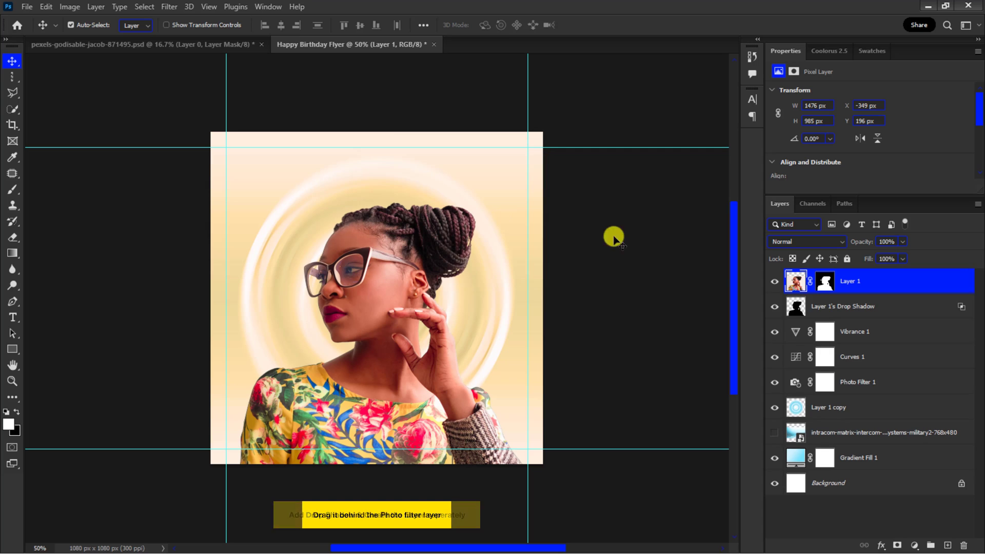
left_click(825, 307)
left_click_drag(826, 308, 845, 392)
Step: Nudge the drop shadow layer to the left and down with Free Transform
key("ctrl+t")
key("shift+Left")
key("shift+Left")
key("Left")
key("Left")
key("Left")
key("Left")
key("Left")
key("Down")
key("Down")
key("Down")
key("Down")
key("Down")
key("Down")
key("Down")
key("Down")
key("Down")
key("Down")
key("Down")
key("Down")
key("Down")
key("Down")
key("Down")
key("Down")
key("Down")
key("Down")
key("Return")
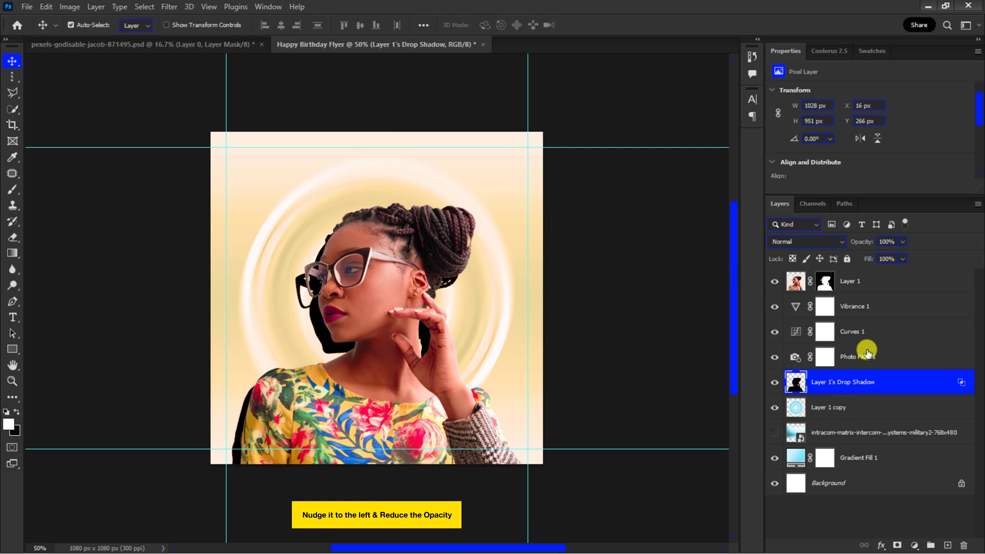
Step: Set the drop shadow layer's opacity to 29%
type("29")
key("Return")
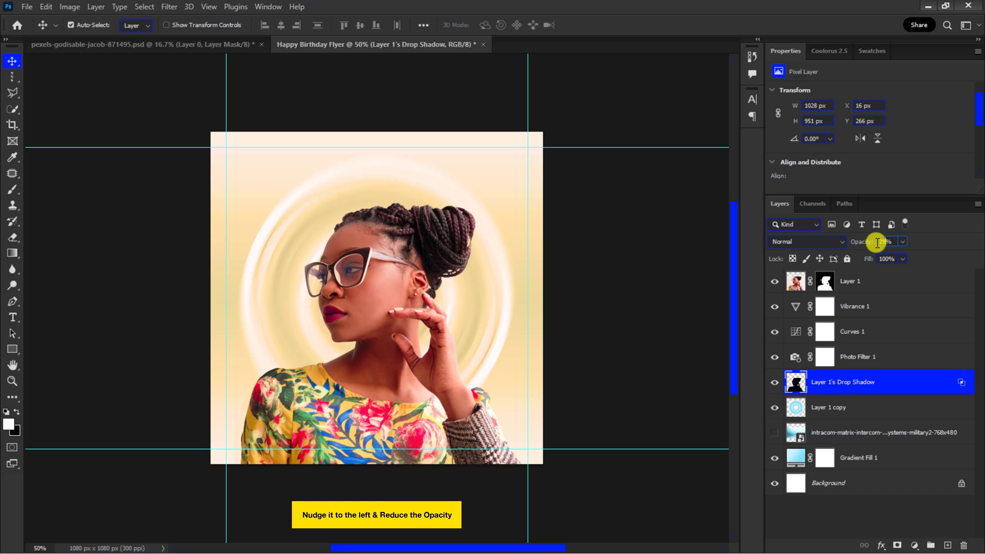
Step: Apply a small-radius Gaussian Blur to the drop shadow layer
key("ctrl+plus")
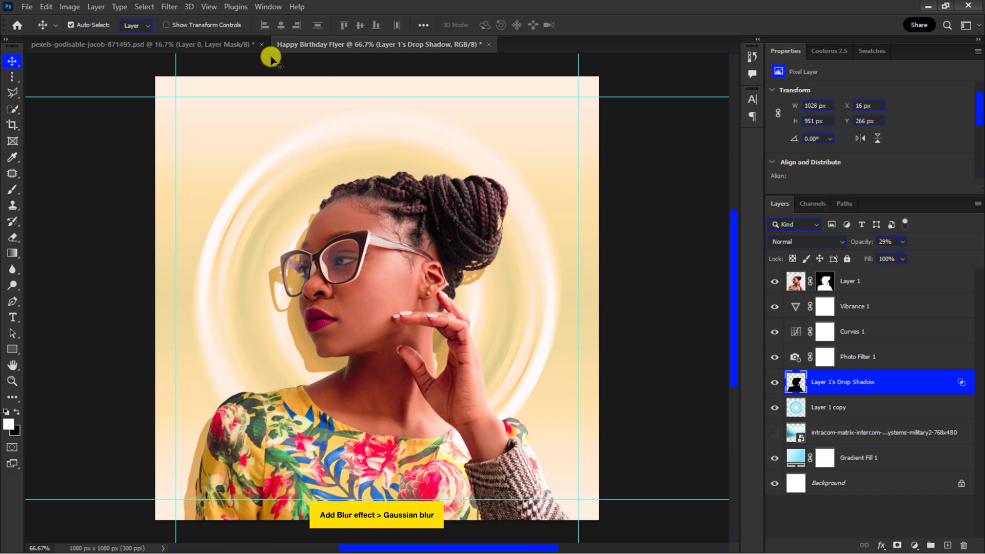
left_click(170, 6)
mouse_move(267, 164)
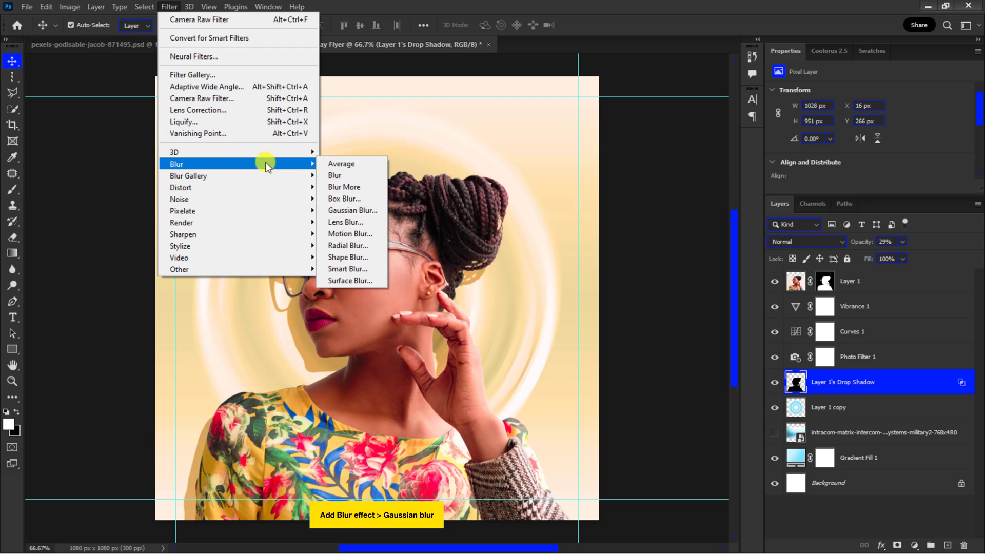
left_click(335, 209)
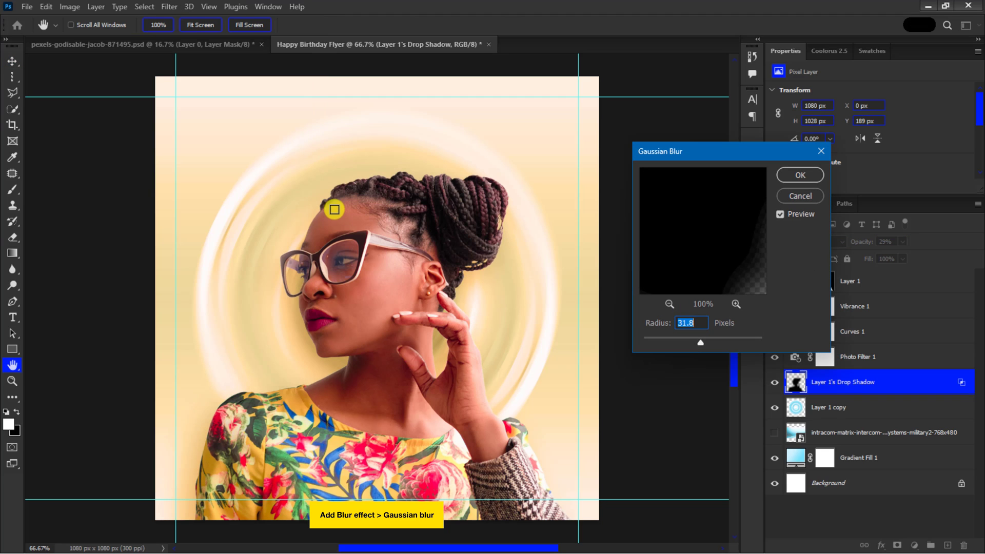
left_click_drag(687, 344, 671, 344)
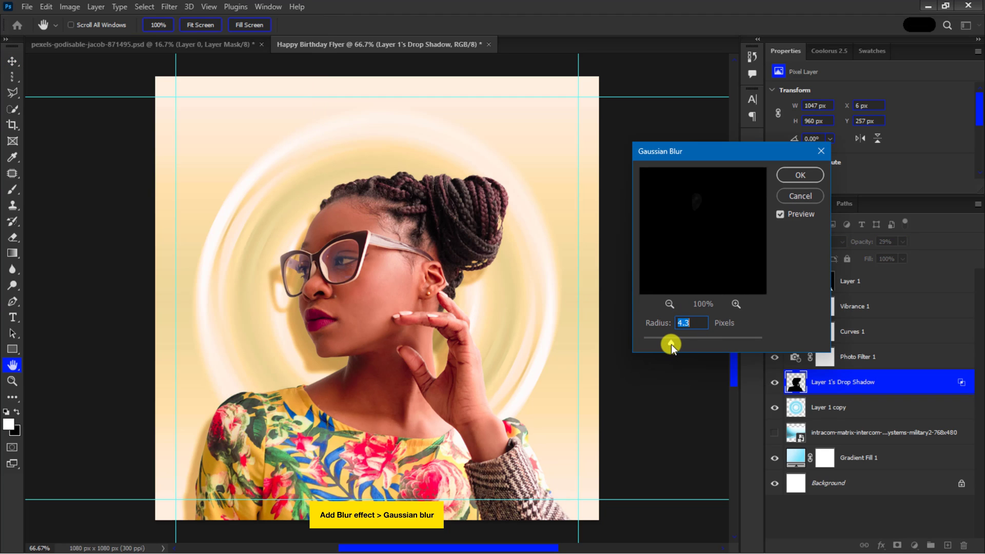
left_click(798, 176)
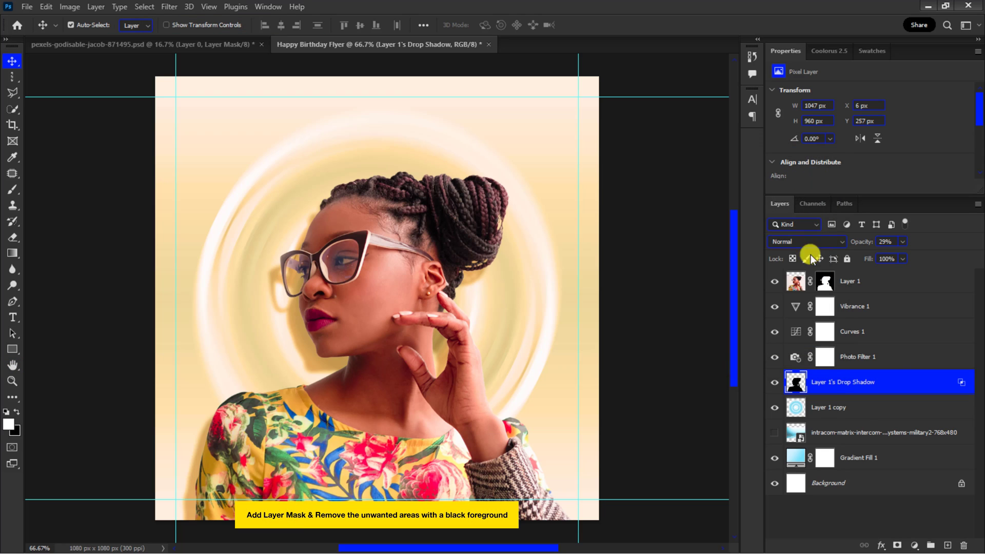
Step: Add a layer mask to the drop shadow layer and paint out the unwanted shadow along the bottom in black
left_click(896, 545)
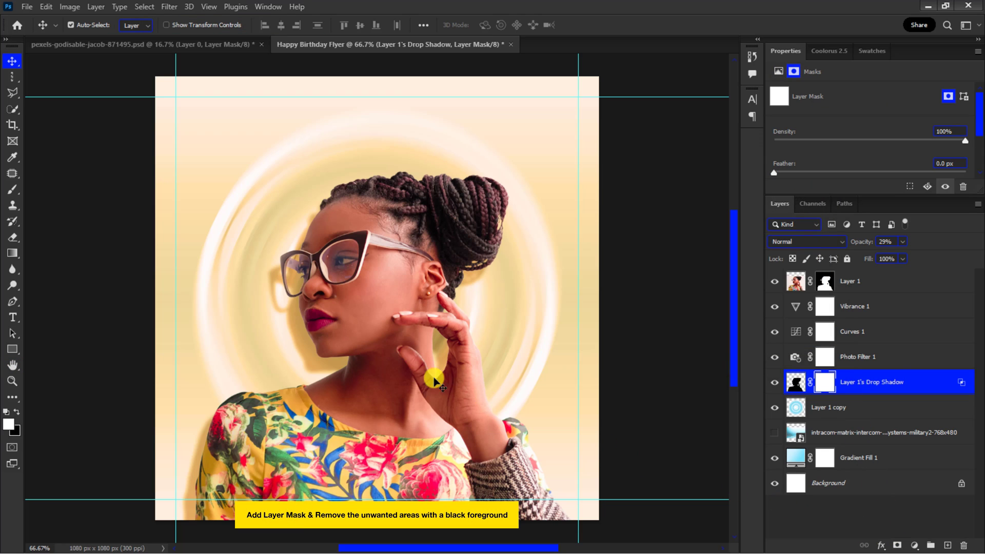
left_click(13, 189)
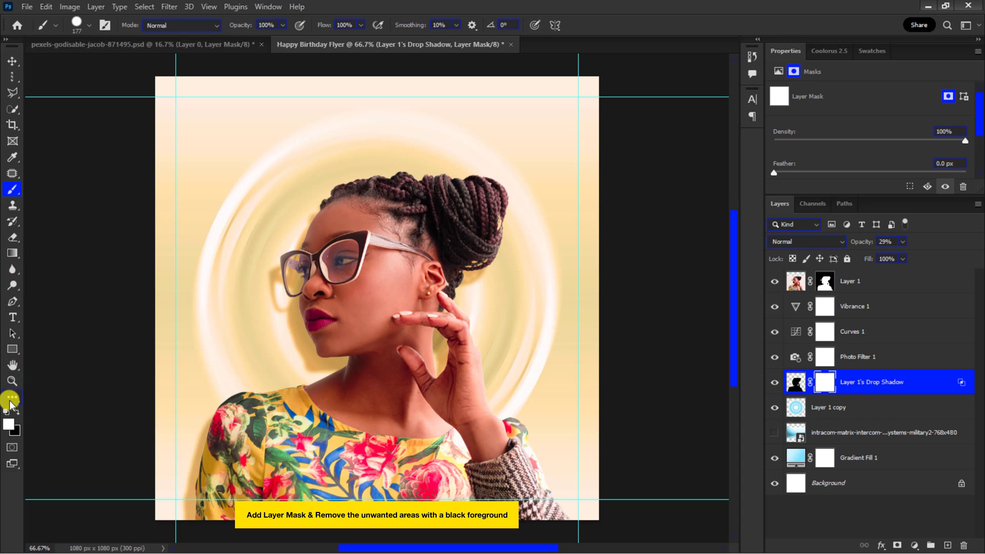
mouse_move(204, 464)
left_mouse_down()
mouse_move(190, 524)
mouse_move(231, 428)
mouse_move(310, 485)
mouse_move(446, 467)
mouse_move(461, 357)
mouse_move(421, 388)
mouse_move(420, 325)
mouse_move(459, 493)
left_mouse_up()
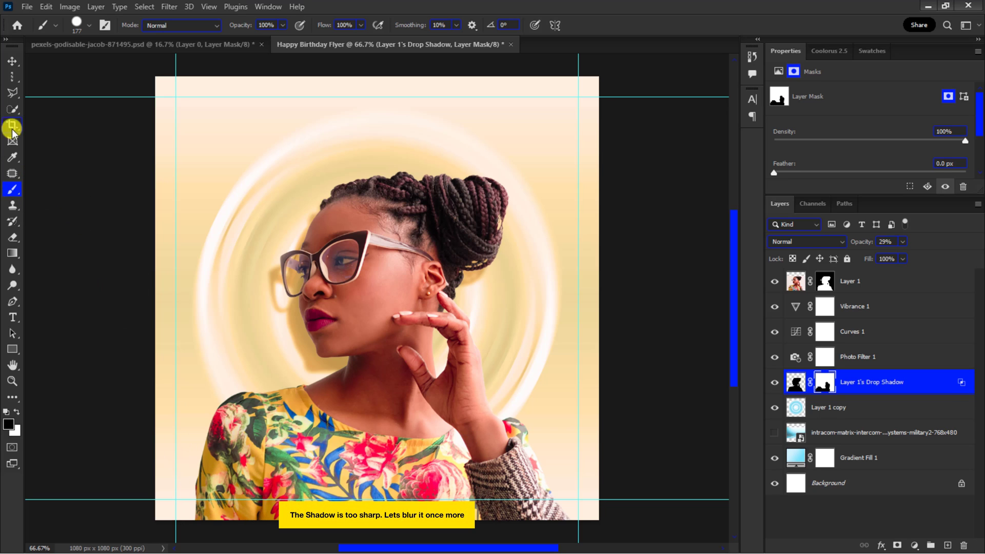
Step: Blur the drop shadow layer's pixels once more with Gaussian Blur
left_click(11, 60)
key("ctrl+minus")
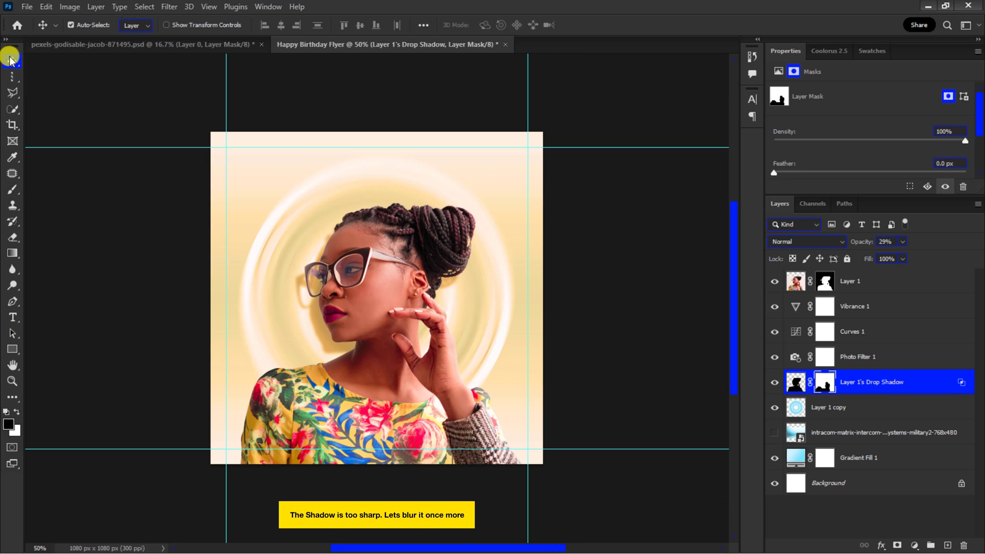
key("ctrl+2")
left_click(169, 6)
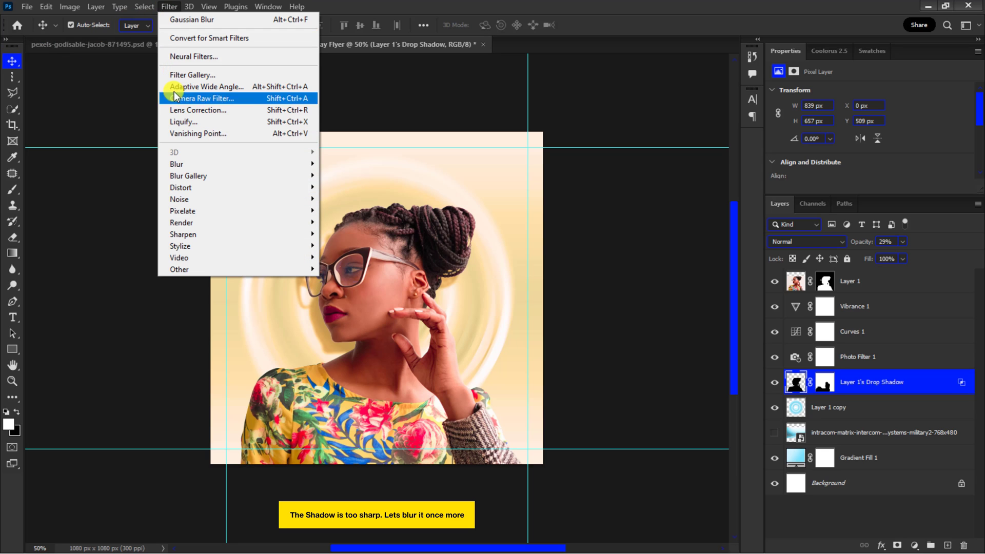
mouse_move(203, 163)
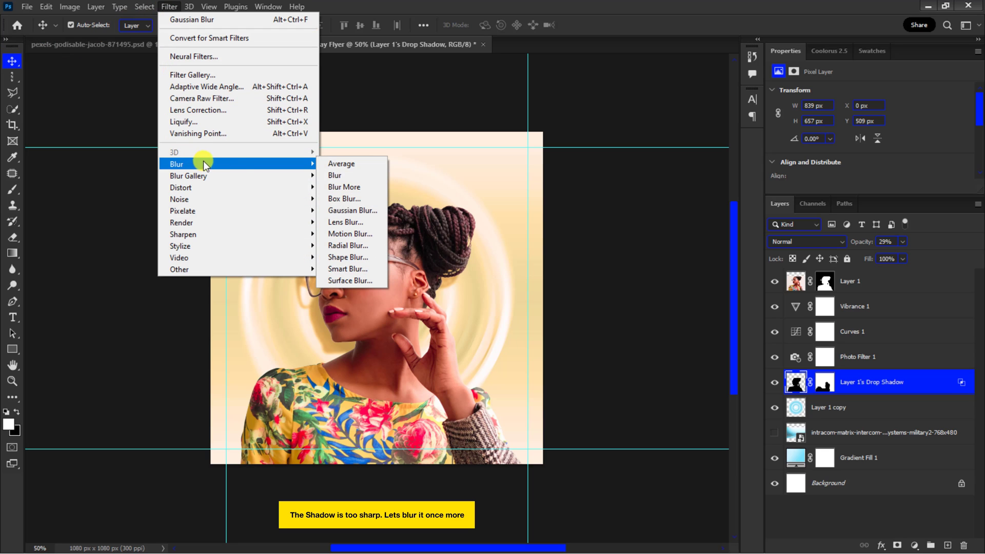
left_click(342, 211)
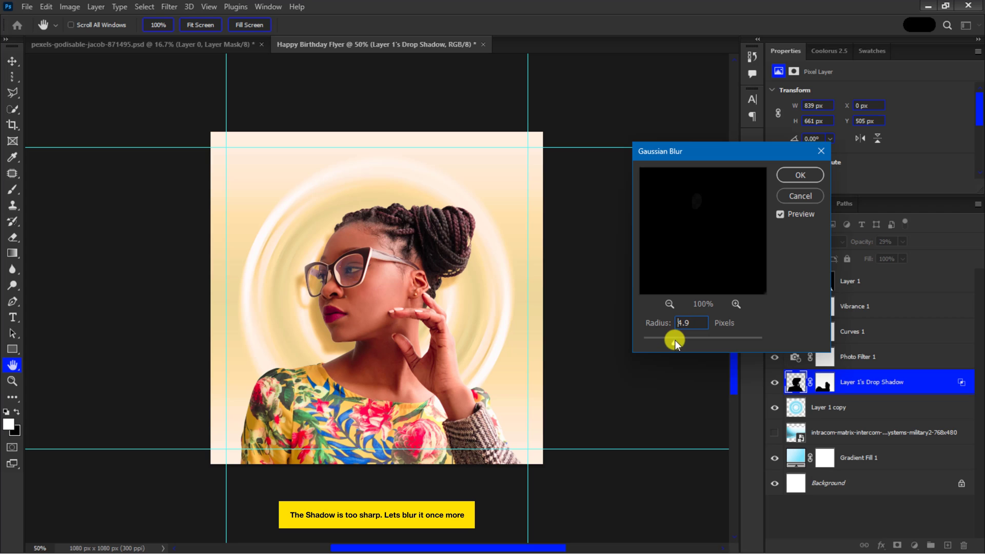
left_click(801, 175)
Step: Duplicate the portrait layer and move the copy below the Vibrance 1 layer
left_click(841, 282)
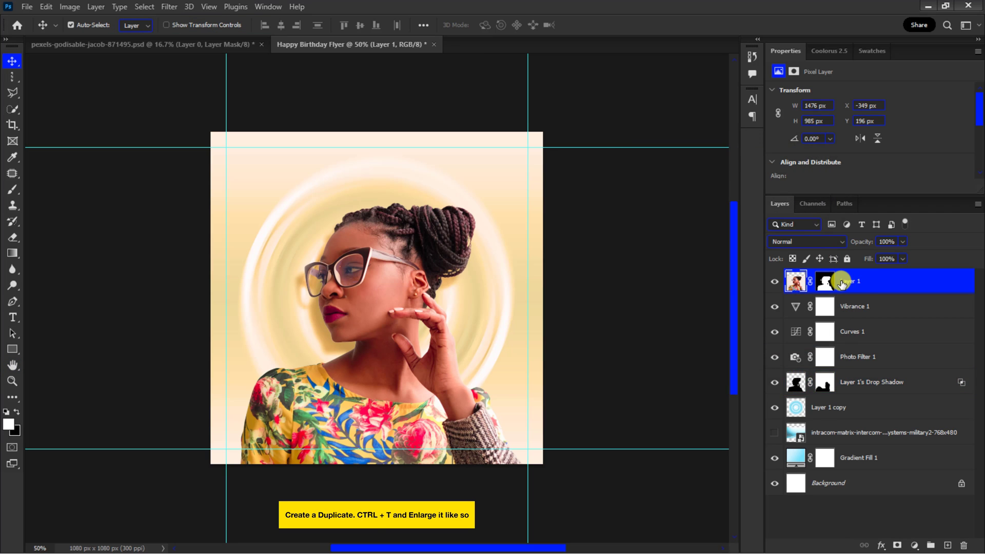
right_click(842, 280)
left_click(725, 83)
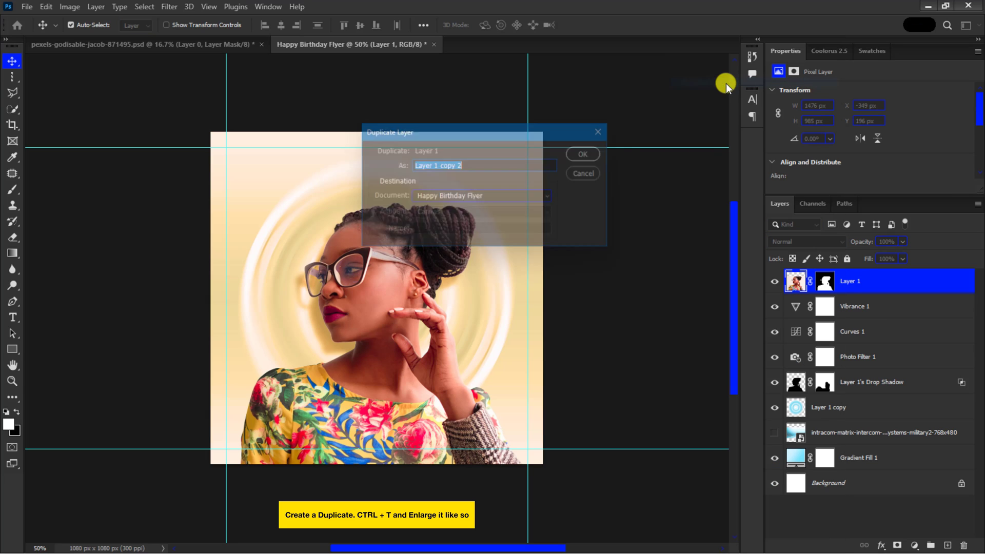
left_click(594, 153)
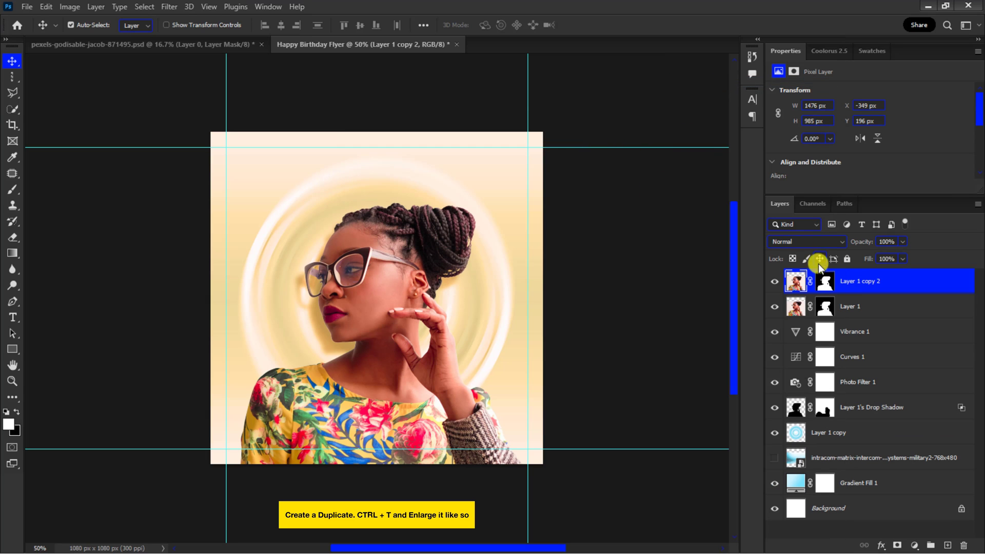
left_click_drag(846, 284, 839, 343)
Step: Enlarge the duplicate portrait with Free Transform to about 3201 × 2136 px, shifting it right
key("ctrl+minus")
key("ctrl+t")
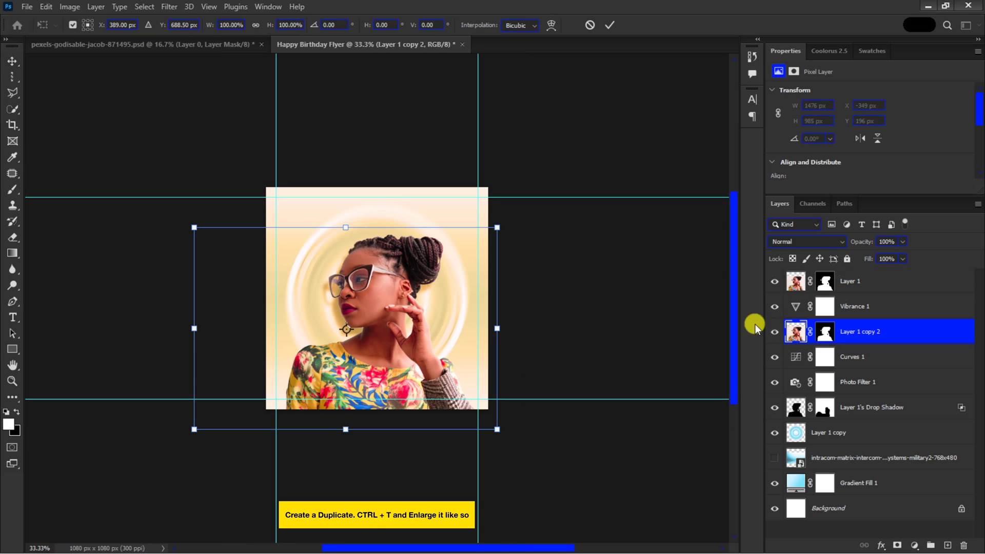
left_click_drag(501, 231, 687, 132)
left_click_drag(403, 216, 443, 225)
key("Return")
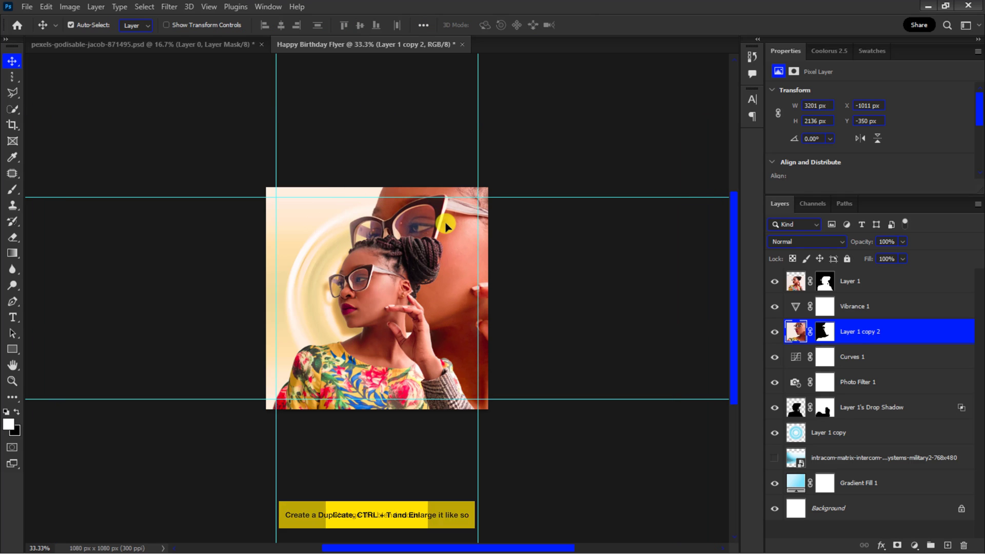
Step: Set the duplicate portrait's blend mode to Overlay
left_click(791, 239)
left_click(794, 388)
Step: Scale the duplicate portrait down slightly with Free Transform to about 3050 × 2035 px
key("ctrl+plus")
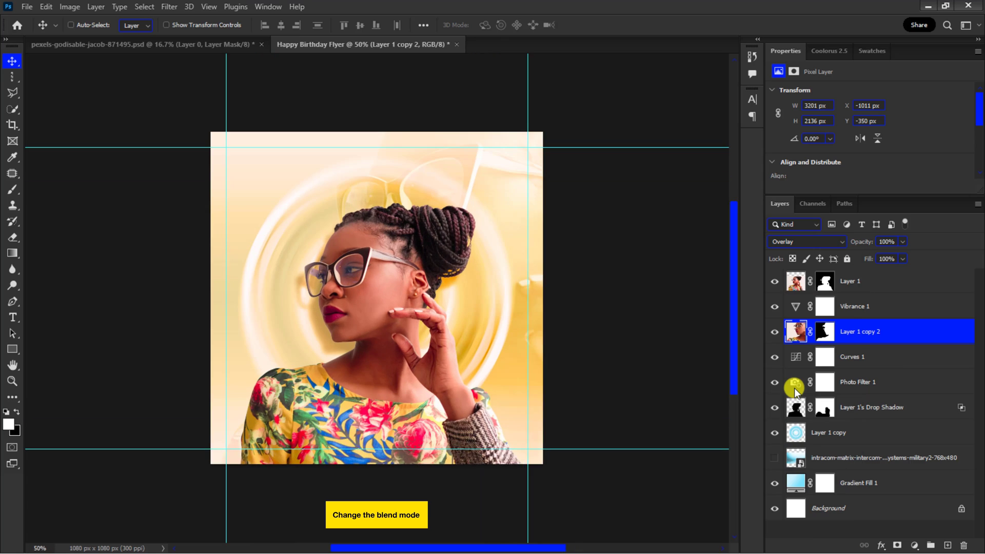
key("ctrl+plus")
key("ctrl+minus")
key("ctrl+t")
key("ctrl+minus")
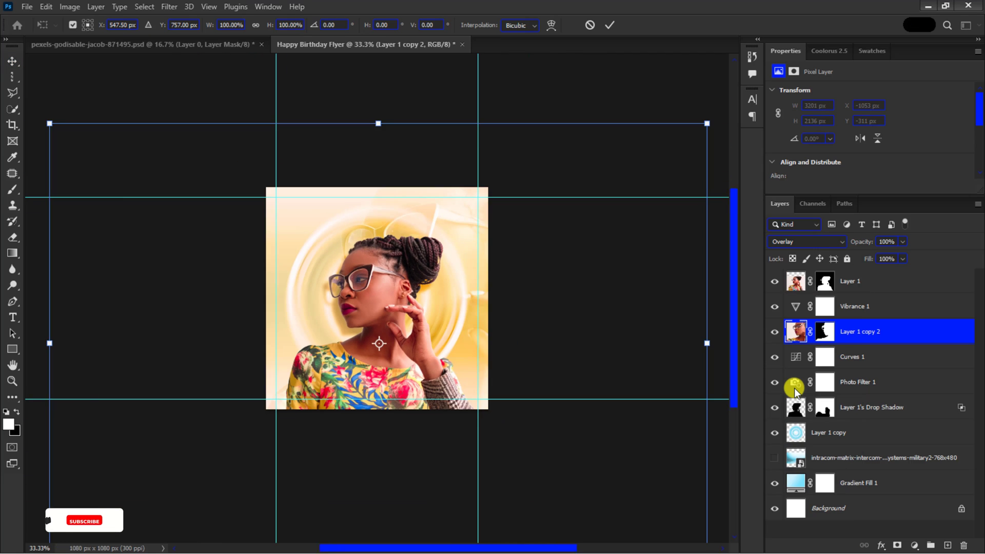
key("ctrl+minus")
left_click_drag(132, 495, 160, 479)
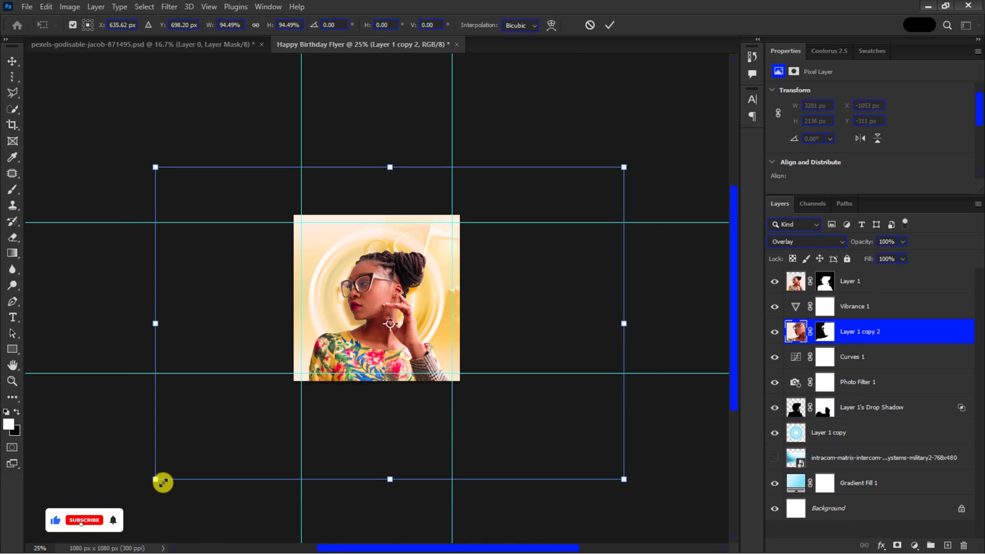
key("ctrl+plus")
key("ctrl+plus")
key("Return")
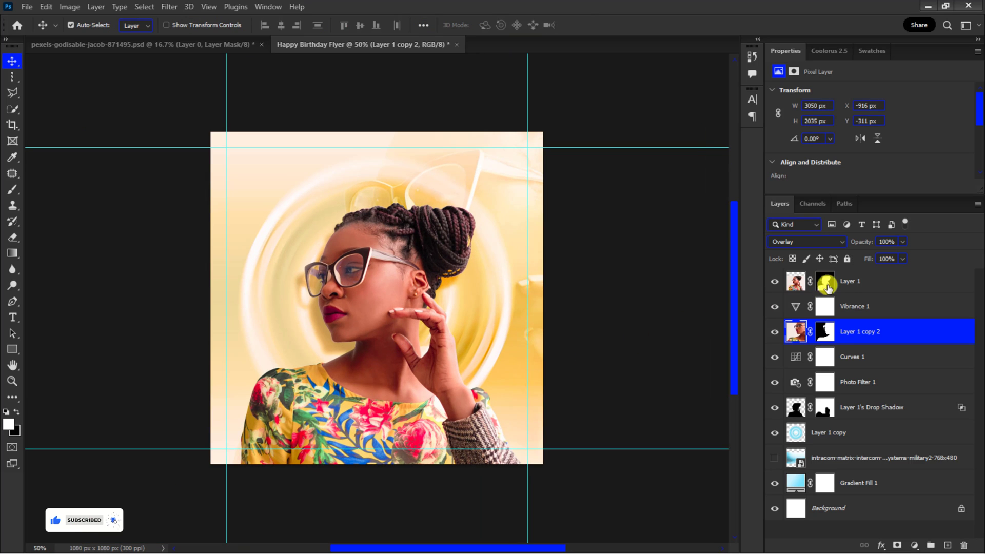
Step: Group all layers from Layer 1 to Gradient Fill 1 into a group named Background Design & Image
left_click(849, 280)
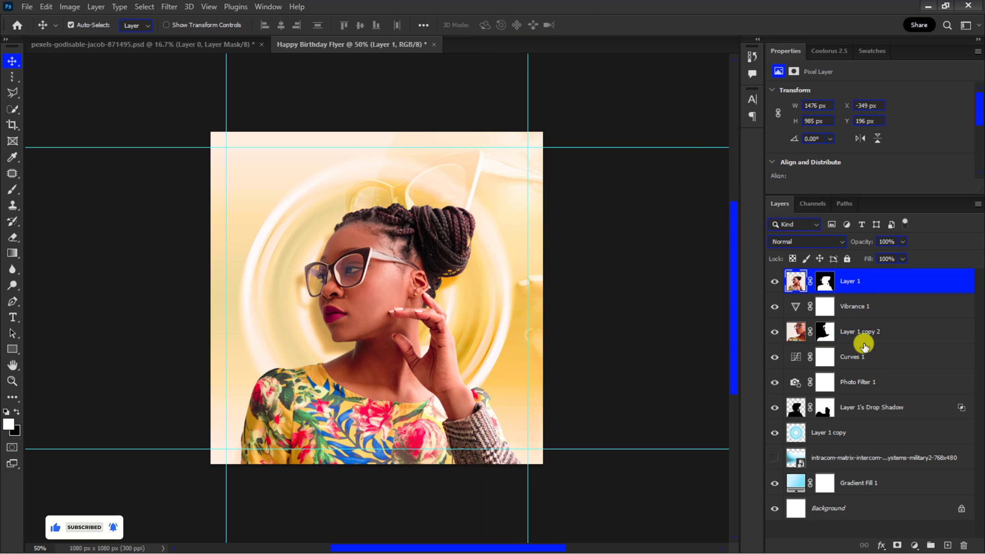
left_click(860, 487, "shift")
key("g")
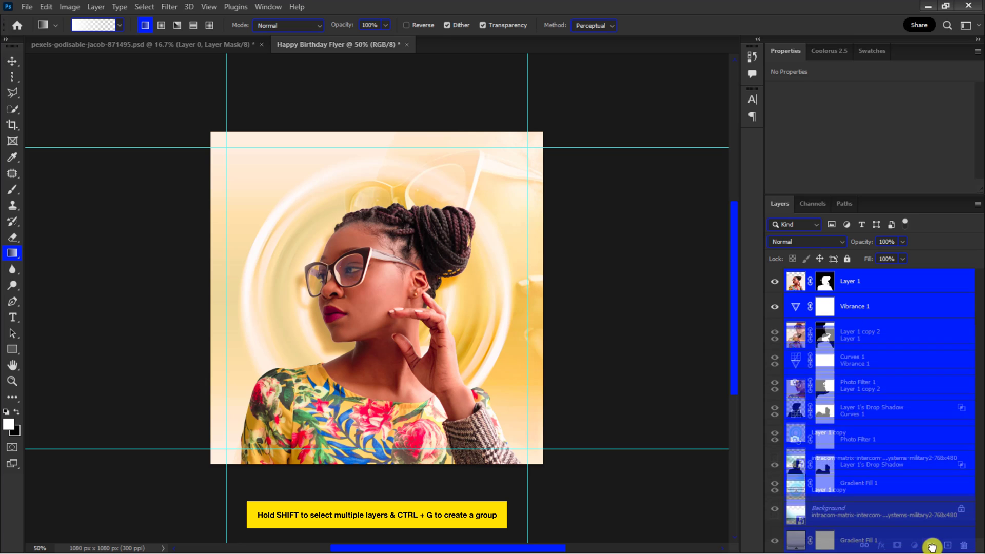
key("ctrl+g")
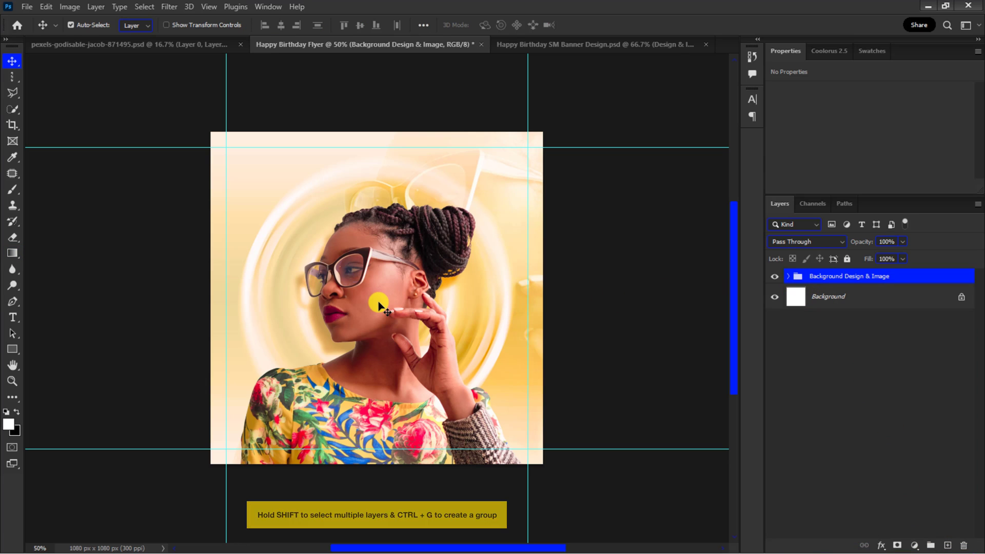
left_click(401, 311)
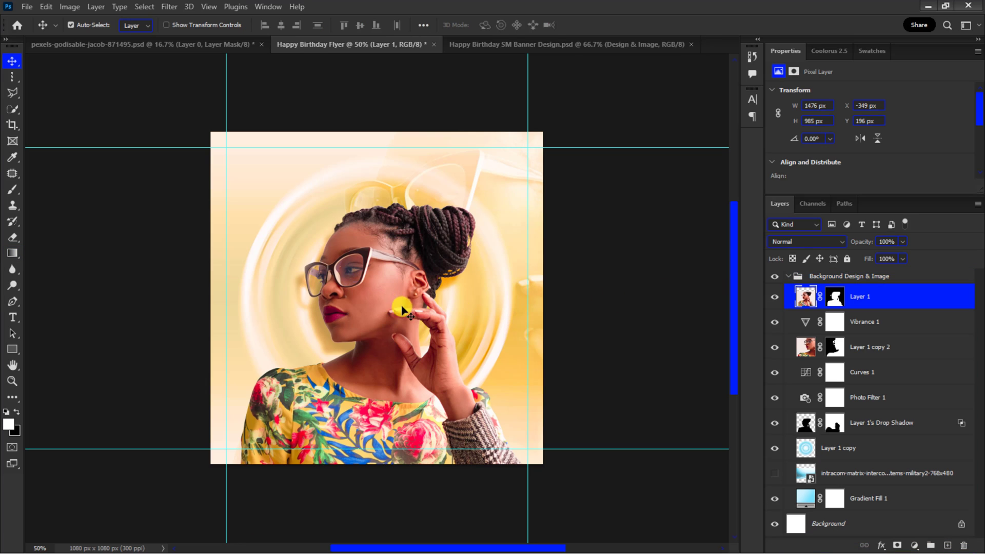
Step: Scale the portrait and its drop shadow layer together slightly larger with Free Transform
left_click(847, 419, "ctrl")
key("ctrl+t")
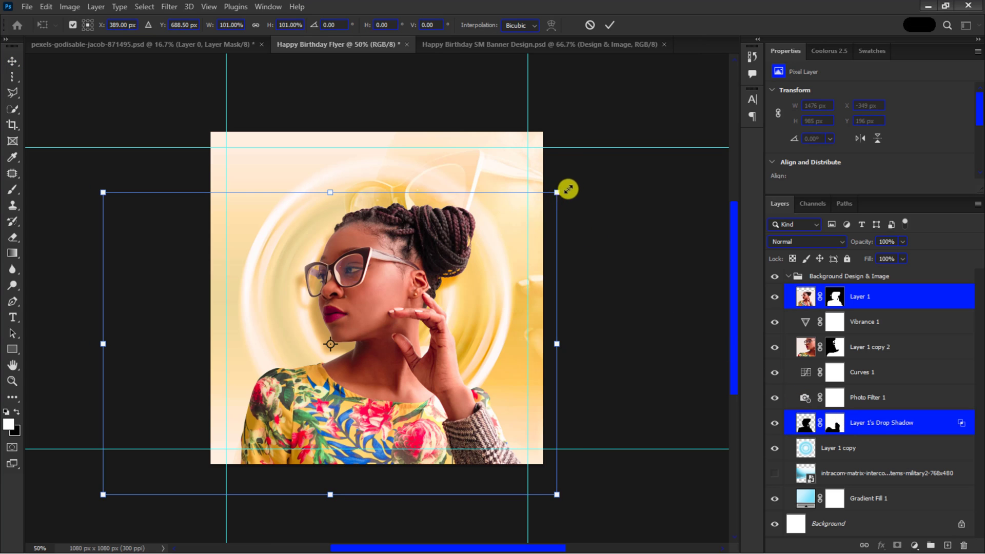
left_click_drag(567, 190, 577, 185)
key("Return")
Step: Place the kindpng_5694136 image as an embedded object above the duplicate portrait layer
left_click(871, 345)
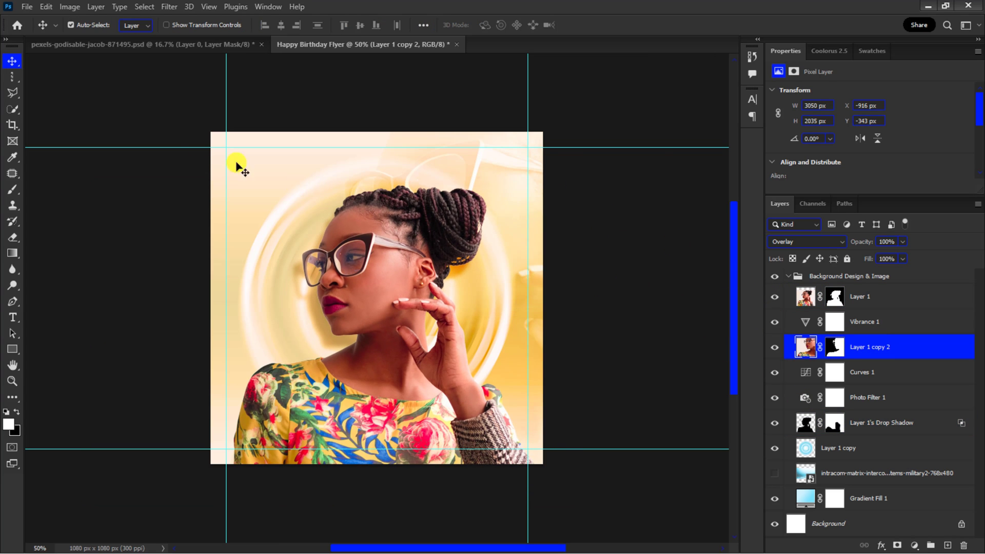
left_click(26, 8)
left_click(44, 256)
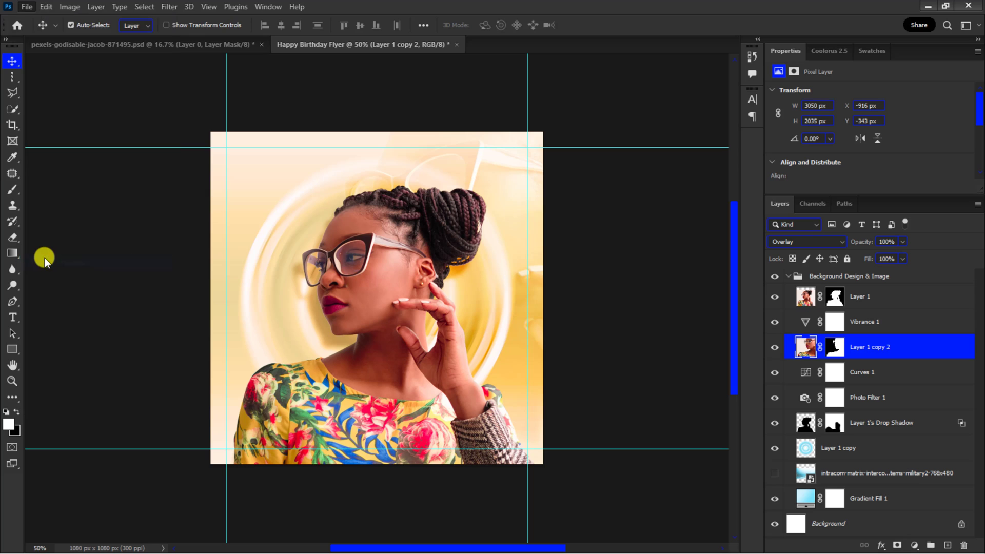
left_click(196, 114)
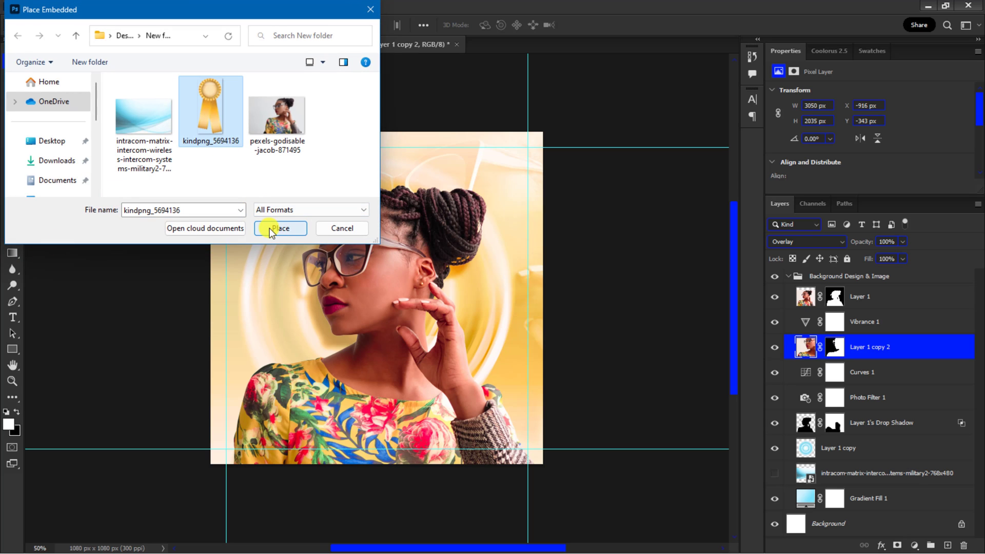
left_click(270, 227)
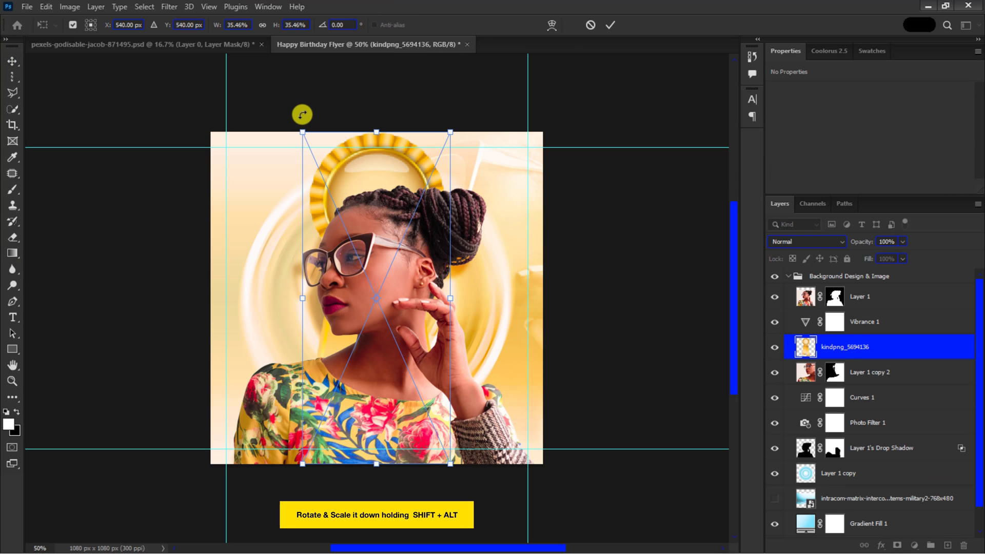
Step: Rotate the badge to -93° and scale it to about 15% beside the portrait's hand
left_click_drag(301, 113, 482, 308)
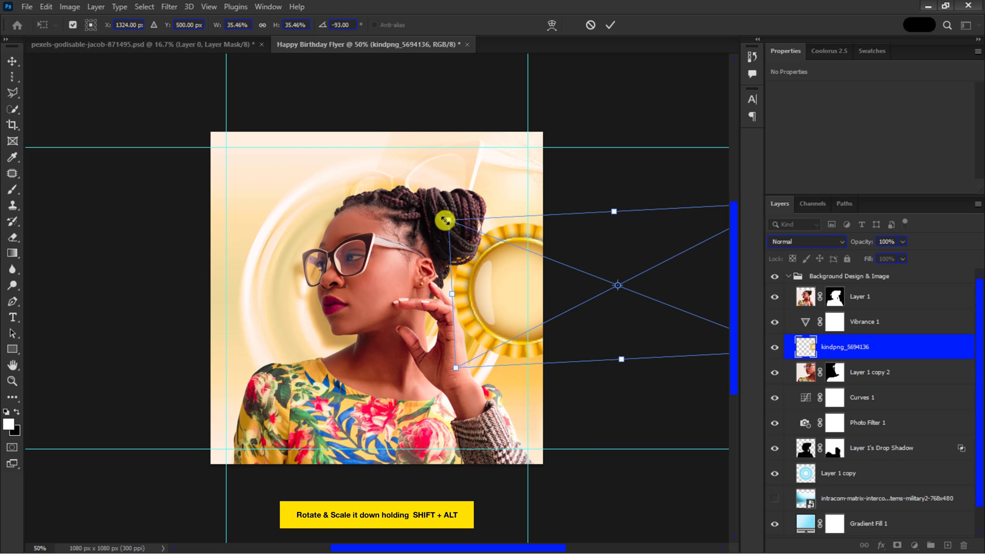
left_click_drag(445, 220, 488, 298)
left_click_drag(650, 240, 592, 279)
left_click_drag(496, 304, 496, 301)
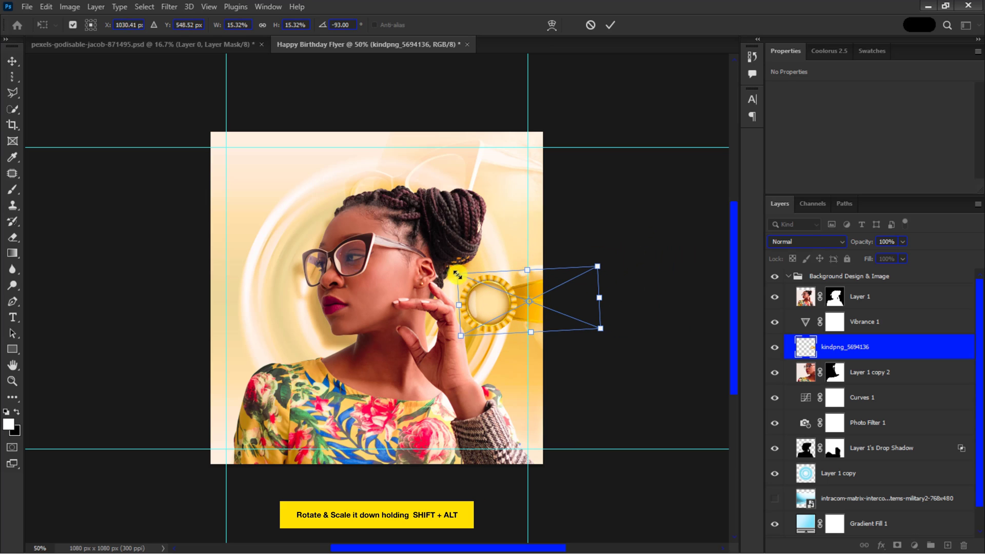
mouse_move(457, 274)
left_mouse_down()
mouse_move(446, 268)
mouse_move(467, 283)
left_mouse_up()
key("Return")
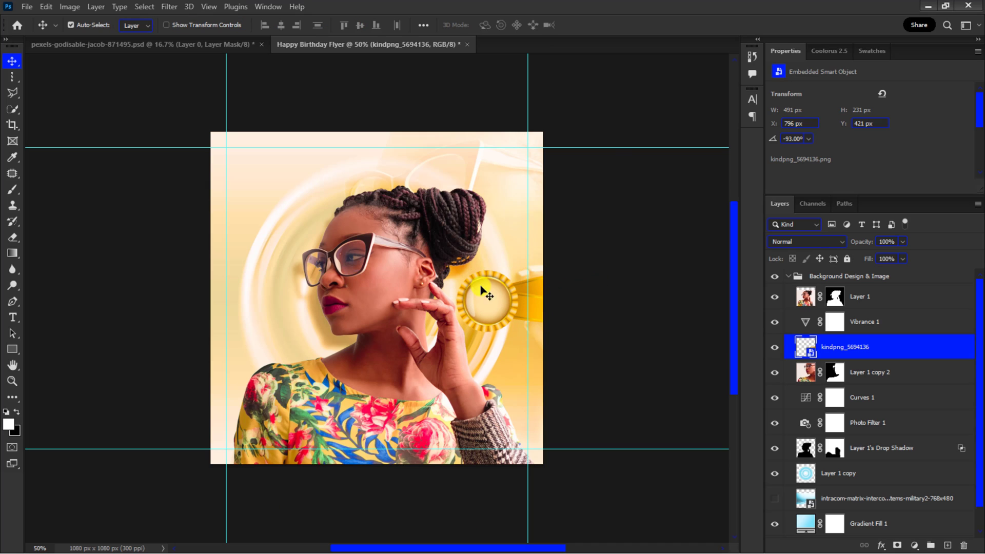
Step: Collapse the background group and create a new layer group named Text
left_click(789, 276)
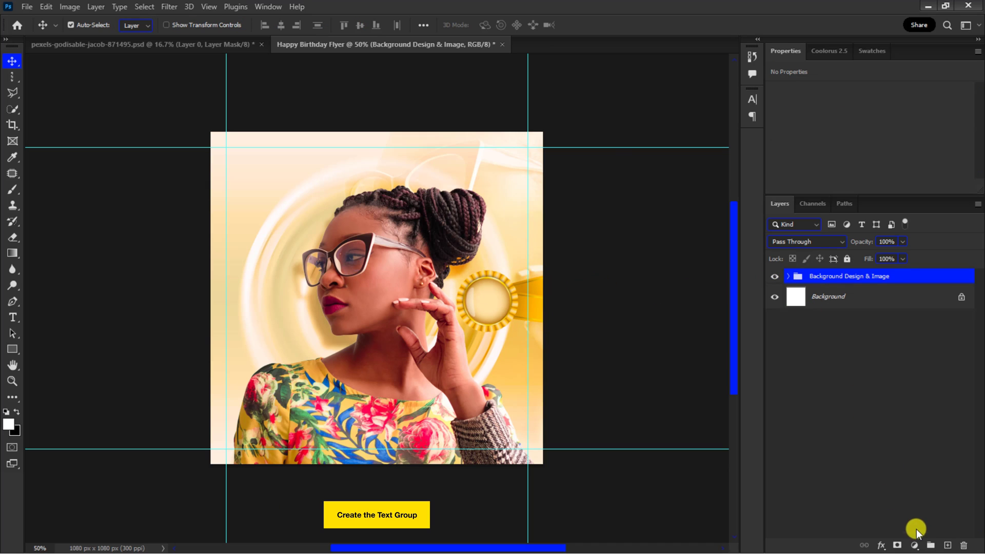
left_click(930, 546)
left_click(823, 275)
type("Text")
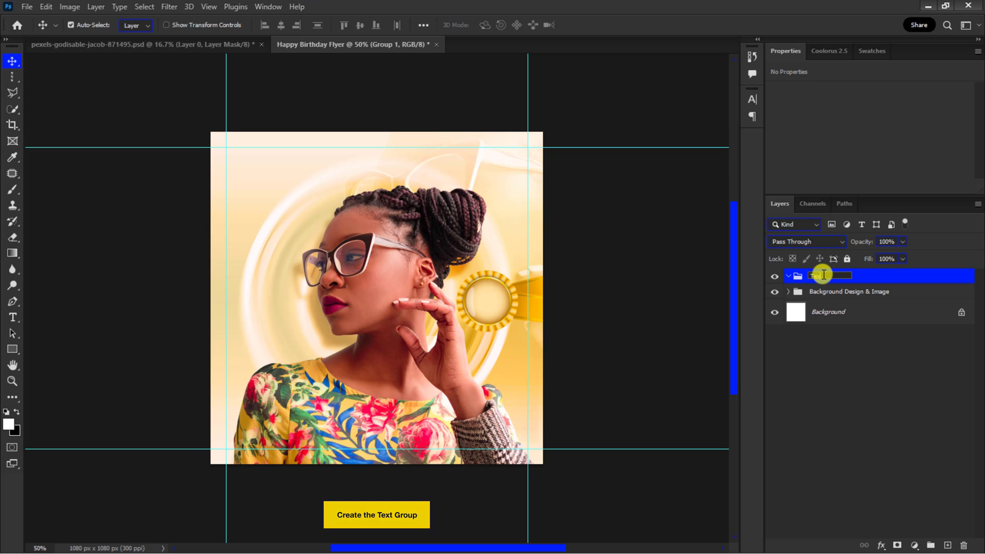
Step: Add a "Birthday" text layer in the bc41b7 purple near the top of the canvas inside the Text group
key("Return")
left_click(867, 49)
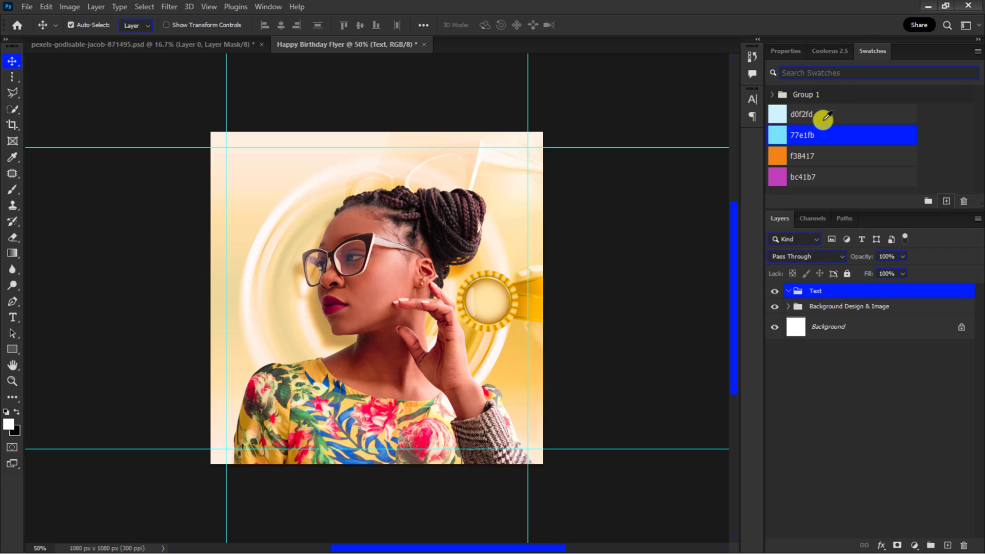
left_click(12, 317)
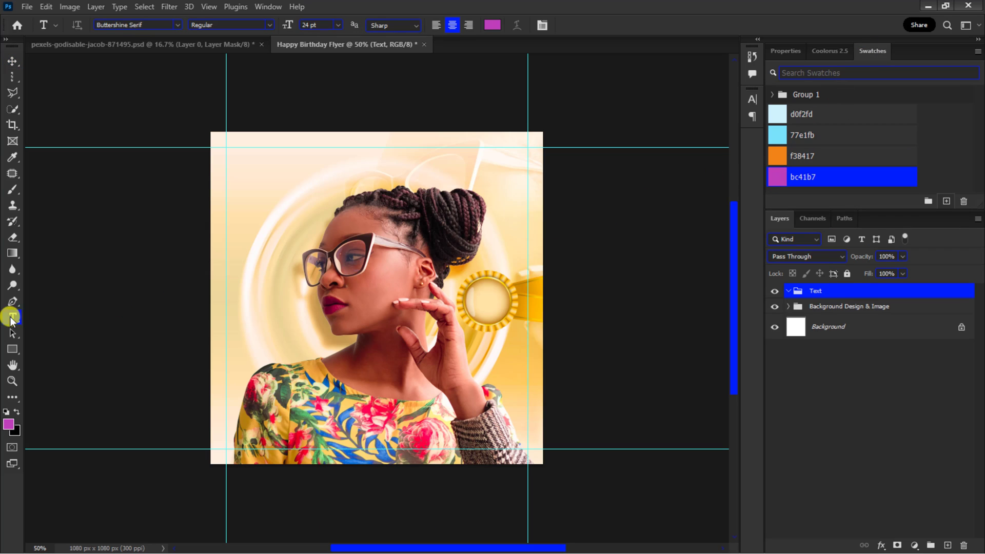
left_click(276, 177)
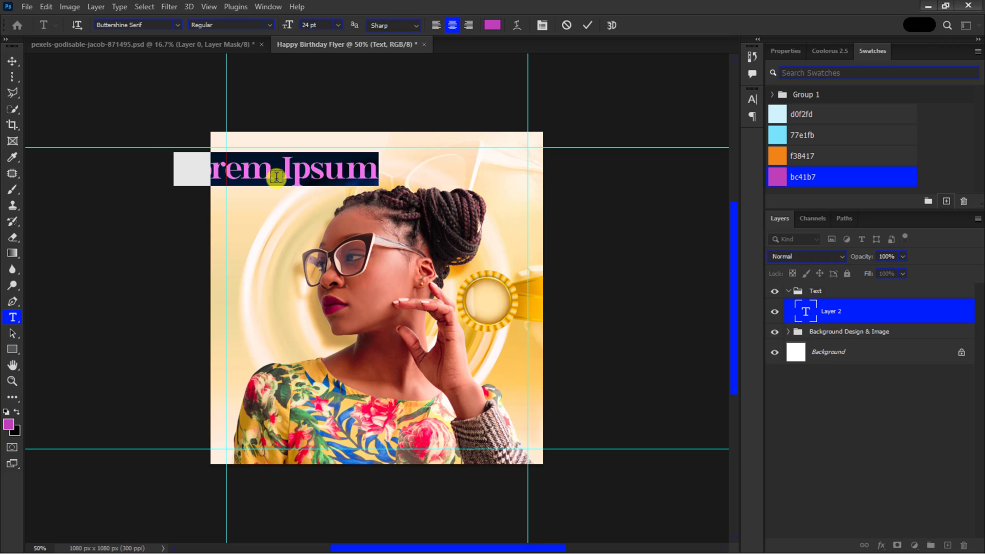
type("Birthday")
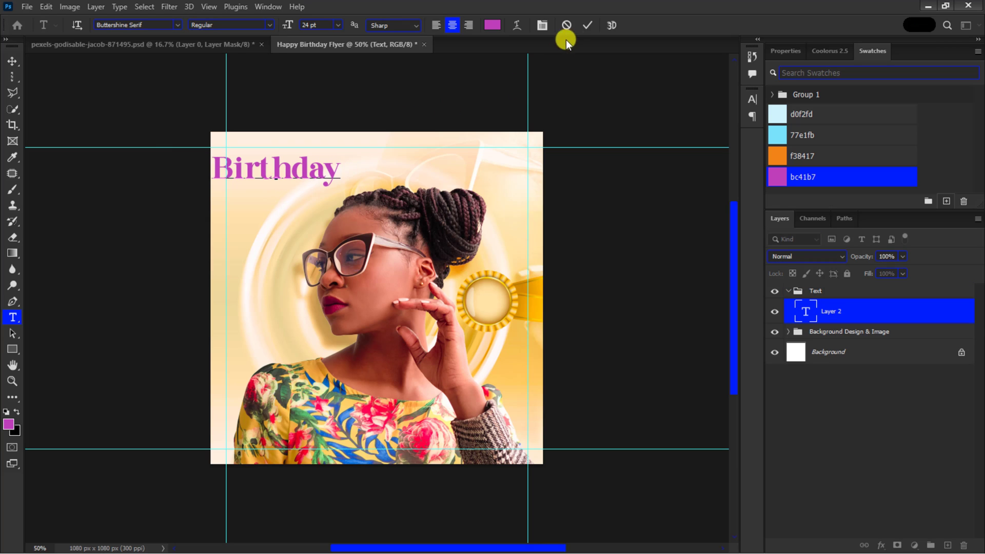
left_click(587, 25)
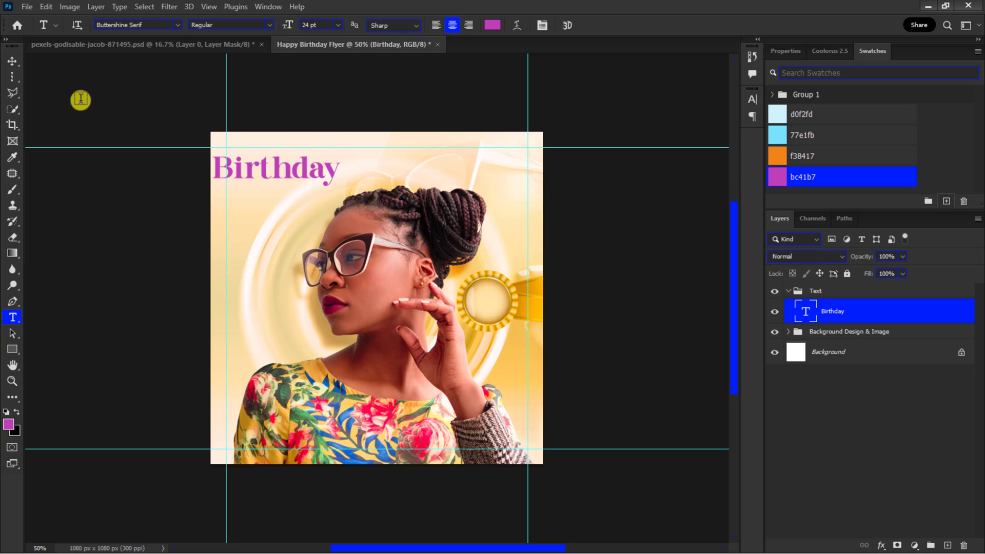
Step: Center the Birthday text at the top of the flyer and scale it up proportionally with Free Transform
left_click(12, 60)
left_click_drag(247, 169, 361, 171)
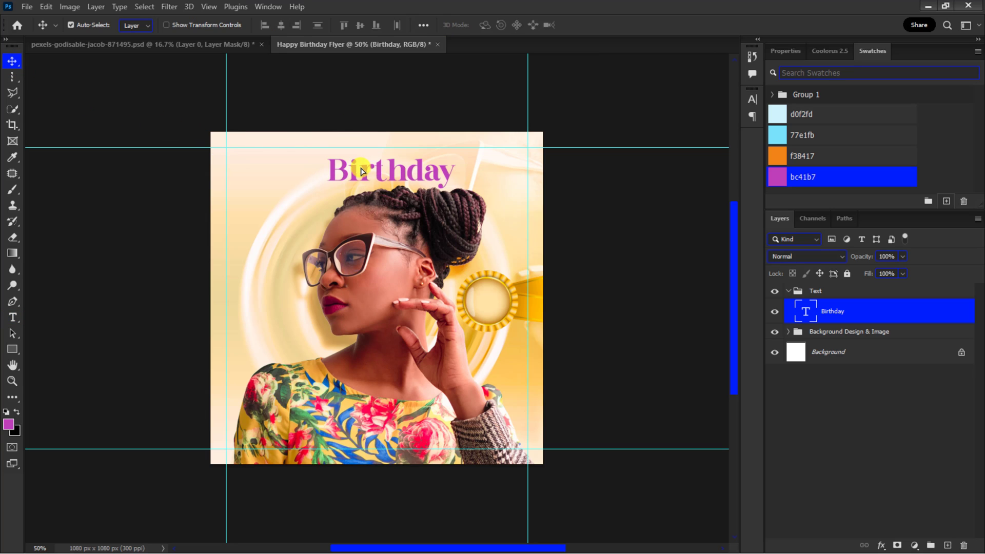
key("ctrl+t")
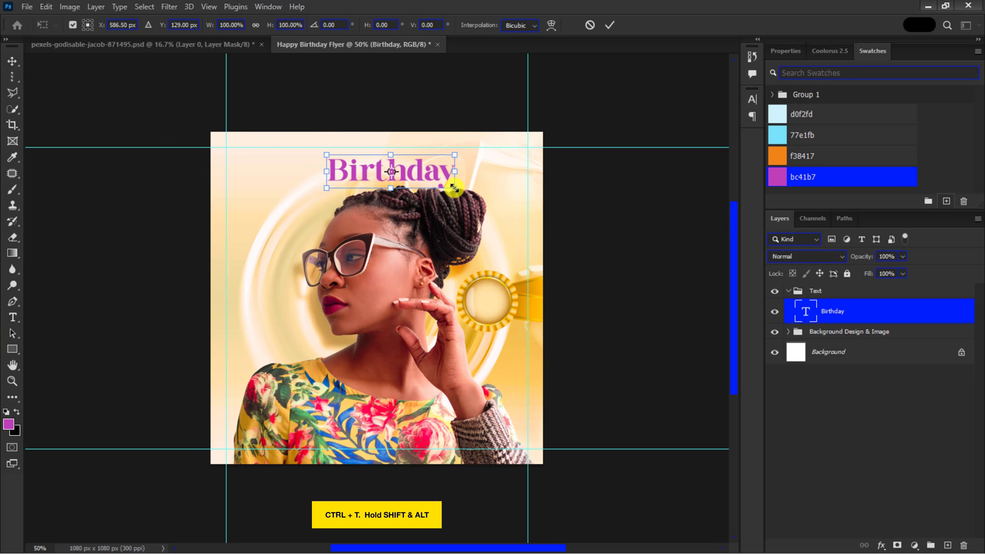
left_click_drag(454, 188, 507, 202)
key("Return")
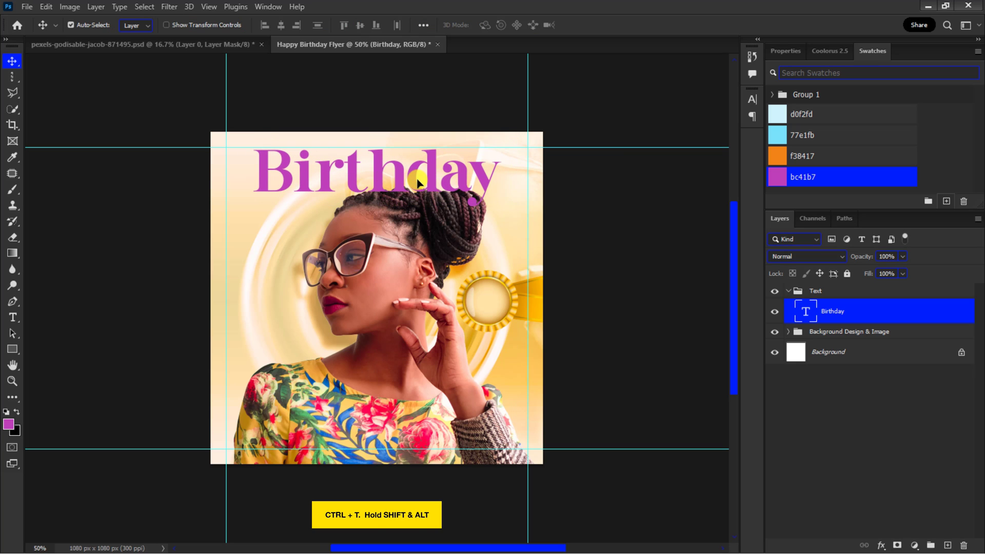
Step: Add a Drop Shadow to Birthday using the text's purple colour, Multiply mode, 50% opacity and a 37° angle
left_click(880, 543)
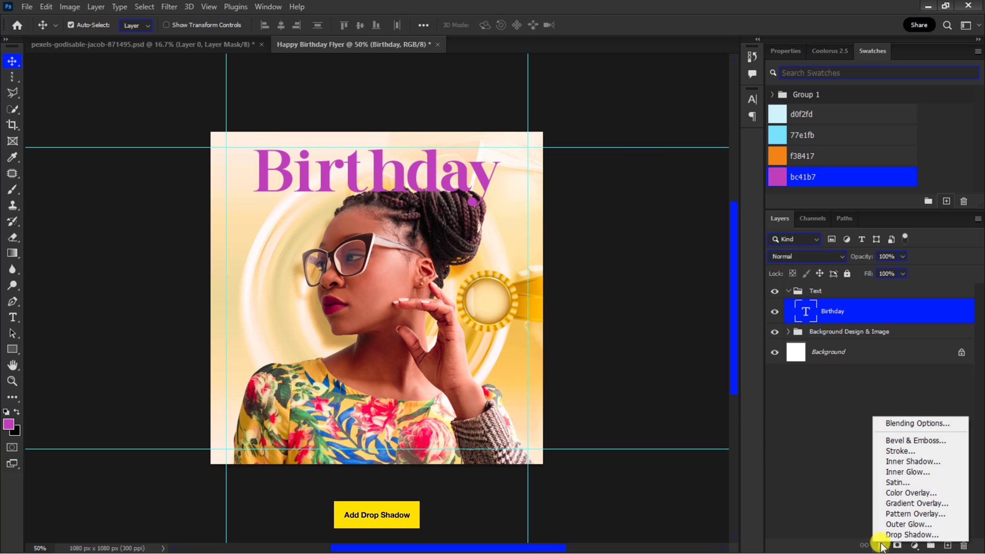
left_click(882, 542)
left_click(795, 66)
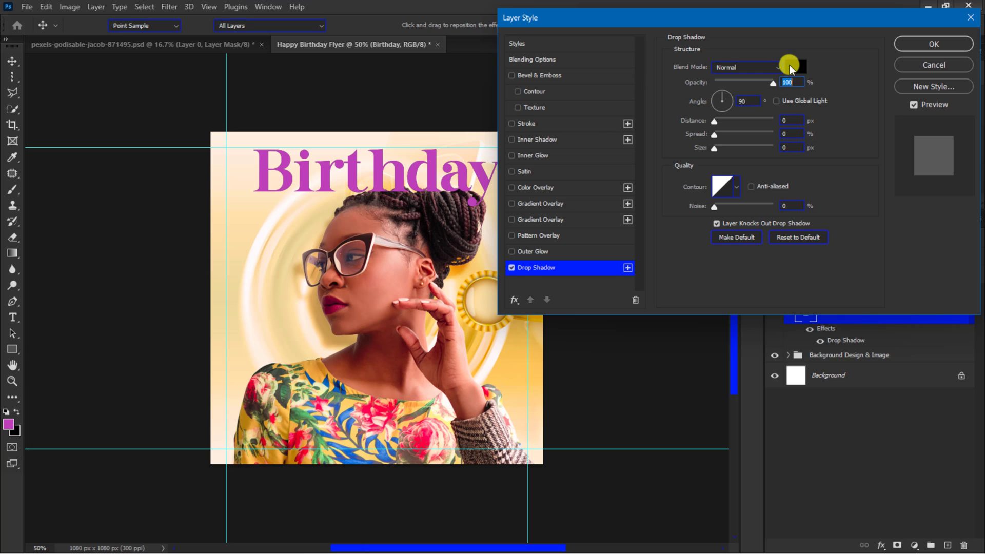
left_click(414, 172)
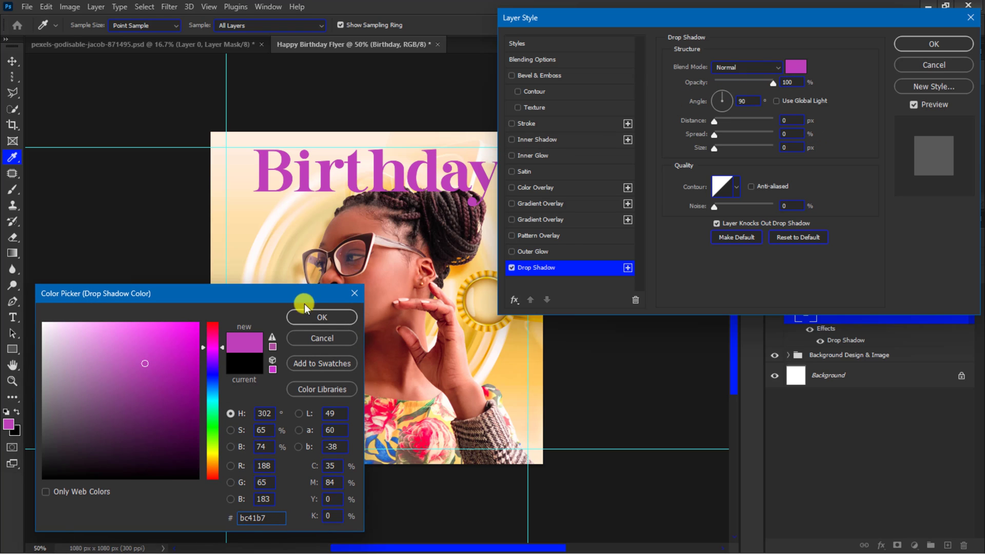
left_click(307, 314)
left_click(754, 66)
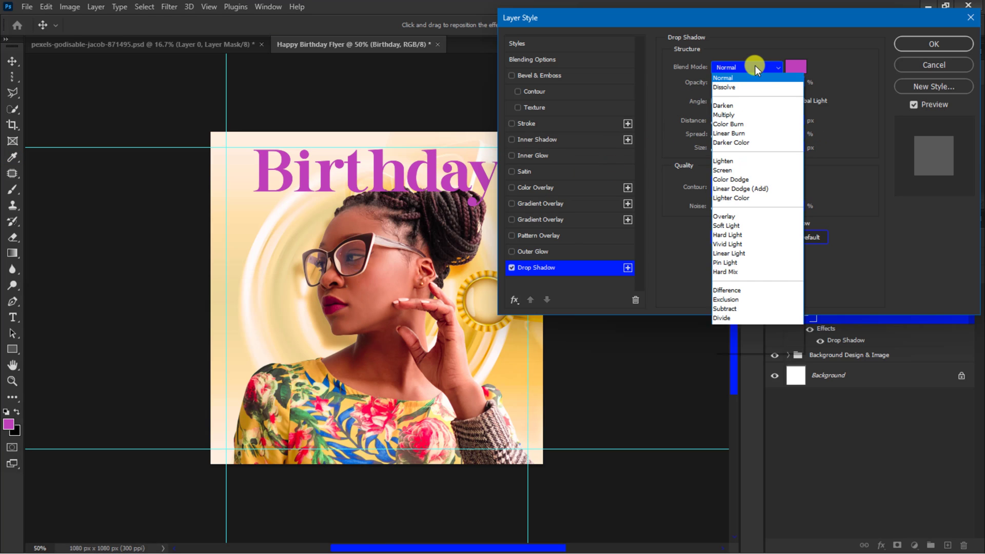
left_click(734, 110)
left_click(790, 84)
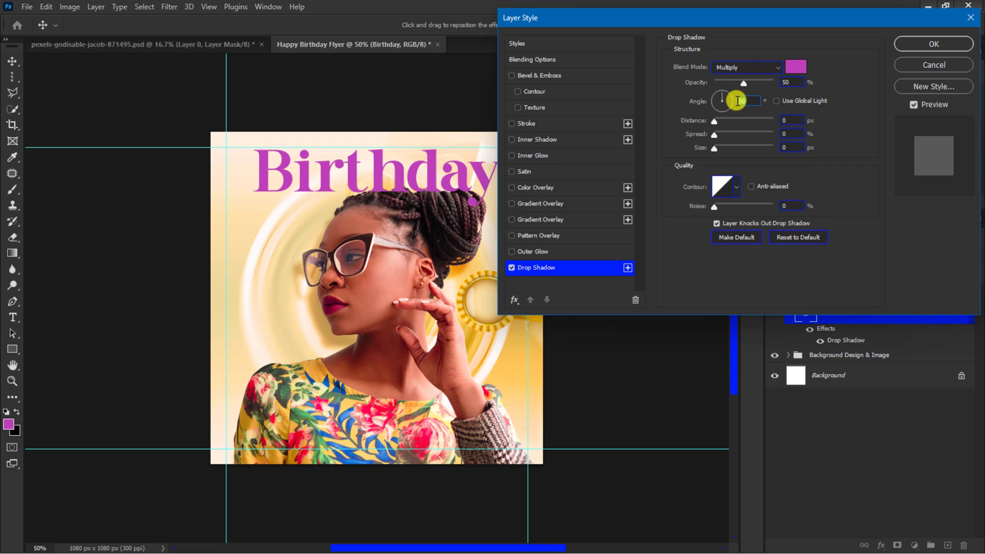
type("37")
left_click(789, 120)
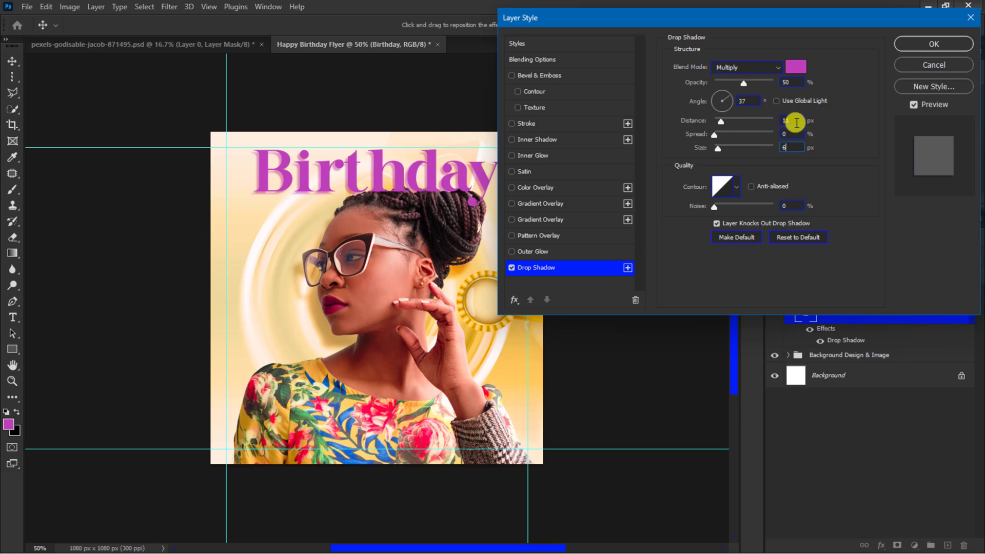
left_click(928, 44)
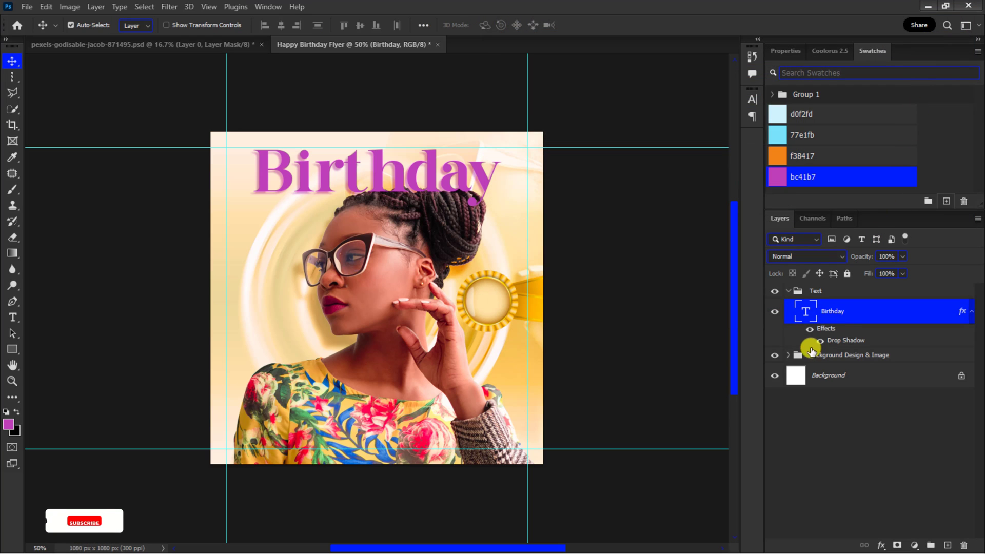
Step: Move the Birthday layer into the Background Design & Image group beneath Layer 1 and nudge it slightly down
left_click(788, 356)
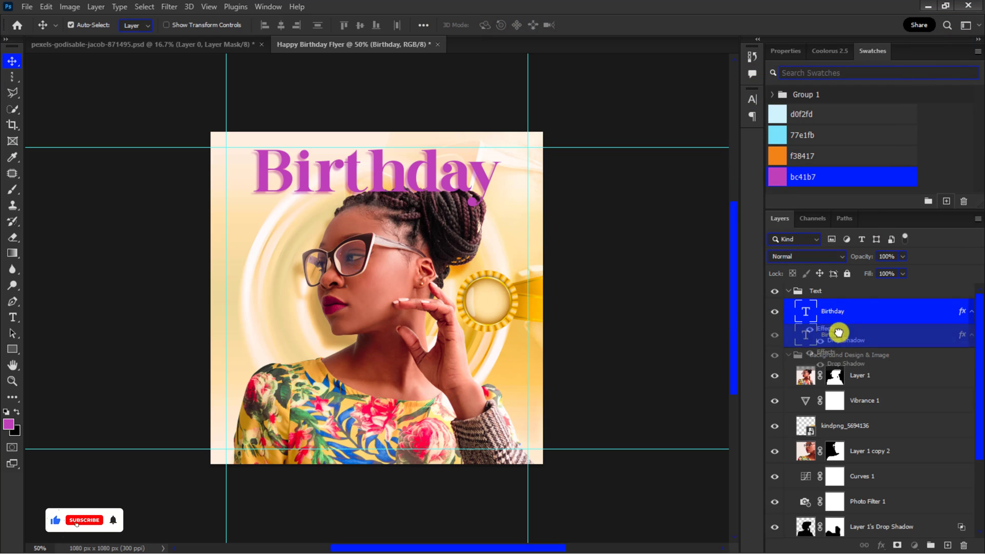
left_click_drag(838, 330, 844, 385)
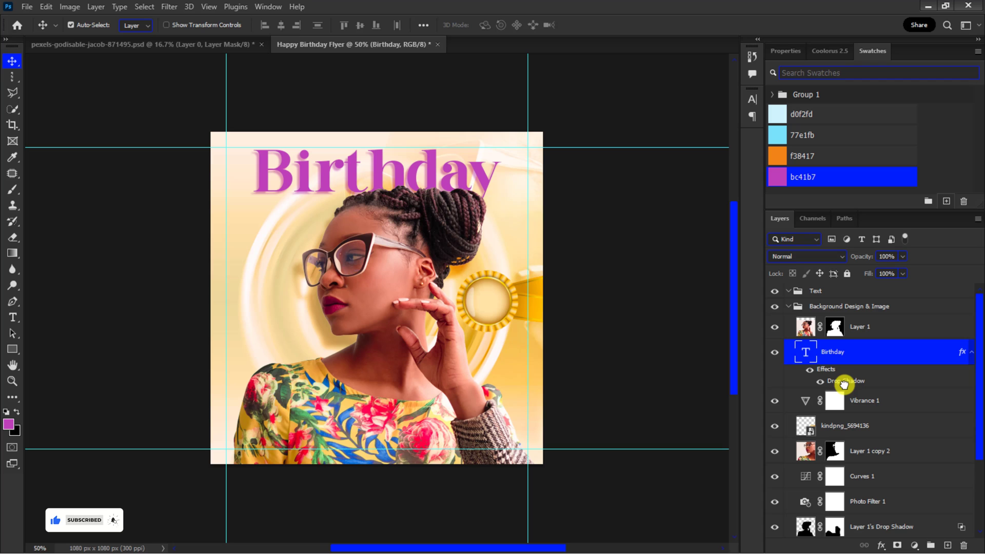
left_click_drag(399, 172, 400, 180)
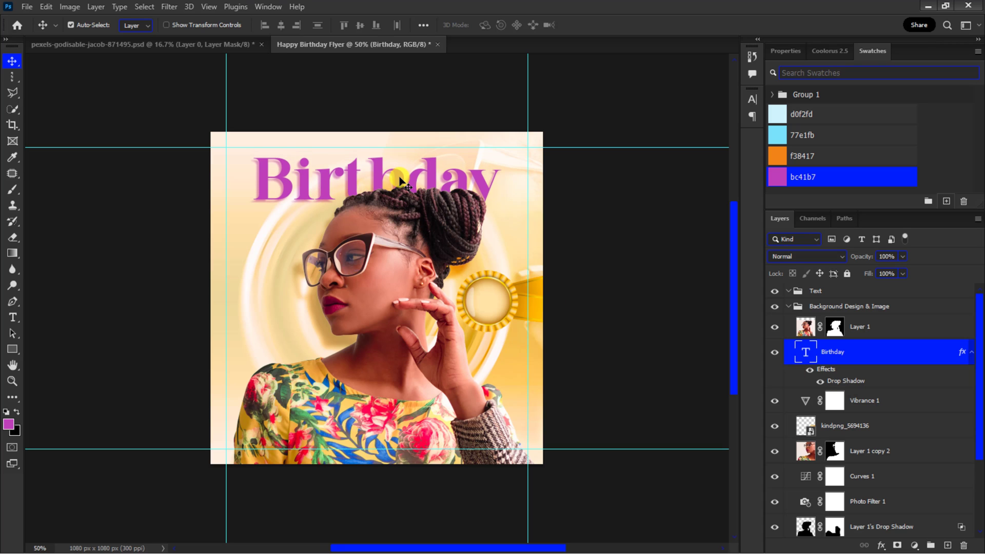
Step: Add a "Happy" text layer on the left side of the canvas below Birthday
key("ctrl+plus")
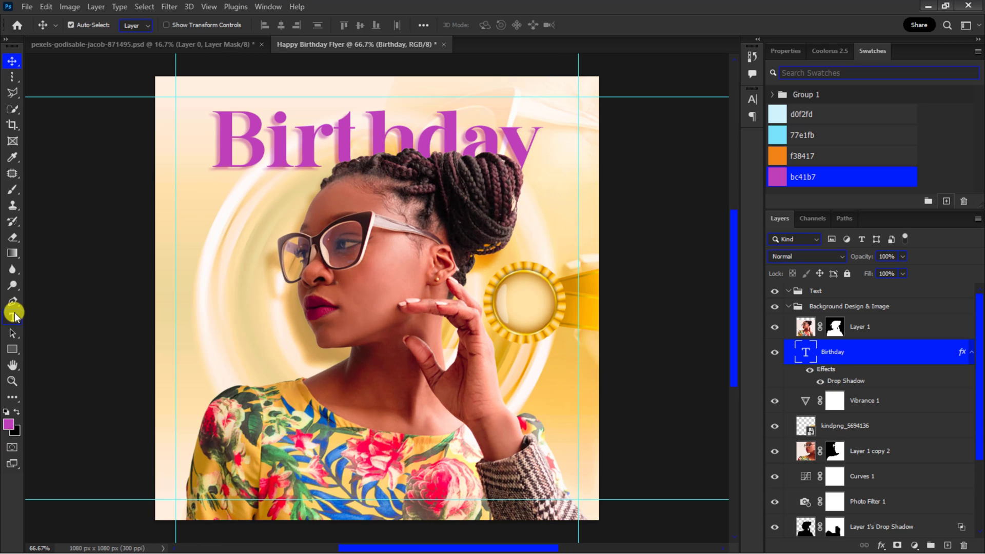
left_click(13, 314)
left_click(216, 203)
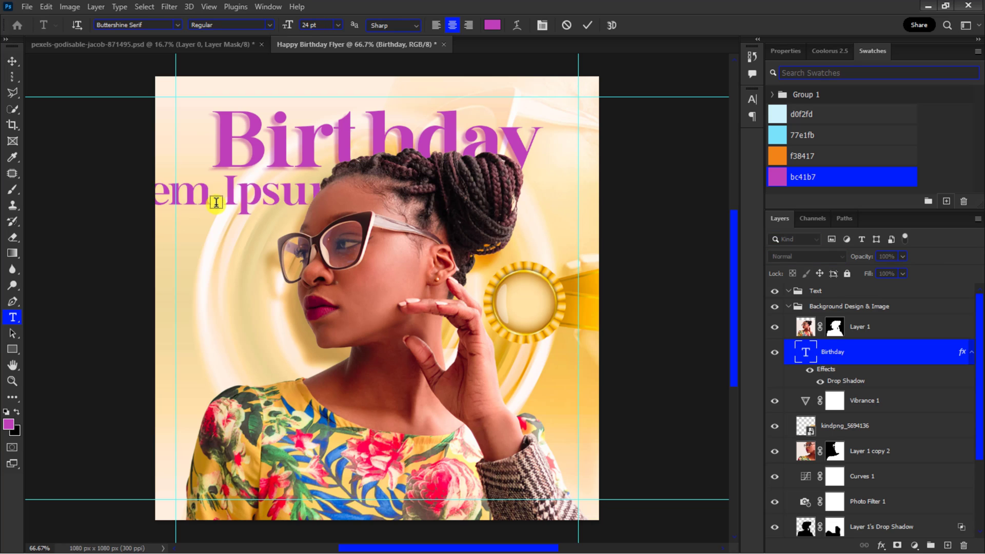
type("Happy")
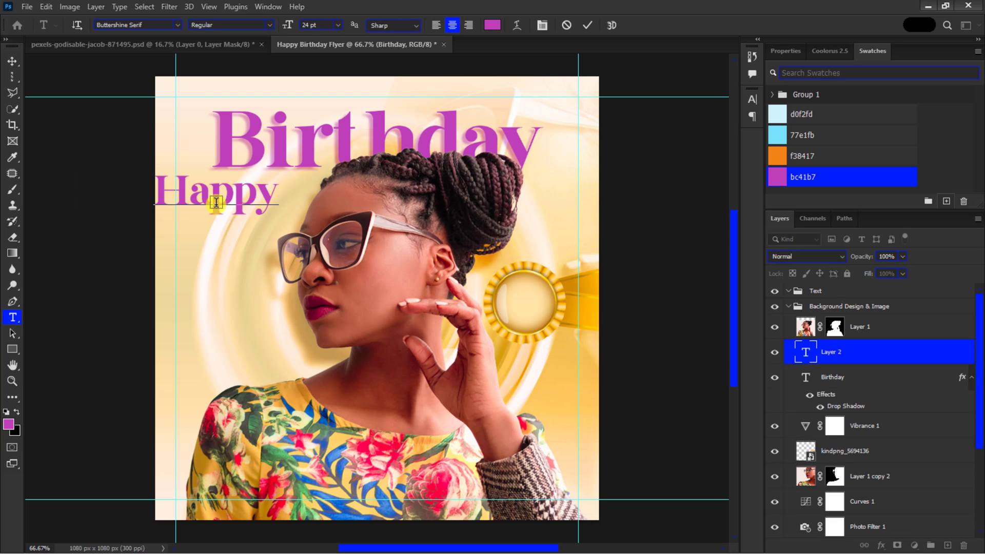
left_click(587, 25)
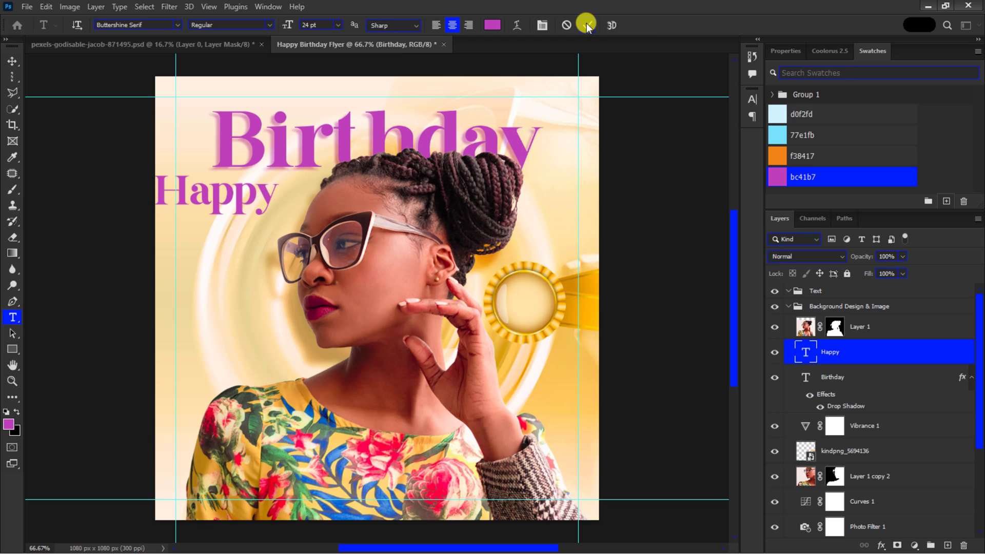
Step: Change the Happy text's font to Charles Sebastian
left_click(752, 99)
left_click(647, 118)
type("Charles Sebastian")
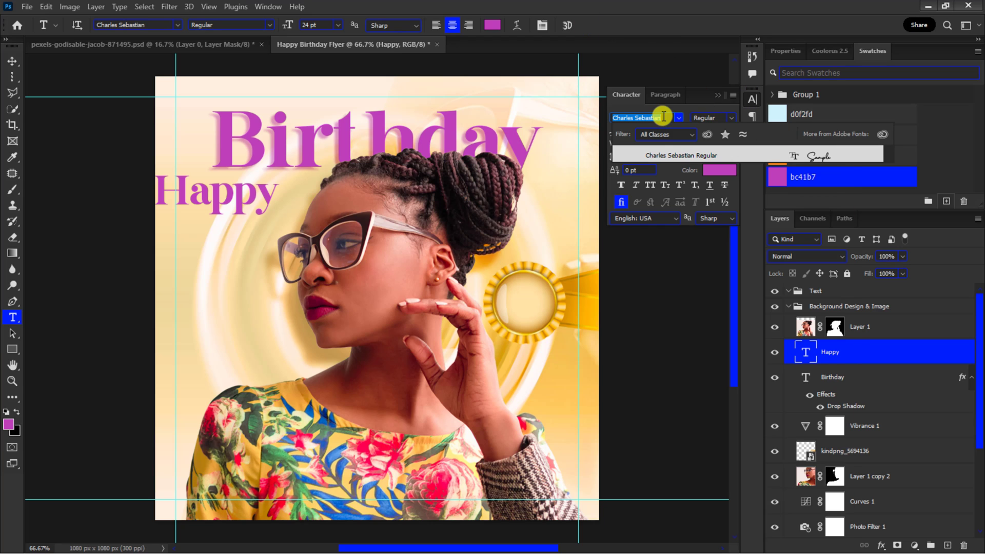
left_click(665, 157)
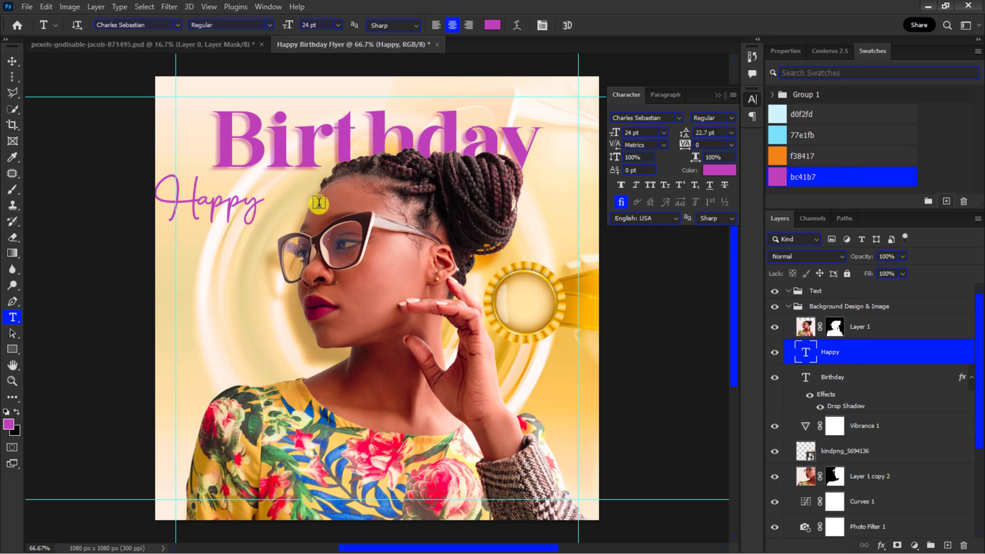
Step: Move the Happy text up so it sits above the Birthday text
key("v")
left_click_drag(194, 202, 291, 113)
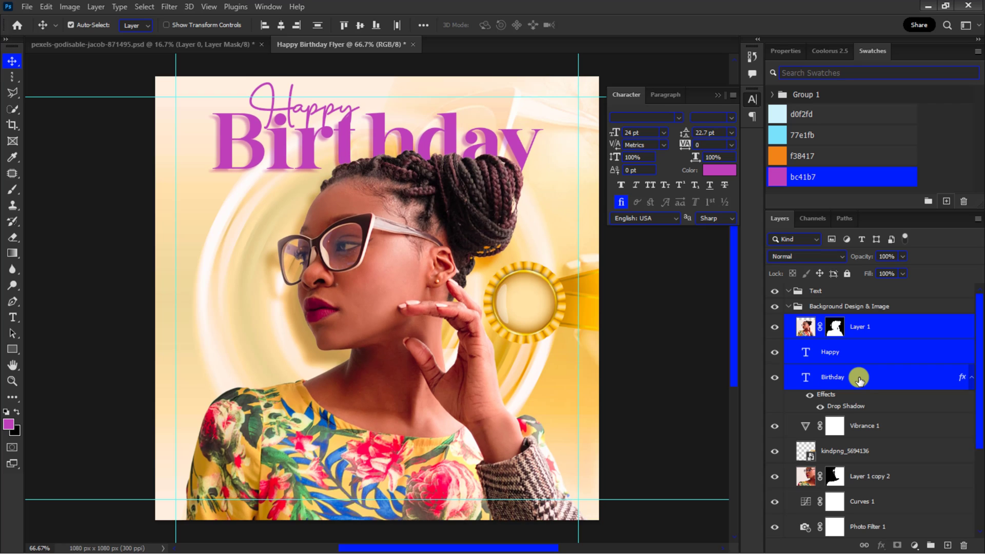
Step: Select the portrait, Happy, Birthday and portrait drop shadow layers and nudge them down together
scroll(859, 379, "down", 4)
left_click(870, 459)
scroll(867, 441, "up", 4)
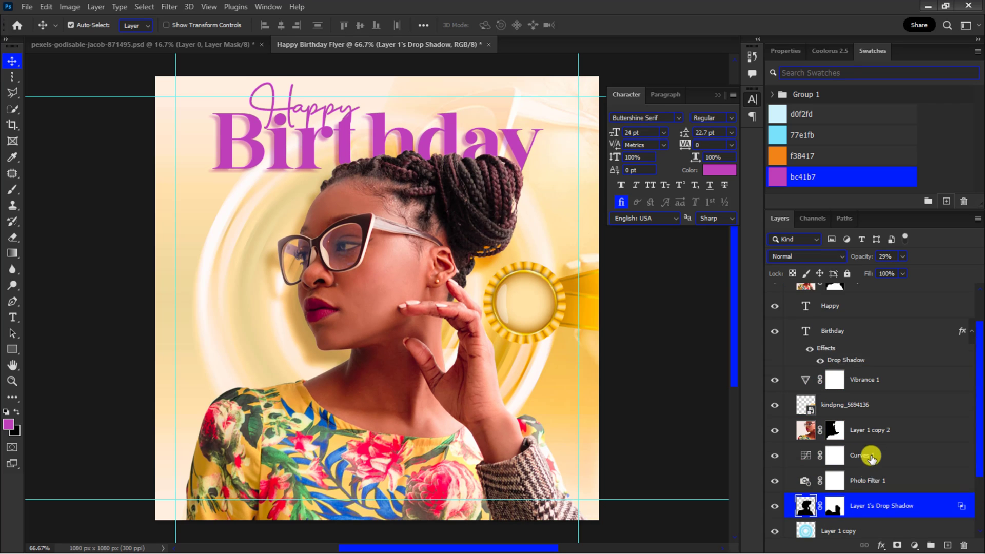
left_click(862, 374)
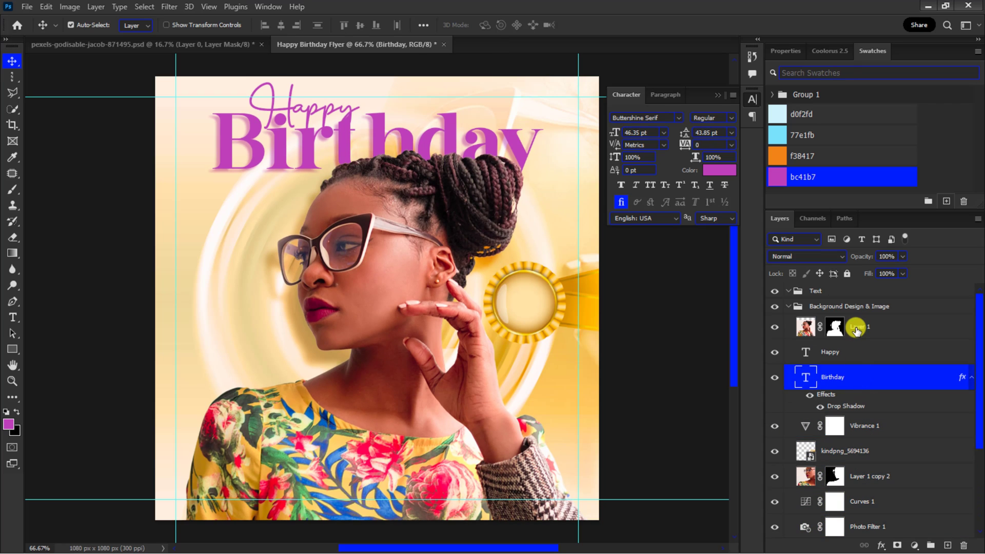
left_click(852, 332)
left_click(849, 382, "shift")
scroll(861, 431, "down", 3)
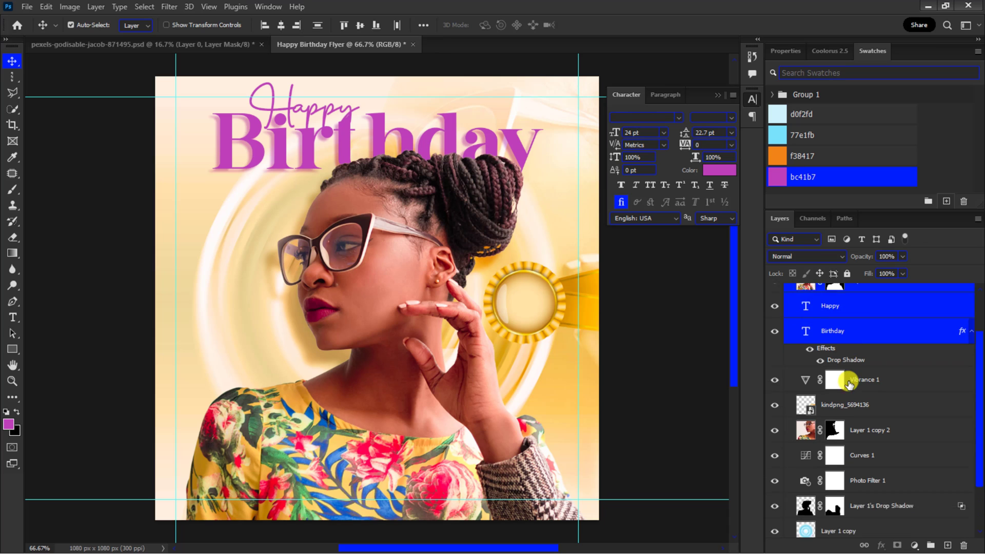
scroll(870, 474, "up", 2)
key("shift+Down")
key("shift+Down")
key("shift+Down")
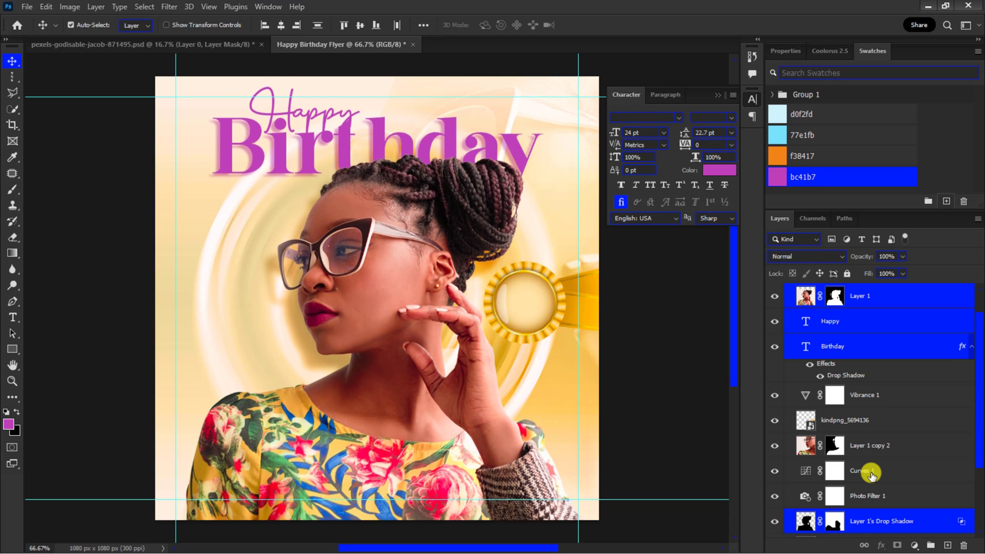
Step: Duplicate the Birthday text layer and drag the copy down to the middle of the canvas
left_click(281, 165)
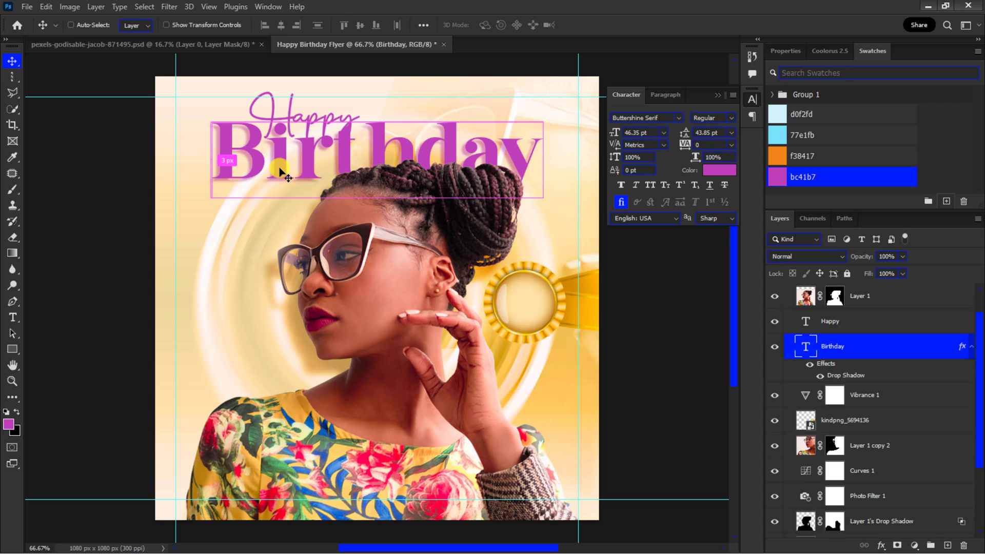
key("ctrl+j")
left_click_drag(249, 252, 246, 310)
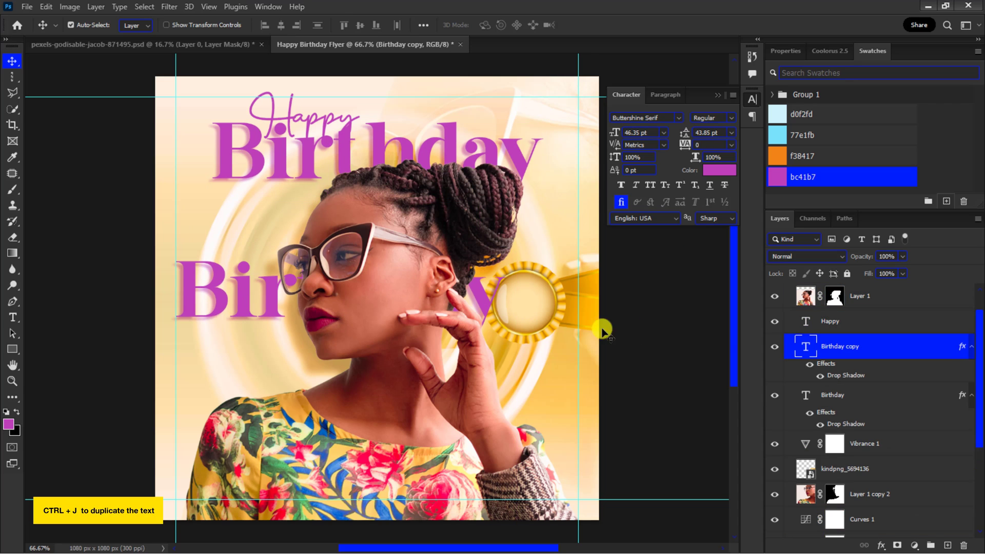
Step: Clear the copy's layer style and replace its text with "28TH"
right_click(960, 348)
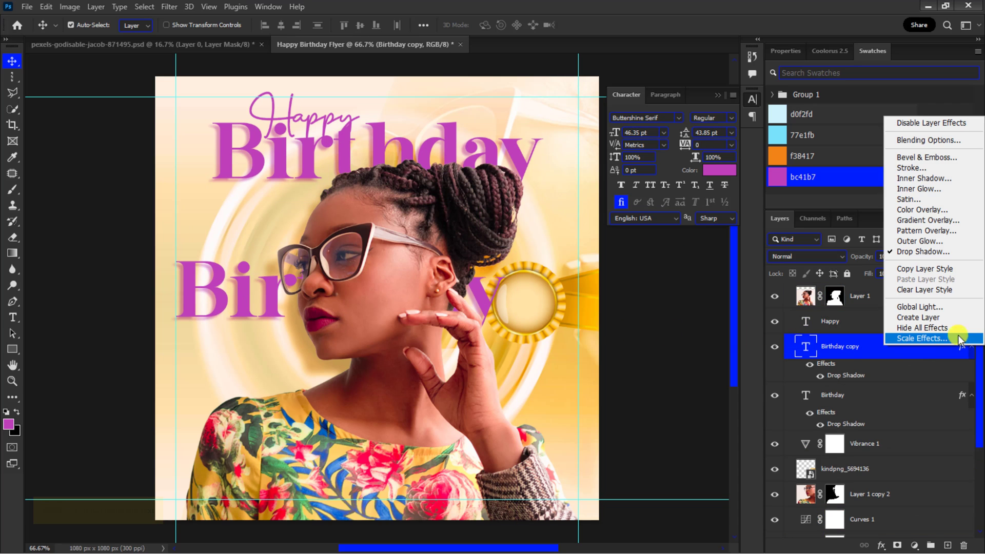
left_click(946, 289)
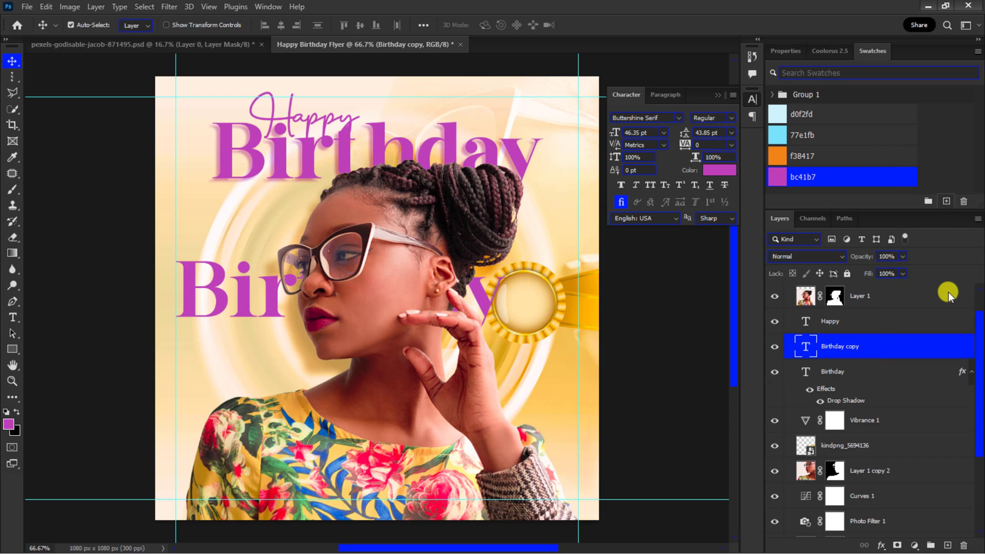
key("t")
left_click(242, 298)
key("ctrl+a")
key("BackSpace")
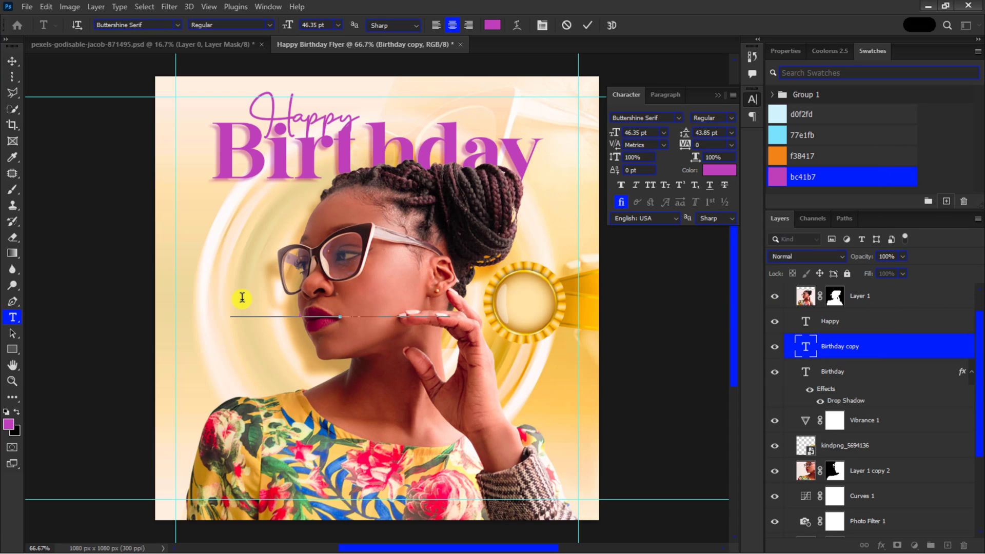
type("28TH")
left_click(587, 25)
key("v")
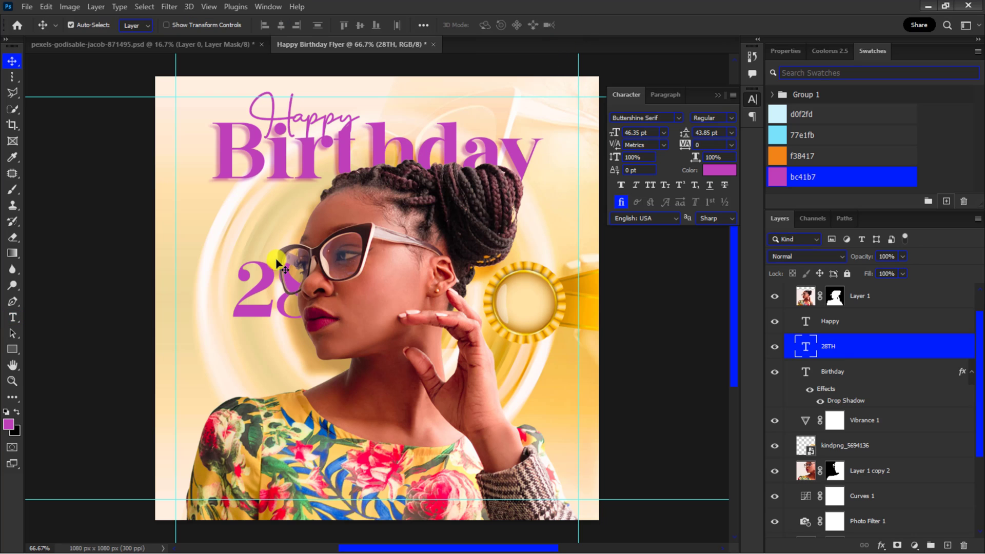
Step: Move the 28TH copy to the left and retype its text as "28th"
left_click_drag(260, 287, 206, 331)
double_click(297, 340)
type("28th")
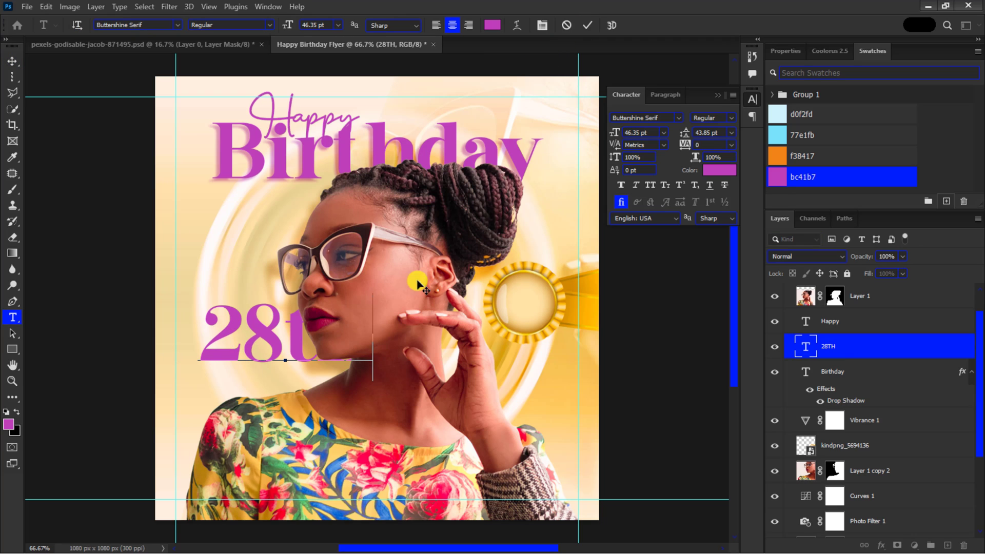
left_click(588, 24)
Step: Scale the 28th text down with Free Transform
key("ctrl+t")
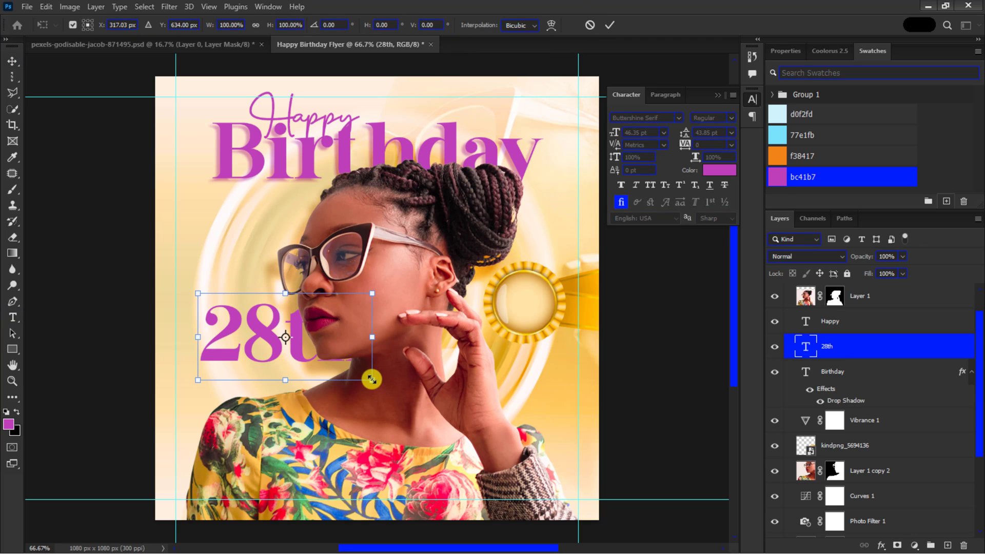
left_click_drag(362, 378, 282, 343)
key("Return")
Step: Reduce the font size of the "th" characters in the 28th text
double_click(244, 343)
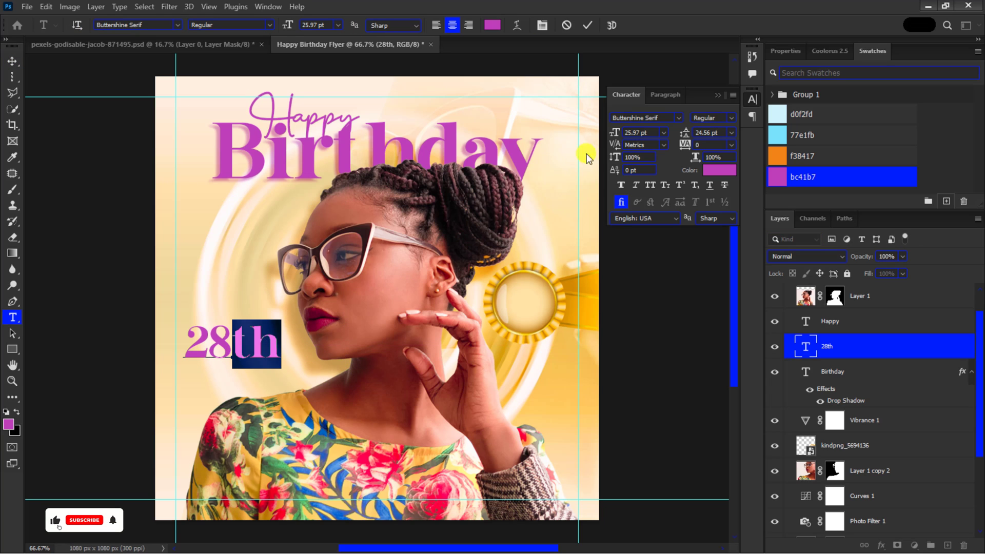
left_click(610, 134)
left_click_drag(610, 133, 599, 132)
left_click(584, 22)
key("v")
key("ctrl+minus")
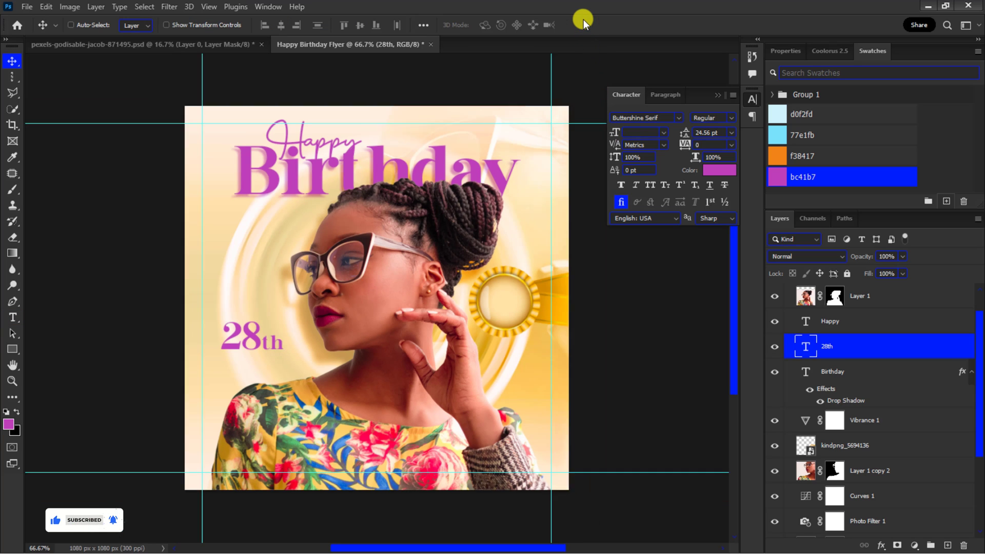
key("ctrl+plus")
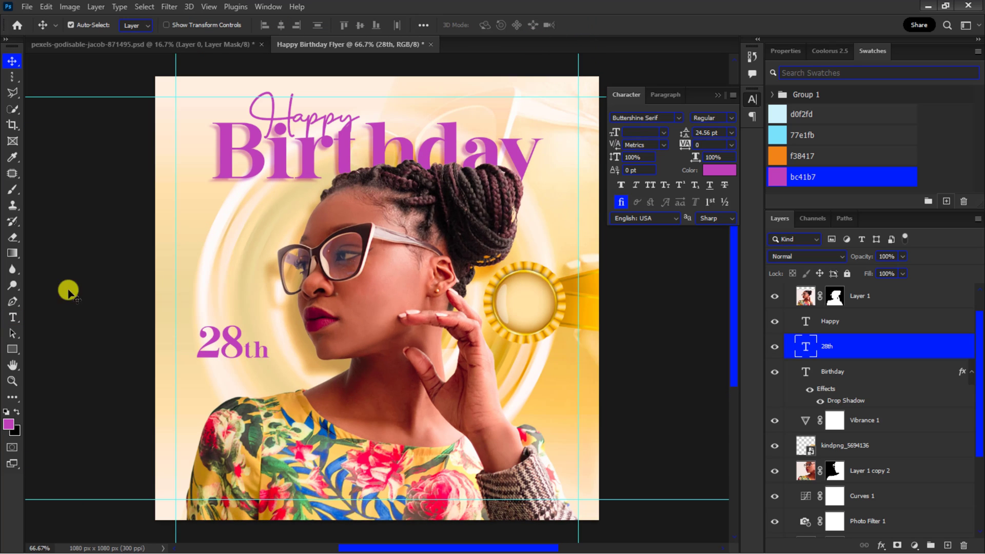
Step: Add a point text layer with placeholder text "Lorem ipsum dolor sit amet" below the Birthday heading
left_click(13, 317)
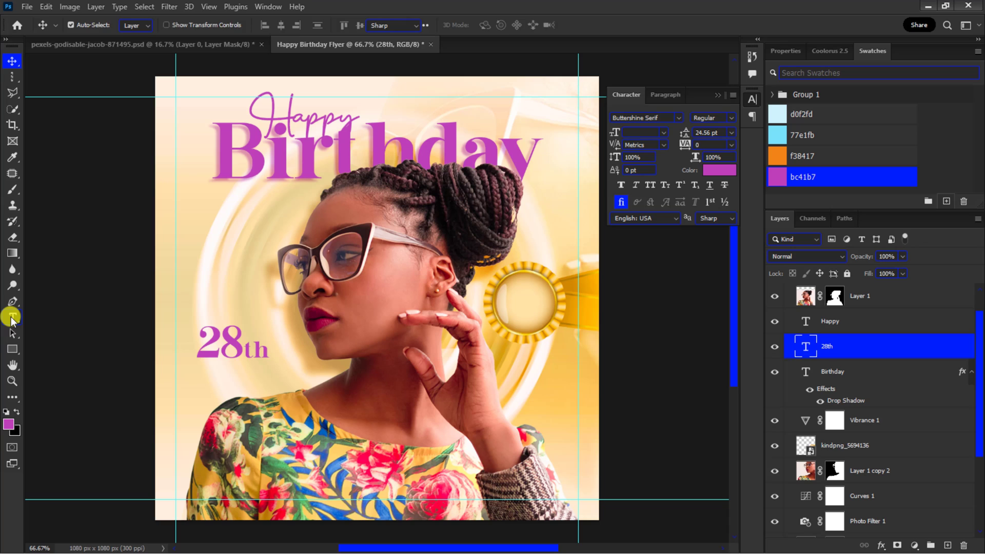
left_click(205, 205)
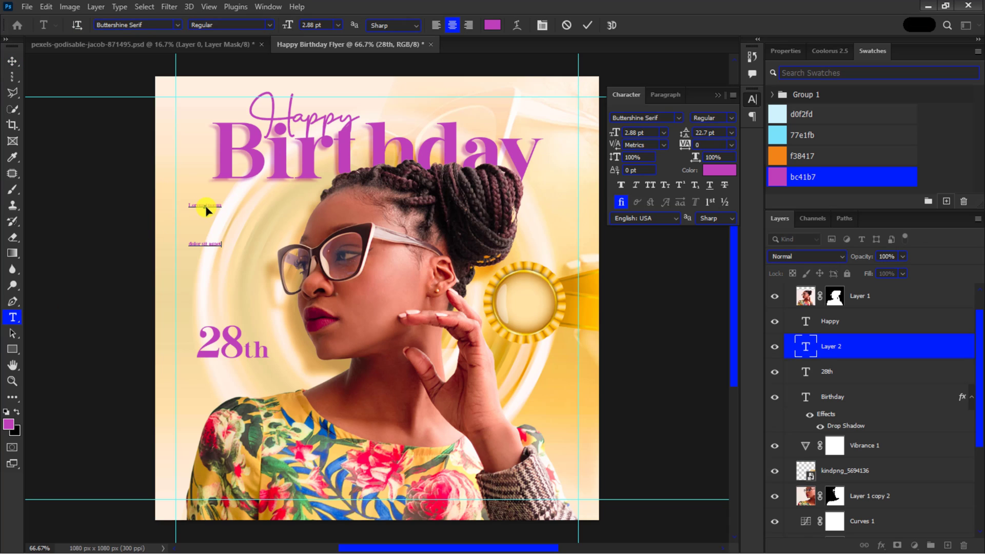
left_click(587, 23)
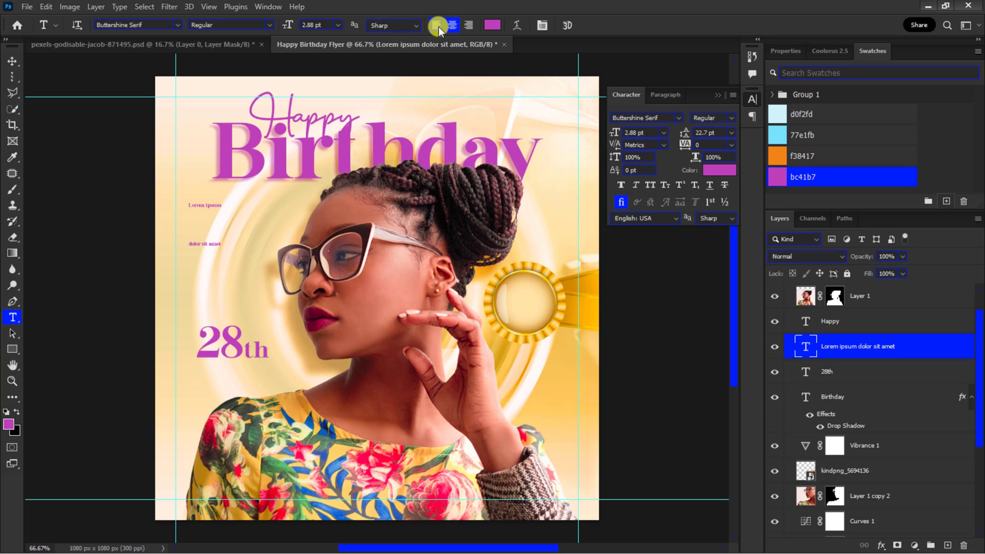
Step: Set the placeholder text's font size and leading to 7 pt
left_click(614, 132)
type("12")
key("Return")
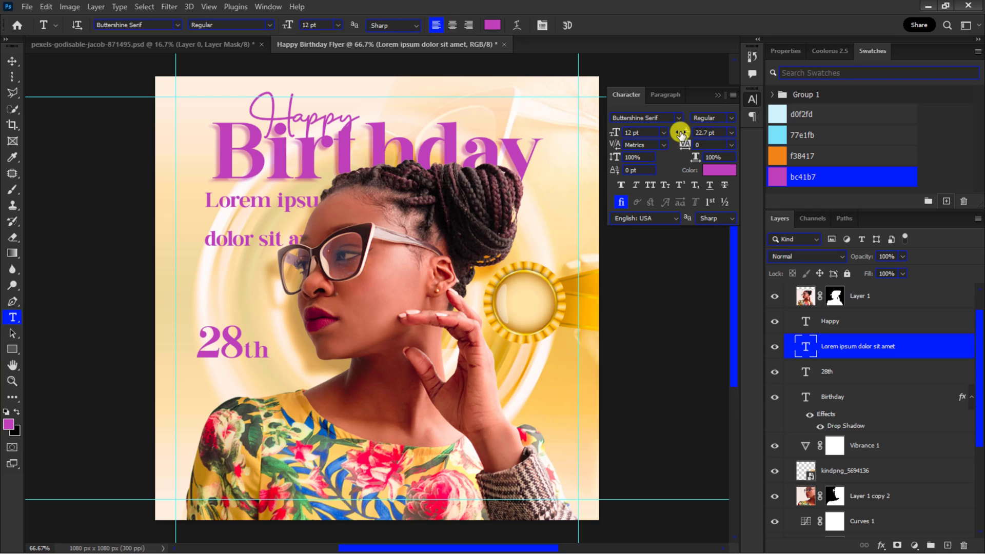
left_click(683, 133)
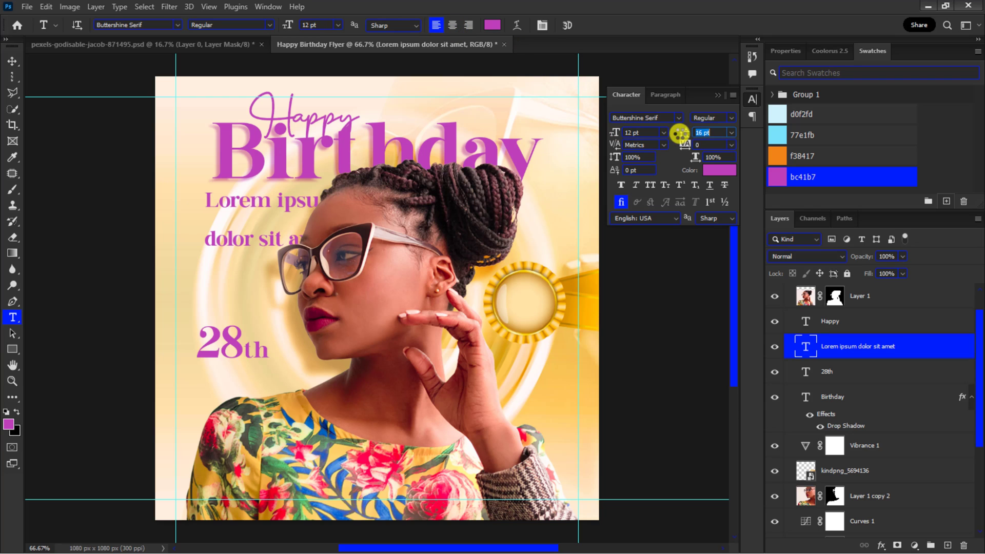
type("12")
key("Return")
left_click_drag(613, 134, 612, 133)
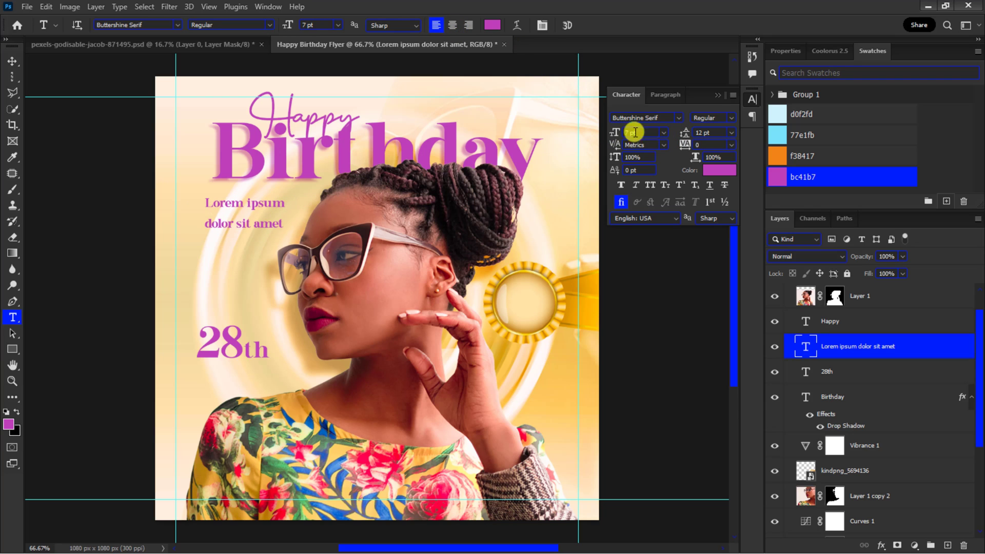
left_click_drag(680, 135, 680, 135)
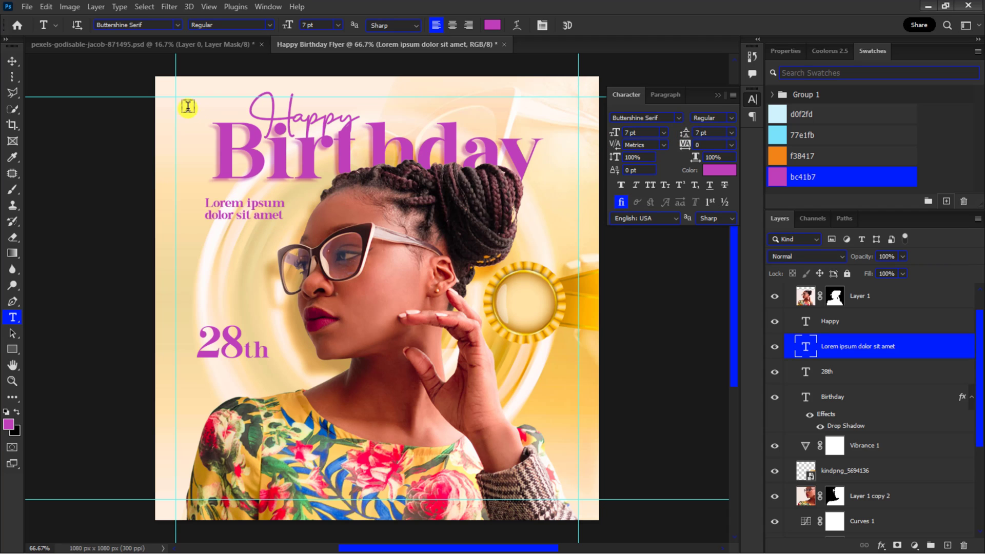
Step: Duplicate the placeholder text twice, placing one copy under 28th and another in the badge retyped with the celebrant's name
left_click(11, 61)
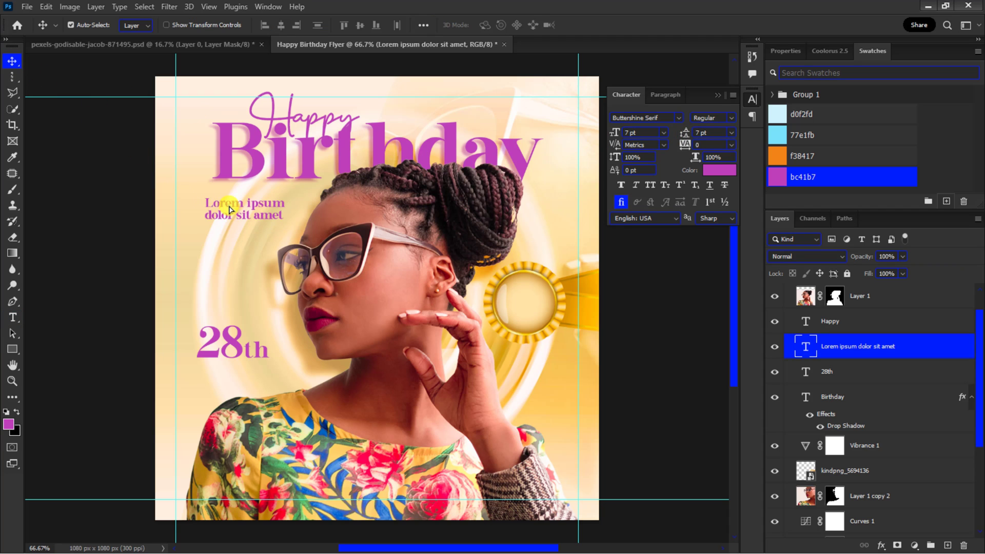
left_click_drag(229, 209, 506, 328)
key("ctrl+j")
key("ctrl+j")
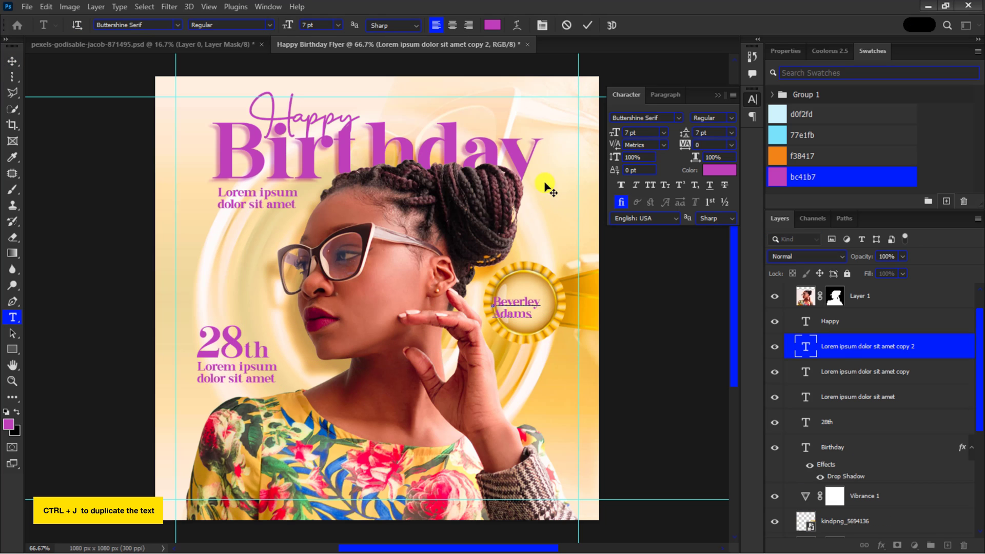
left_click(588, 26)
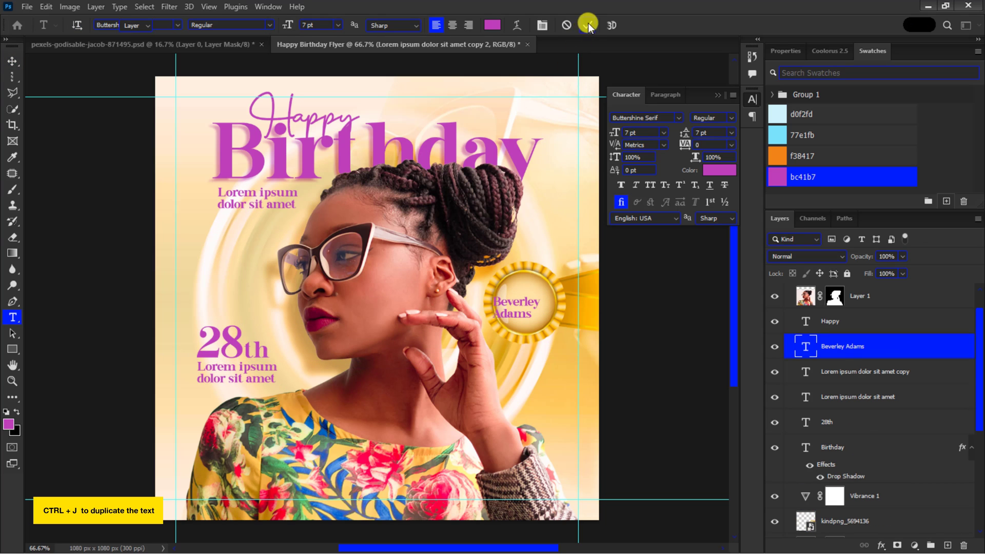
Step: Set the badge name text's font to Billy Ohio
left_click(657, 118)
type("bill")
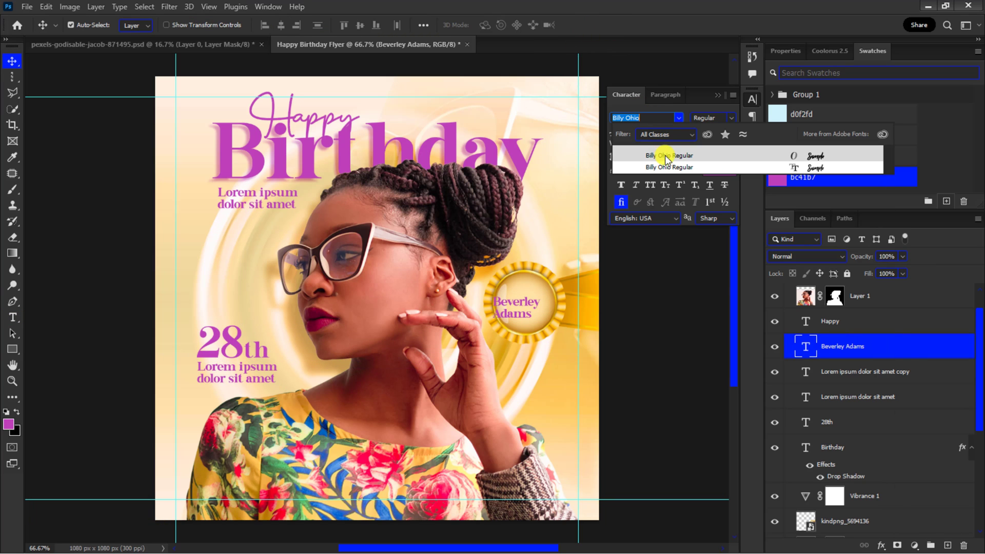
left_click(667, 165)
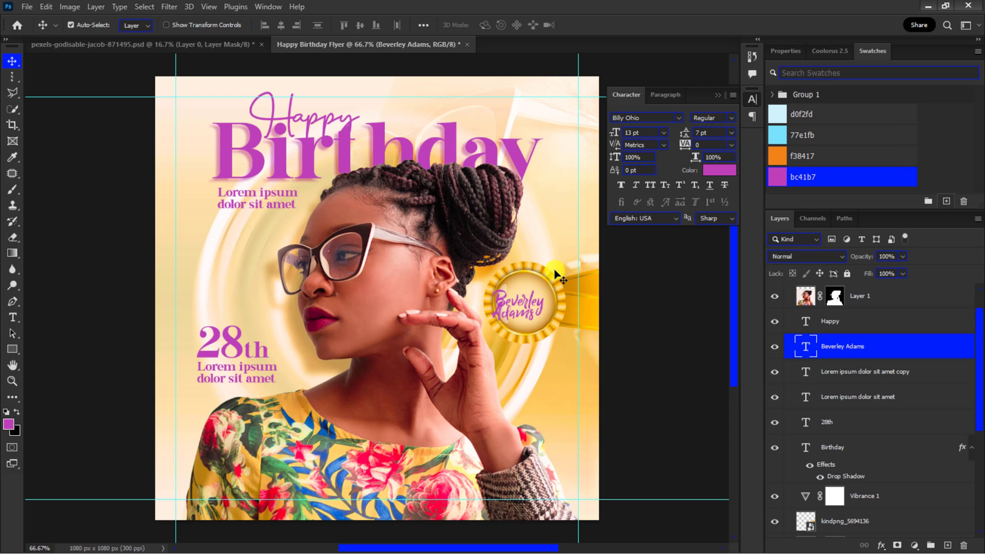
Step: Nudge the badge name text and rotate it about -4.7° inside the badge
left_click_drag(530, 303, 535, 302)
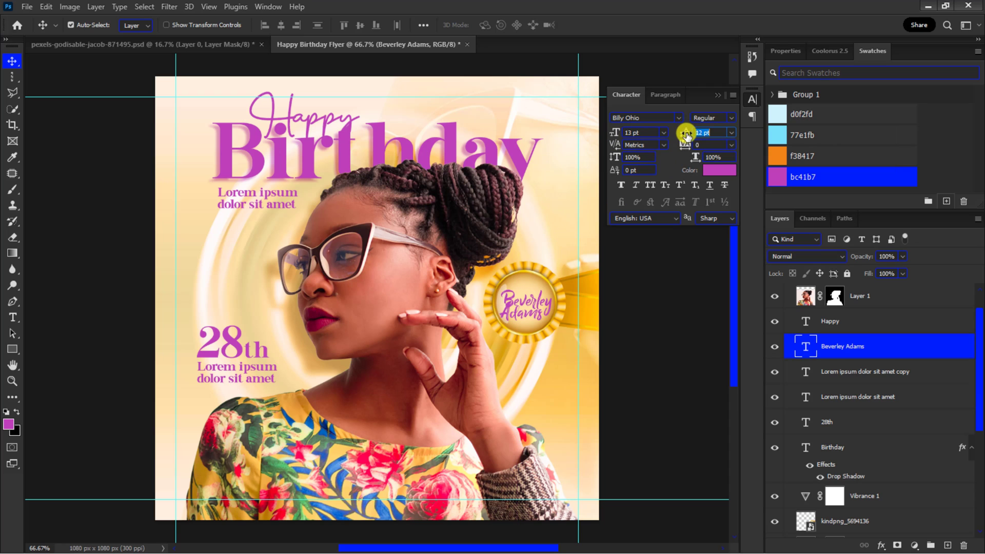
key("ctrl+t")
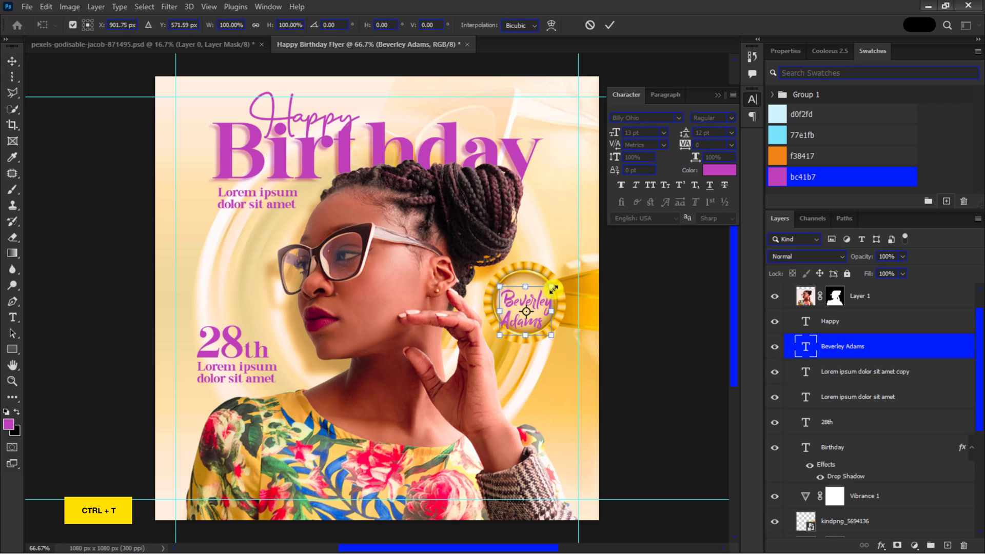
left_click_drag(557, 275, 552, 278)
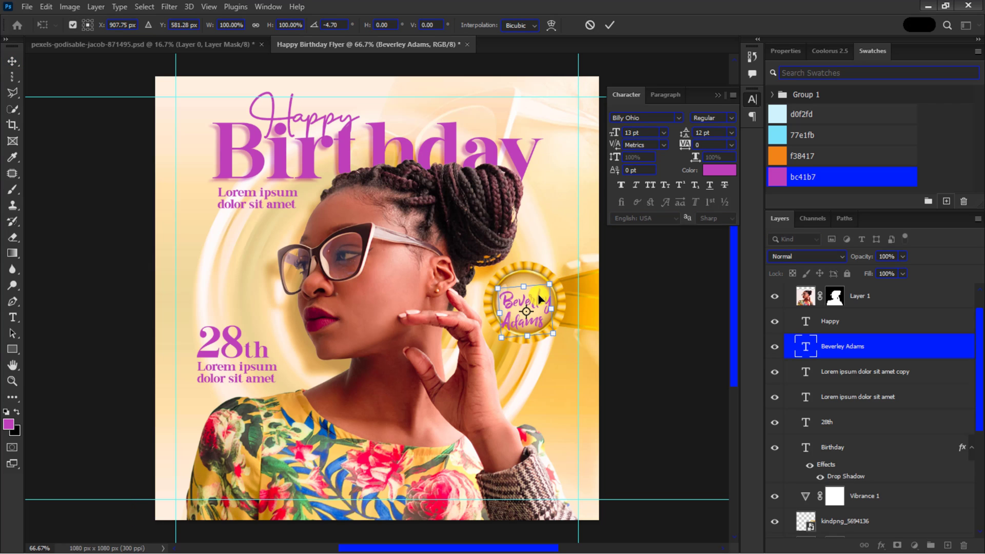
key("Return")
Step: Set the badge name text colour to 7a0075 and close the Character panel
left_click(719, 170)
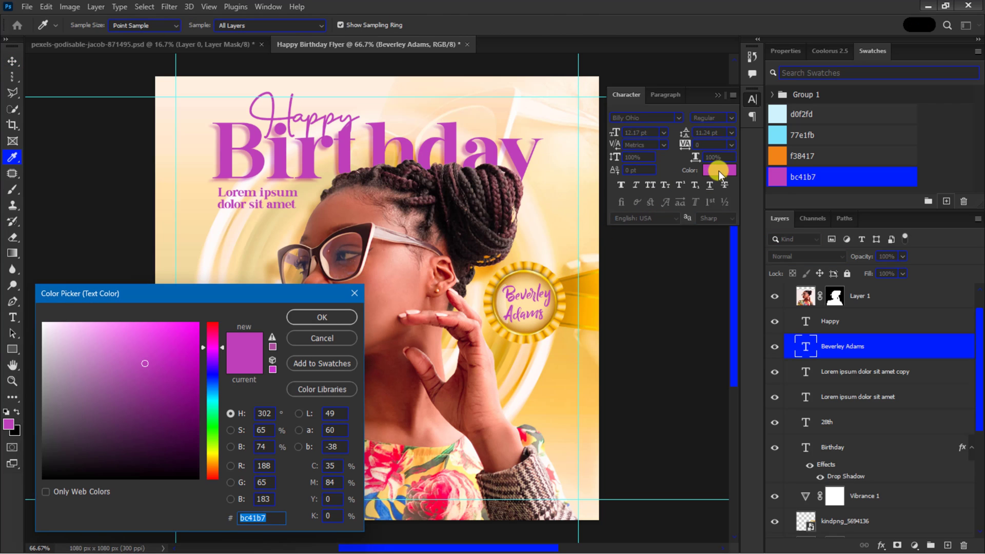
left_click(198, 403)
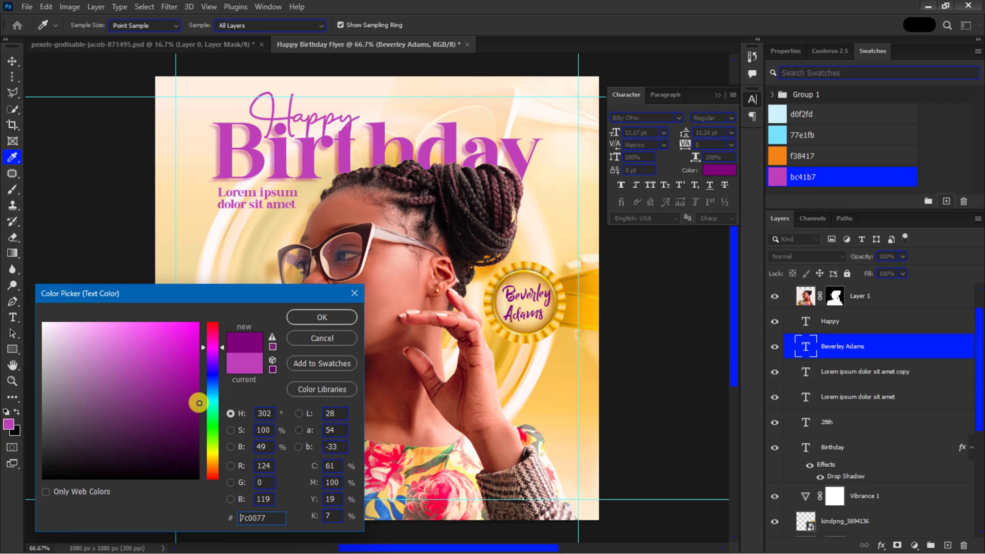
left_click(321, 318)
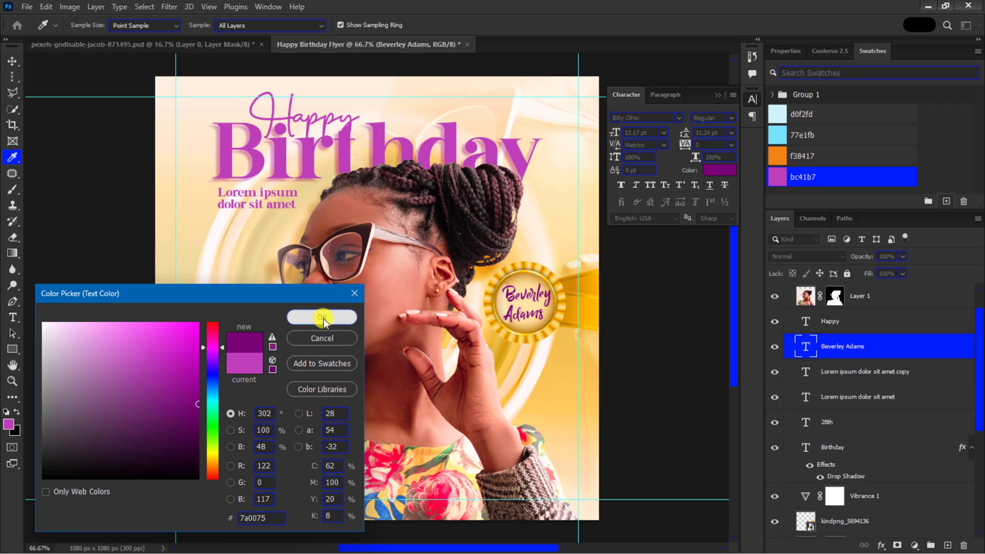
left_click(630, 134)
left_click(716, 94)
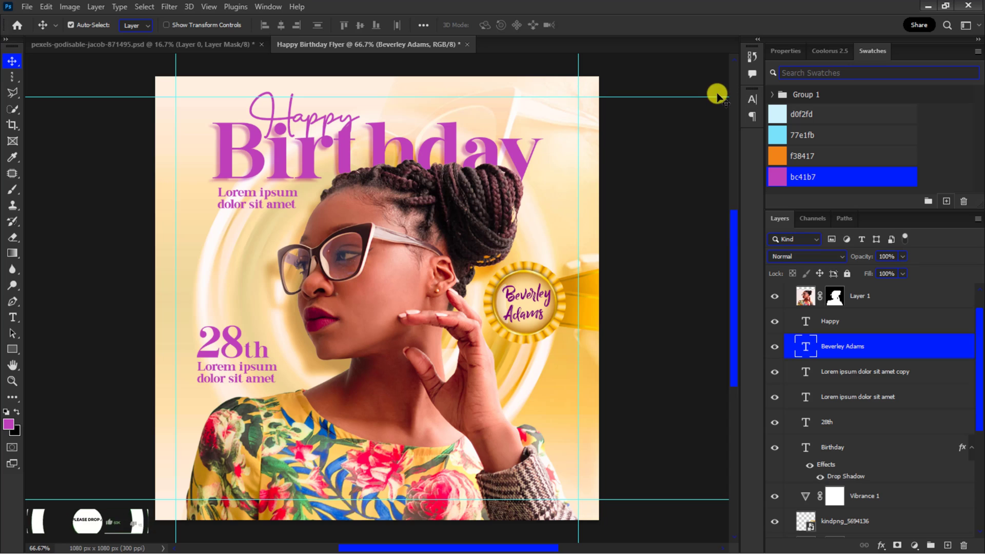
Step: Select the Happy, name, both placeholder and 28th text layers and group them into a Text folder
left_click(834, 322, "ctrl")
left_click(846, 375, "ctrl")
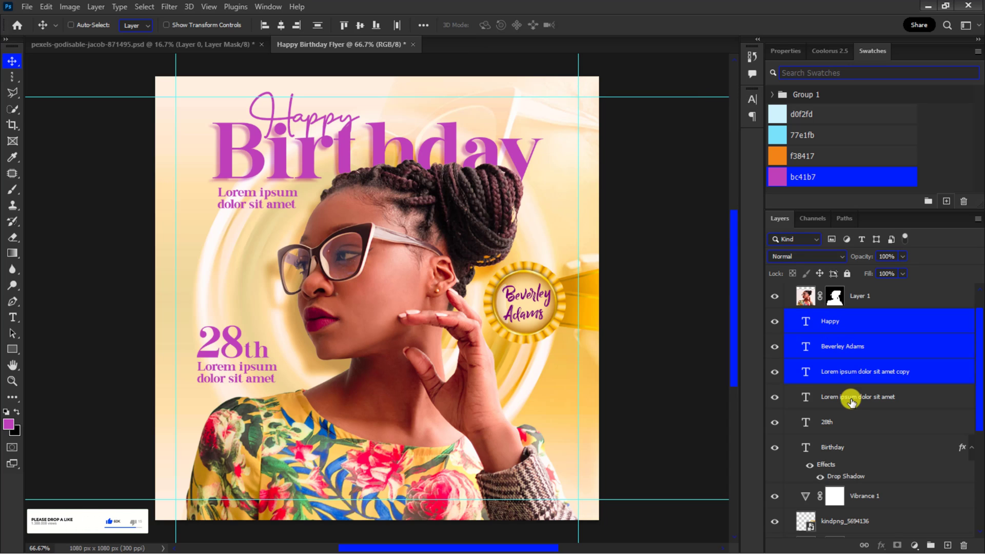
left_click(850, 399, "ctrl")
left_click(851, 422, "ctrl")
scroll(850, 422, "up", 1)
left_click_drag(850, 421, 822, 291)
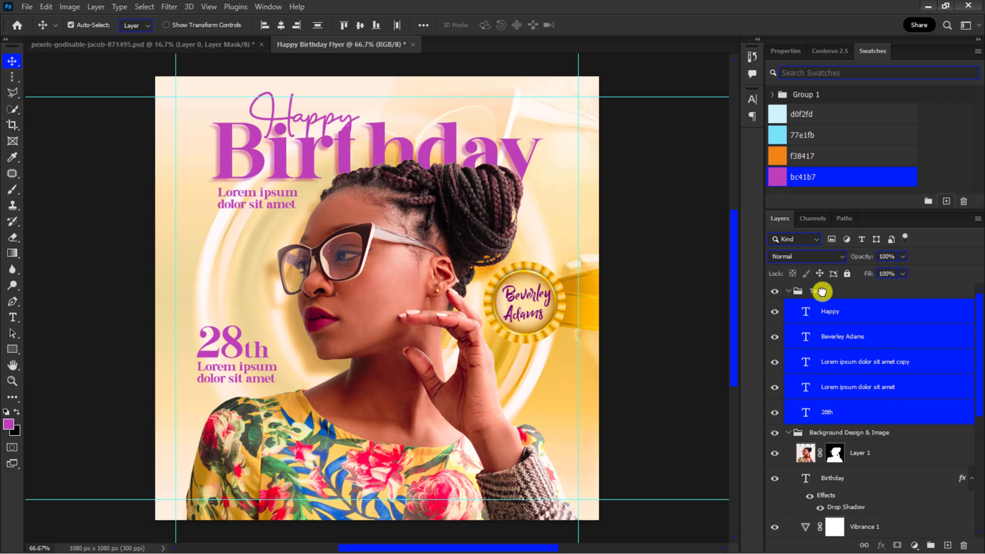
Step: Collapse the groups and lock both the Text and Background Design & Image groups
left_click(790, 292)
left_click(788, 306)
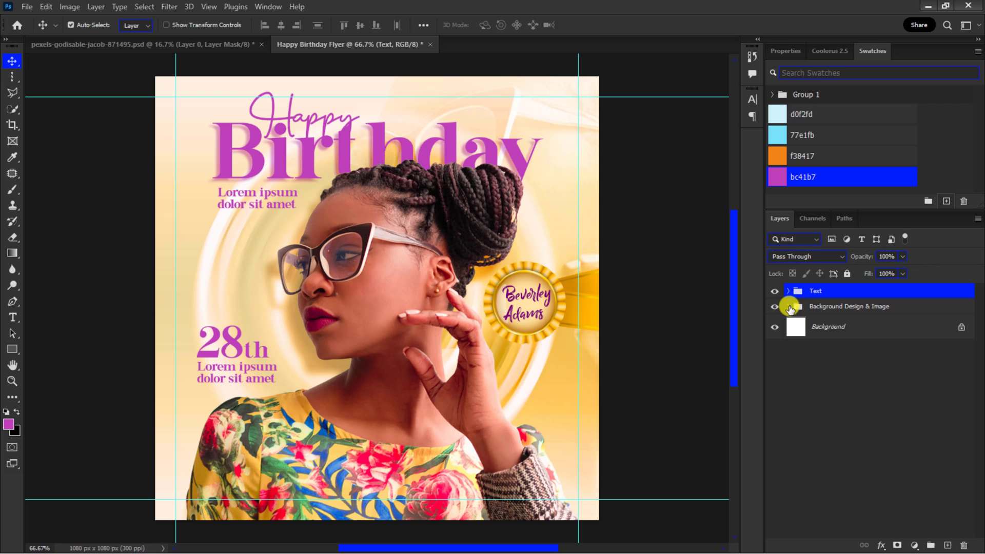
left_click(847, 274)
left_click(844, 306)
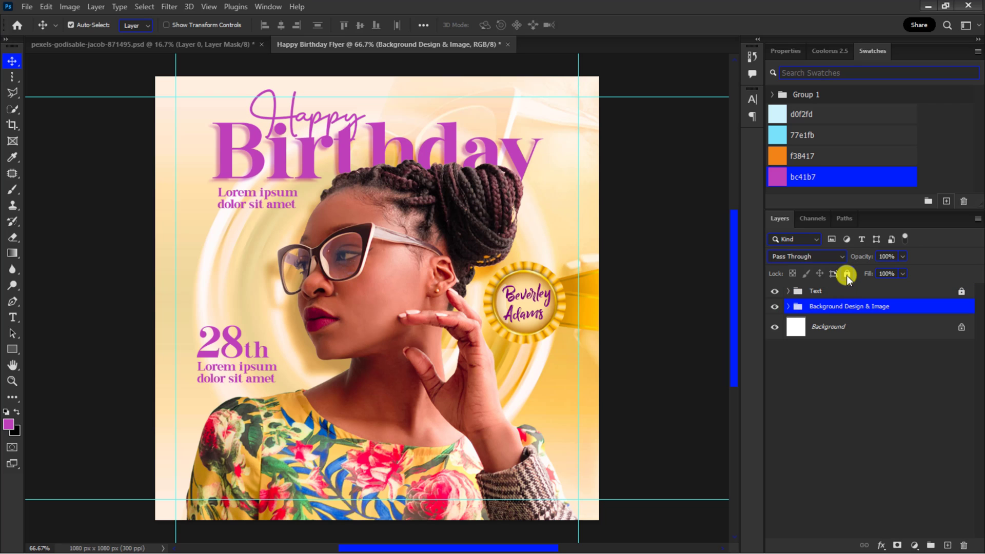
left_click(846, 274)
key("ctrl+minus")
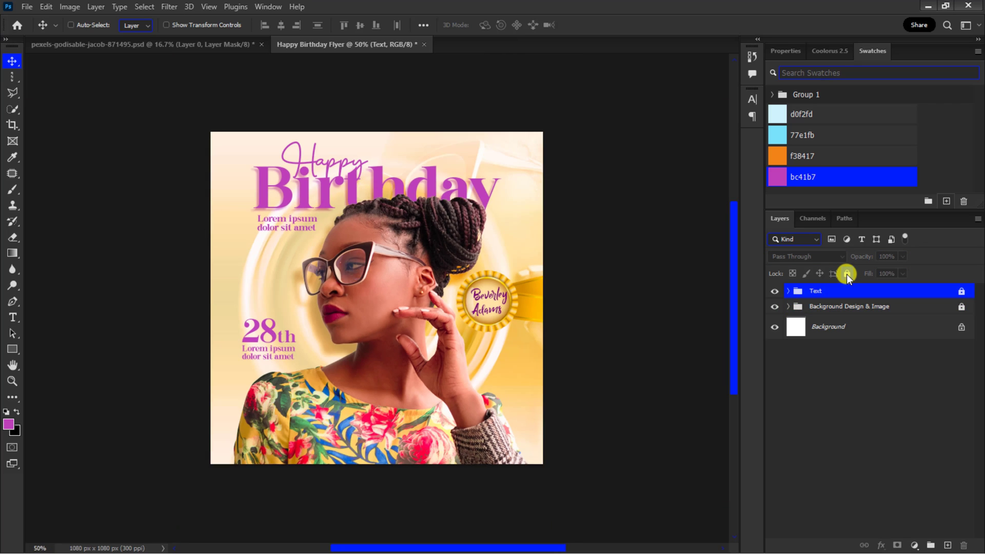